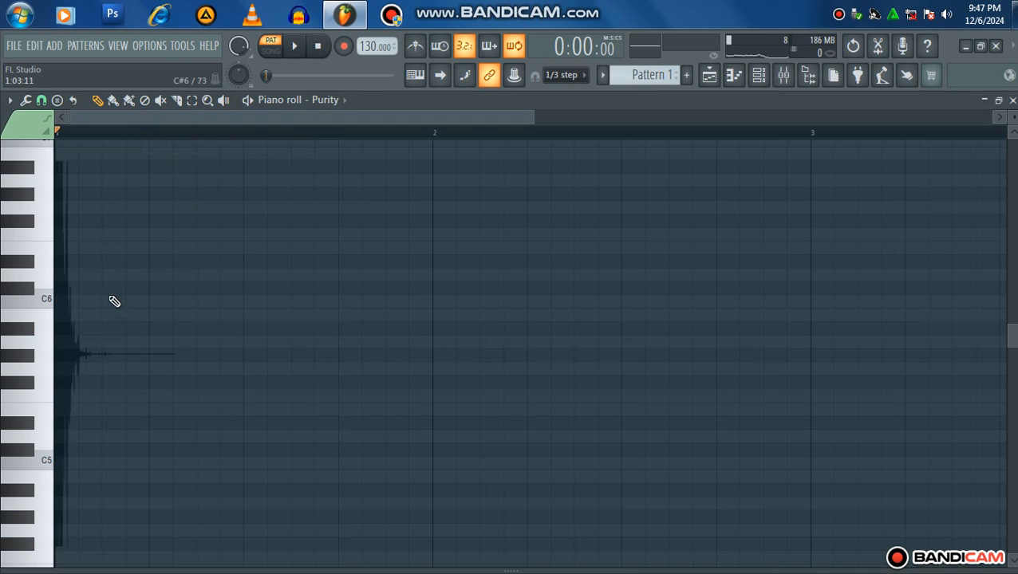
Place two one-step F5–G#5–C6 chords at steps 3 and 7 of bar 1 for the Purity channel.
{"action": "left_click", "coordinate": [83, 302]}
{"action": "left_click_drag", "start_coordinate": [118, 300], "coordinate": [144, 304]}
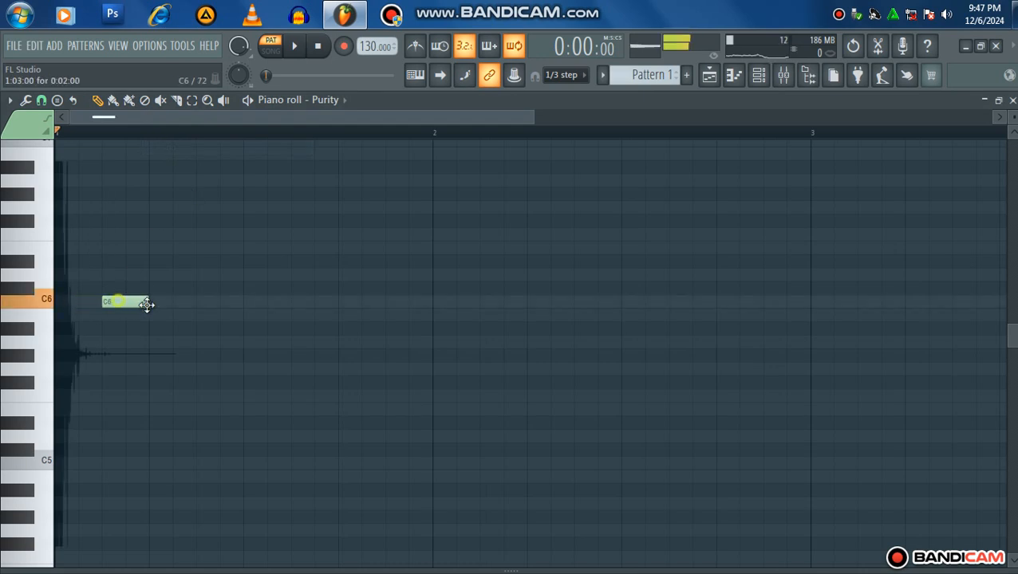
{"action": "left_click", "coordinate": [101, 345]}
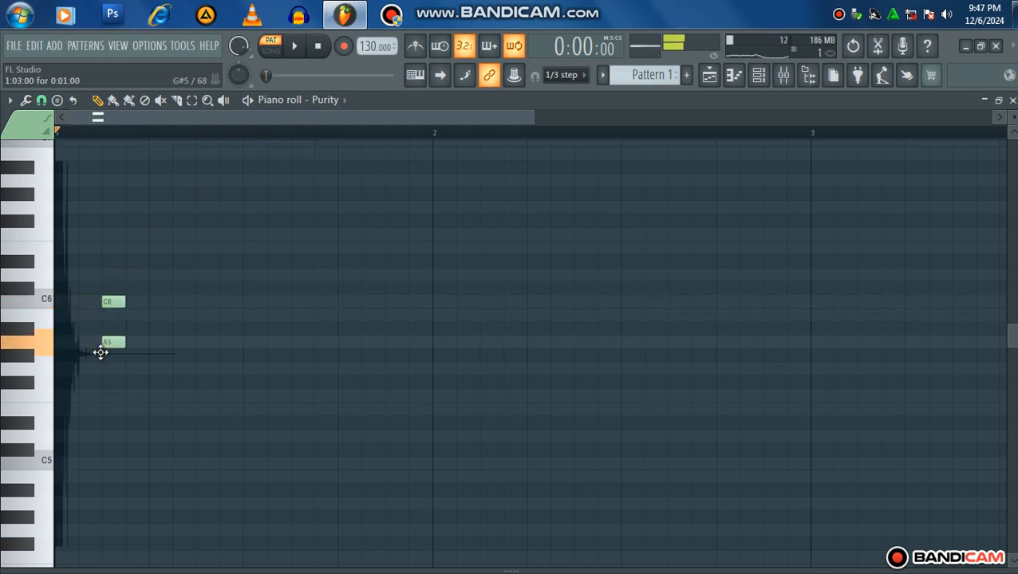
{"action": "left_click_drag", "start_coordinate": [100, 352], "coordinate": [105, 396]}
{"action": "left_click", "coordinate": [197, 304]}
{"action": "left_click", "coordinate": [206, 355]}
{"action": "left_click", "coordinate": [199, 397]}
Place two one-step F5–G#5–C#6 chords at steps 11 and 15 of bar 1.
{"action": "left_click", "coordinate": [317, 304]}
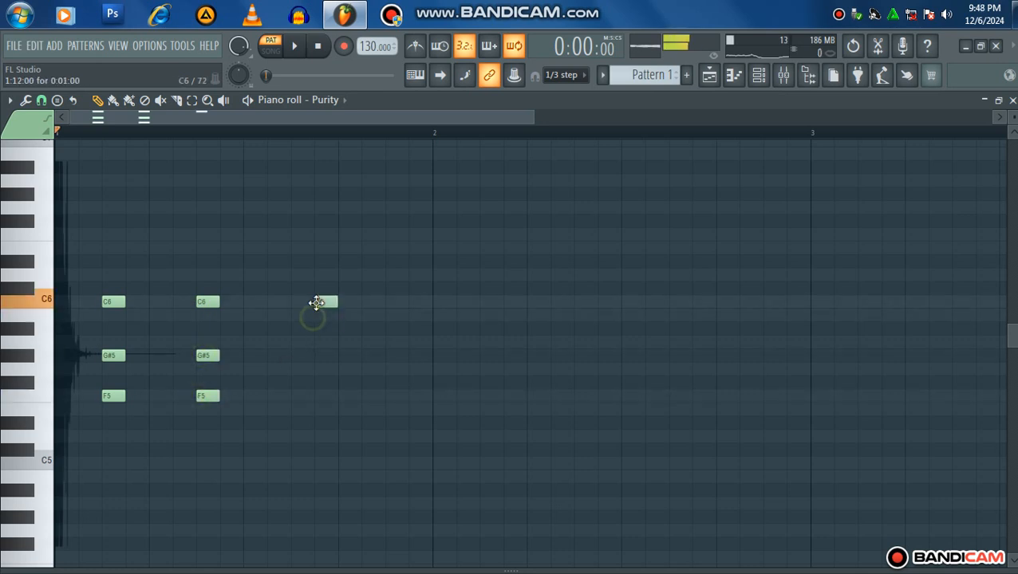
{"action": "left_click_drag", "start_coordinate": [294, 303], "coordinate": [293, 281]}
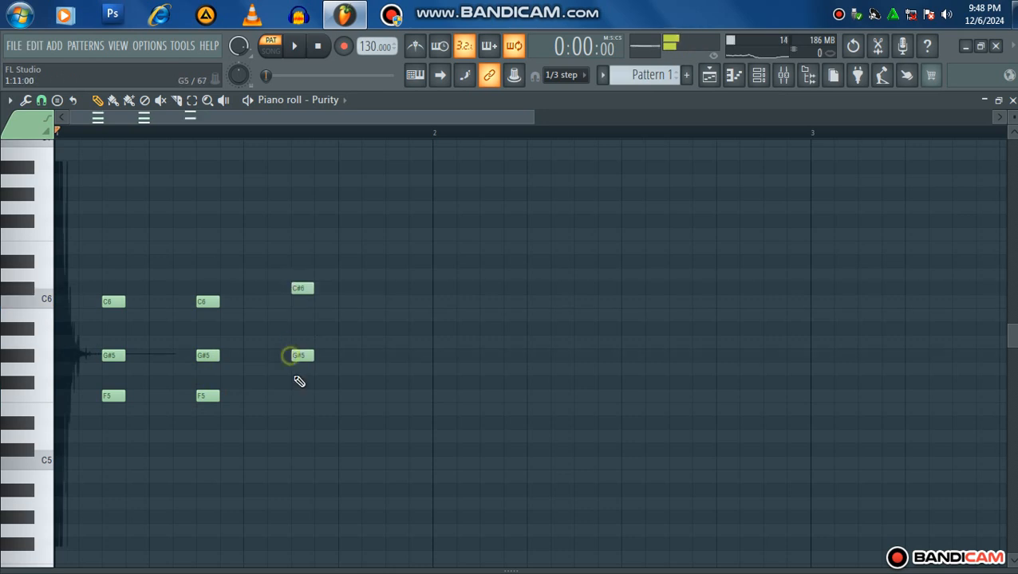
{"action": "left_click", "coordinate": [295, 397]}
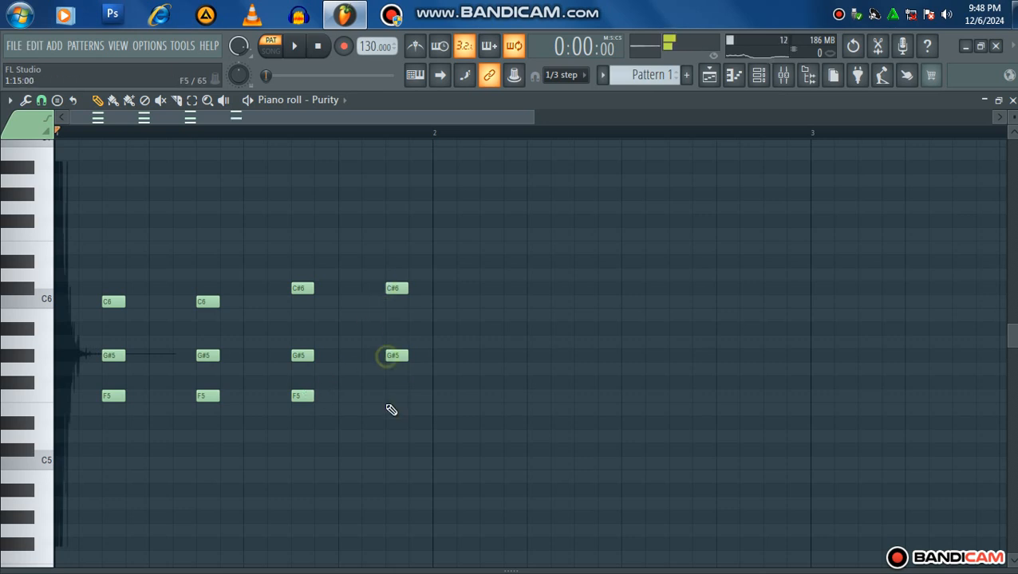
{"action": "left_click", "coordinate": [389, 397]}
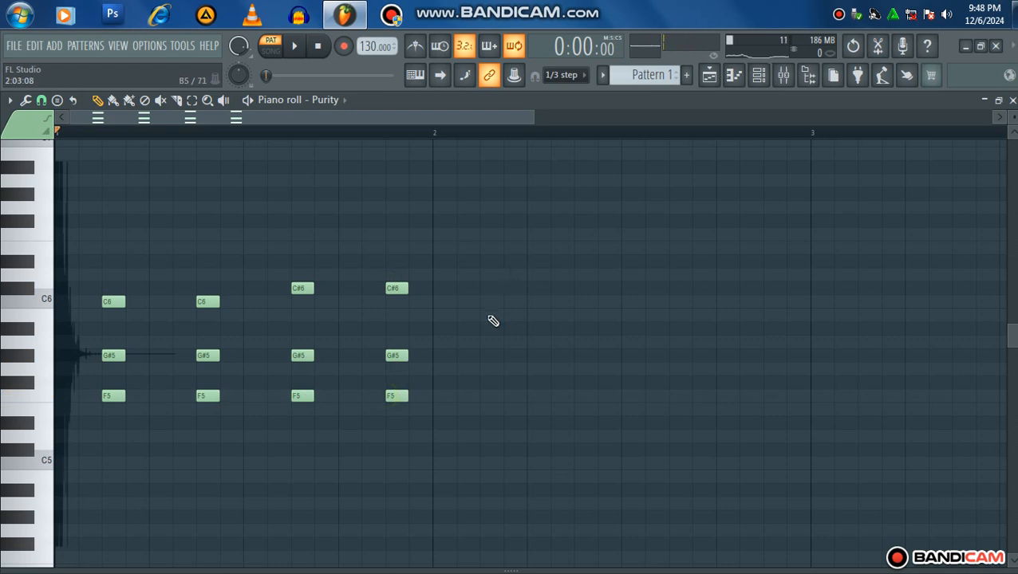
Place a D#5–G#5–C6 chord at step 3 of bar 2 and a D#5–F#5–C6 chord at step 7.
{"action": "left_click", "coordinate": [484, 316]}
{"action": "left_click_drag", "start_coordinate": [489, 312], "coordinate": [489, 300]}
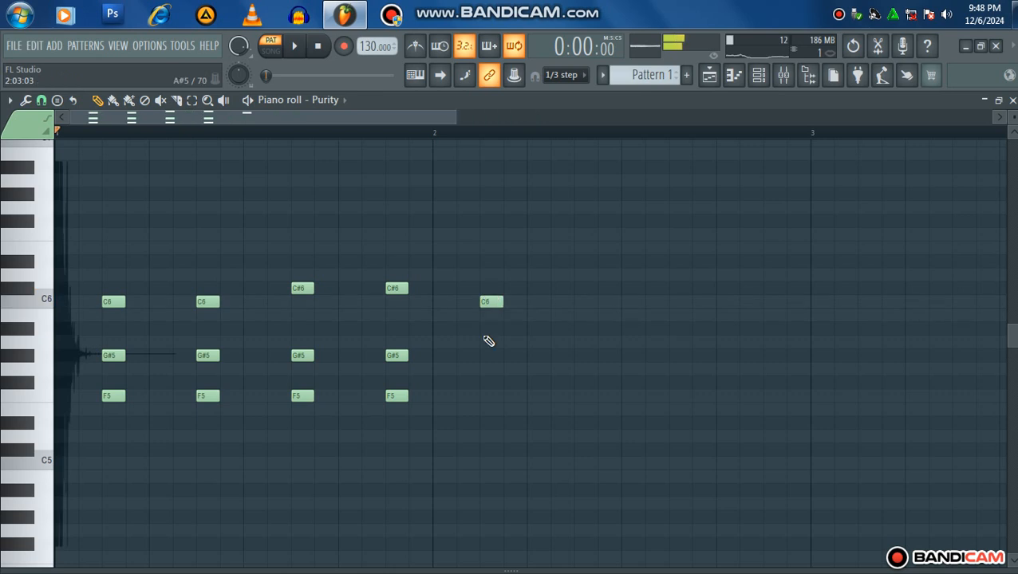
{"action": "left_click_drag", "start_coordinate": [488, 449], "coordinate": [489, 413]}
{"action": "left_click", "coordinate": [563, 301]}
{"action": "left_click", "coordinate": [584, 384]}
{"action": "left_click", "coordinate": [575, 421]}
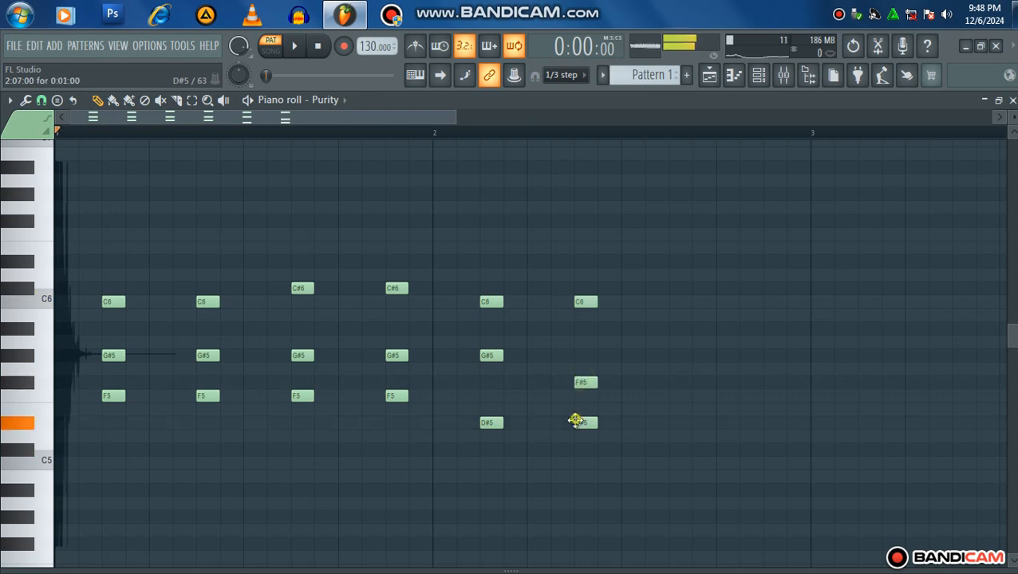
Place D#5–G5–A#5 chords at steps 11 and 15 of bar 2, and raise the F#5 note at step 7 to G#5.
{"action": "left_click", "coordinate": [676, 316]}
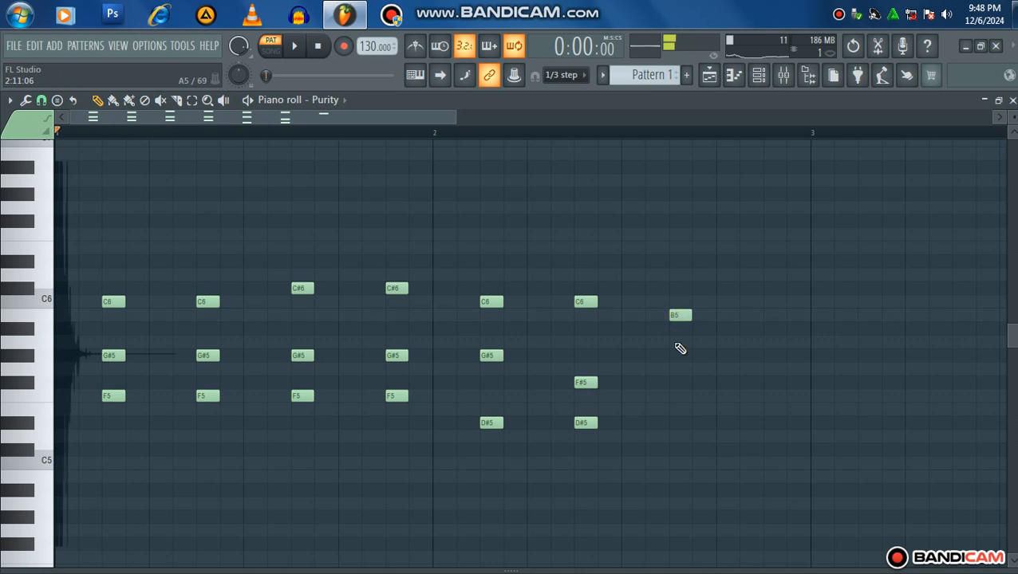
{"action": "left_click_drag", "start_coordinate": [678, 319], "coordinate": [676, 333]}
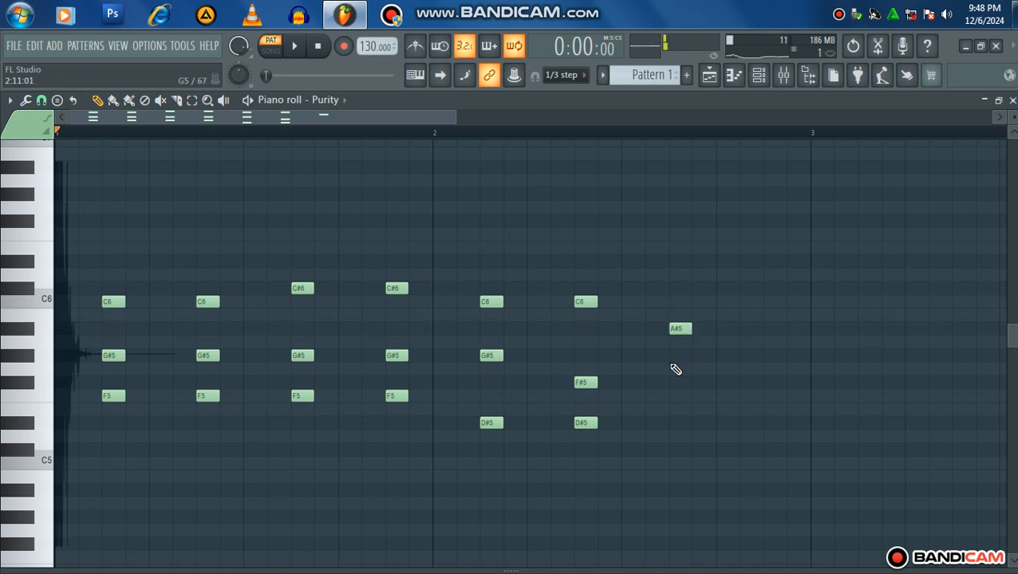
{"action": "left_click_drag", "start_coordinate": [578, 384], "coordinate": [579, 354]}
{"action": "left_click", "coordinate": [670, 359]}
{"action": "left_click_drag", "start_coordinate": [668, 372], "coordinate": [669, 383]}
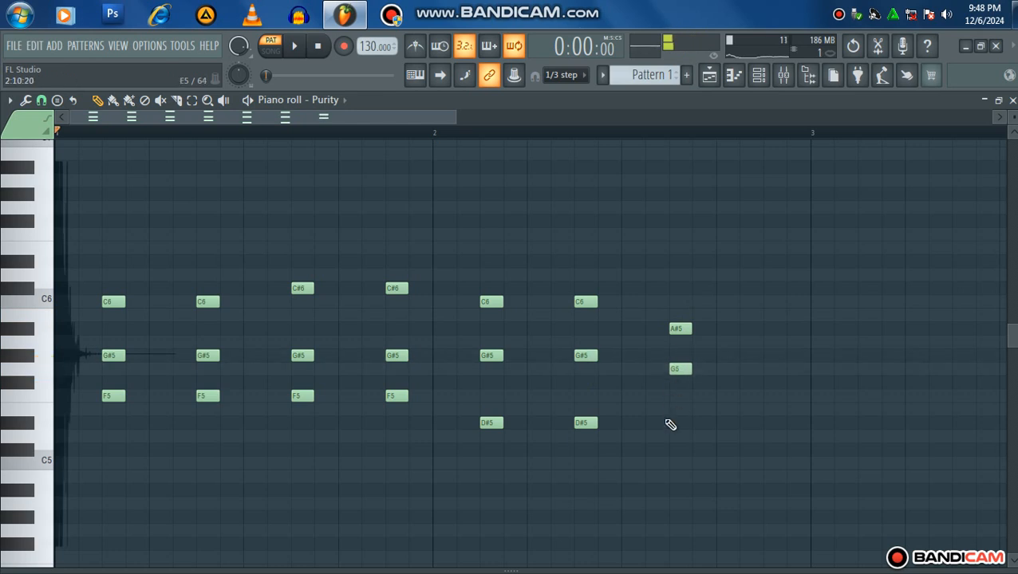
{"action": "left_click", "coordinate": [765, 368]}
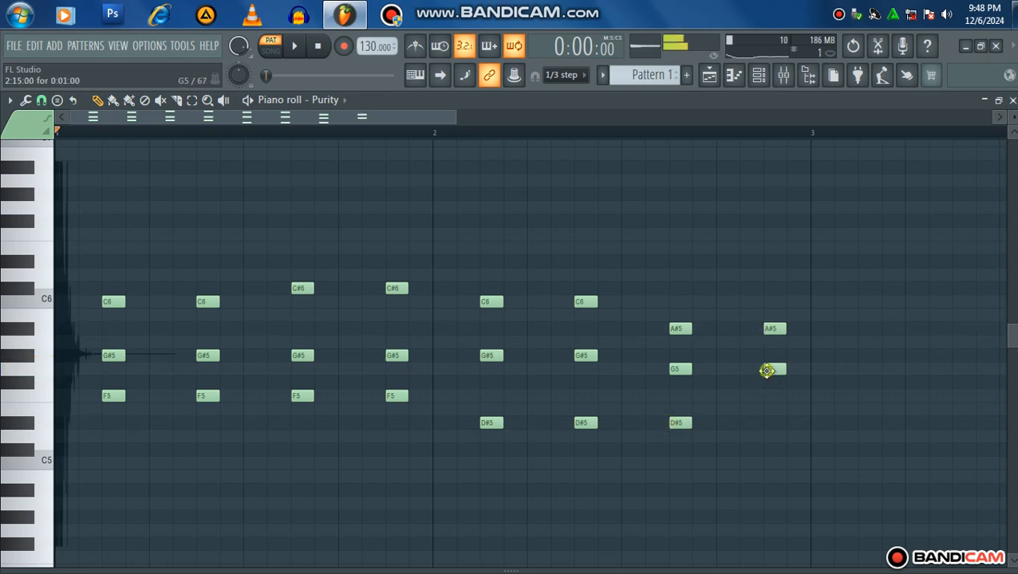
{"action": "left_click", "coordinate": [764, 422]}
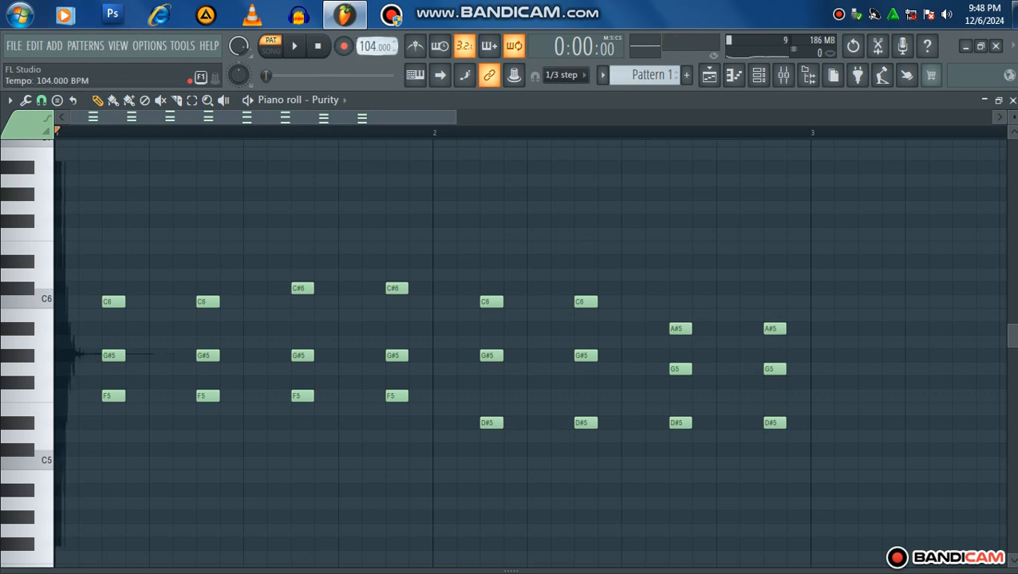
Shorten all the selected chord notes together to less than half a step and start pattern playback.
{"action": "left_click_drag", "start_coordinate": [850, 241], "coordinate": [88, 482]}
{"action": "scroll", "coordinate": [72, 459], "scroll_direction": "up", "scroll_amount": 3}
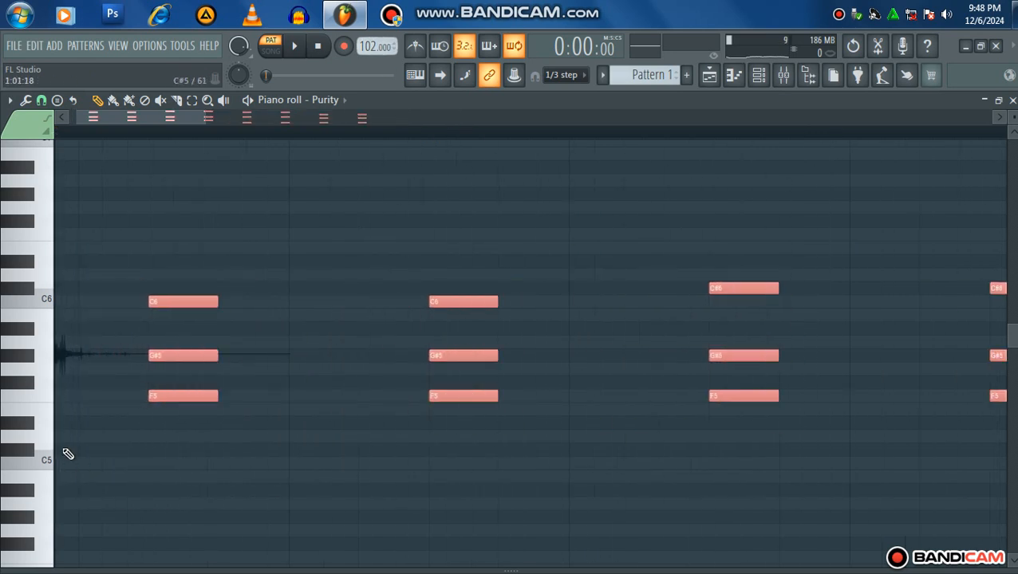
{"action": "scroll", "coordinate": [68, 454], "scroll_direction": "up", "scroll_amount": 2}
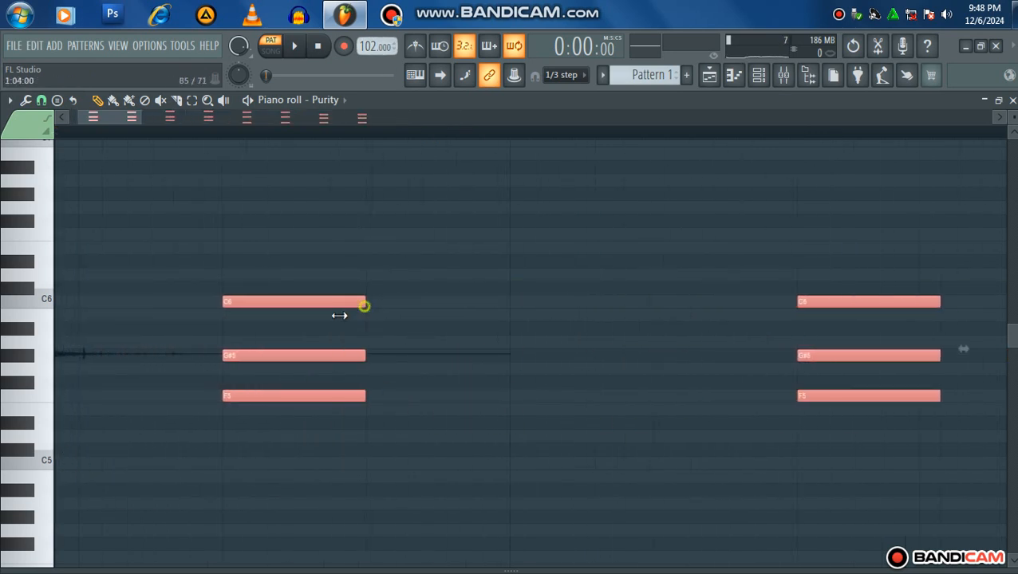
{"action": "left_click_drag", "start_coordinate": [339, 316], "coordinate": [286, 312]}
{"action": "scroll", "coordinate": [284, 325], "scroll_direction": "down", "scroll_amount": 5}
{"action": "key", "text": "space"}
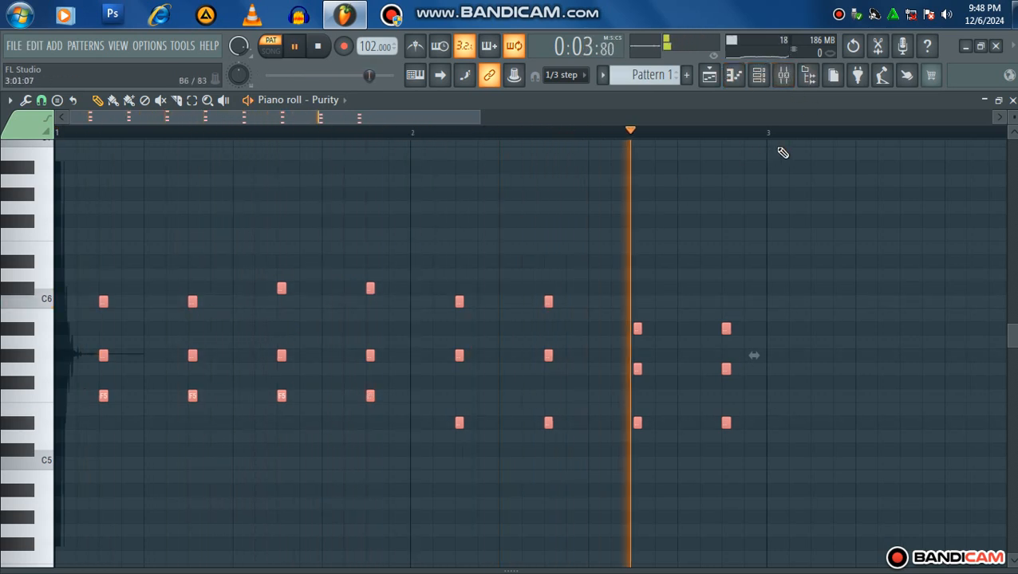
Audition samples in the Drums (ModeAudio) Hi Hats folder and load Fracture Hat 05 into channel 4 of the channel rack.
{"action": "left_click", "coordinate": [816, 86]}
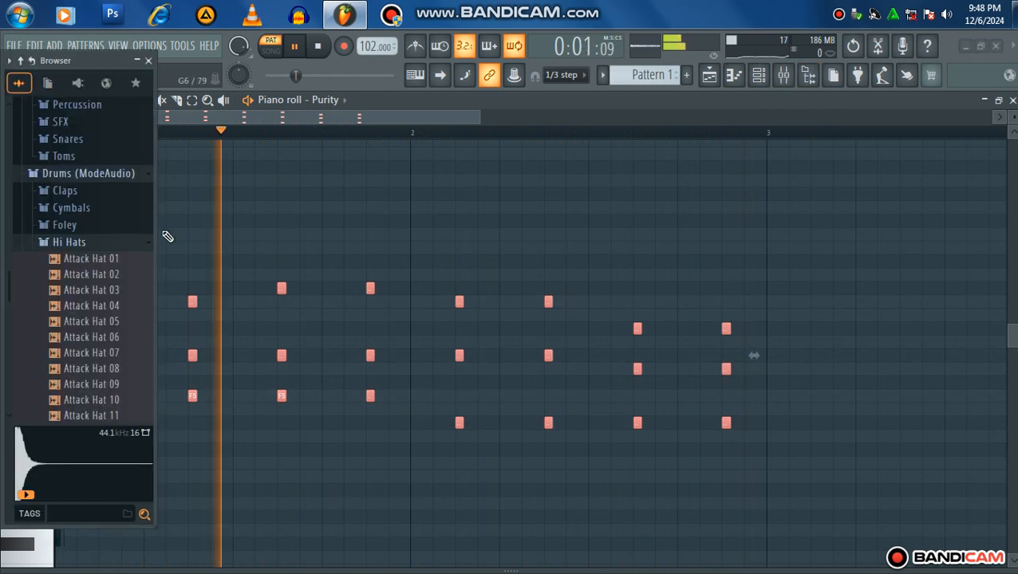
{"action": "scroll", "coordinate": [92, 331], "scroll_direction": "down", "scroll_amount": 11}
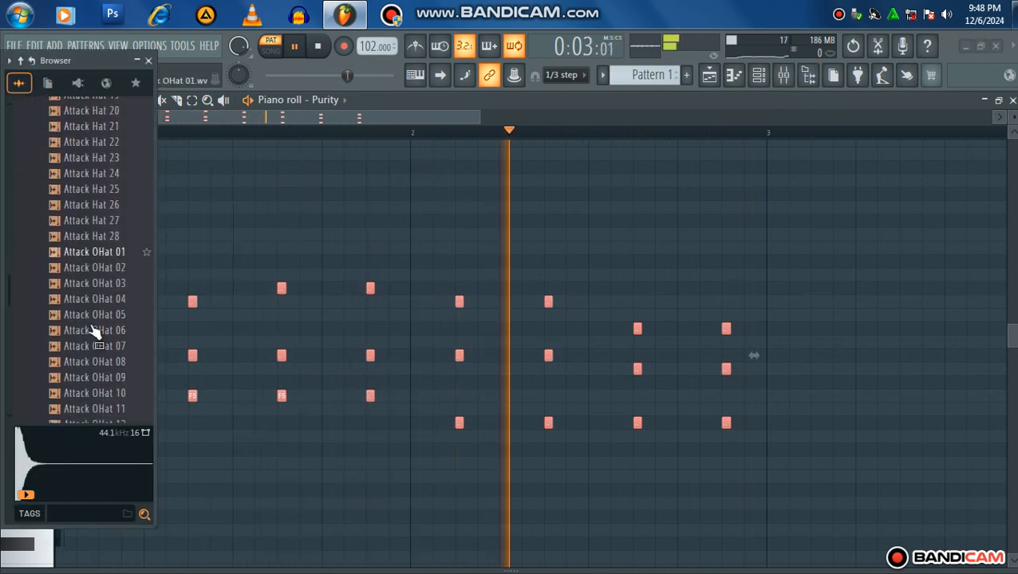
{"action": "scroll", "coordinate": [95, 327], "scroll_direction": "up", "scroll_amount": 3}
{"action": "left_click", "coordinate": [97, 260]}
{"action": "scroll", "coordinate": [101, 265], "scroll_direction": "up", "scroll_amount": 3}
{"action": "scroll", "coordinate": [103, 266], "scroll_direction": "down", "scroll_amount": 13}
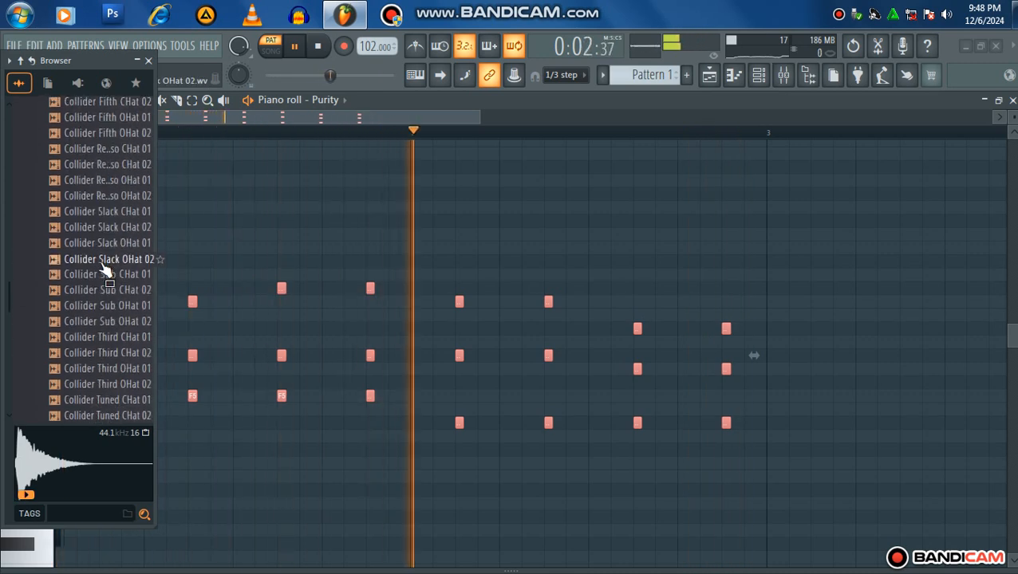
{"action": "scroll", "coordinate": [104, 272], "scroll_direction": "down", "scroll_amount": 6}
{"action": "scroll", "coordinate": [105, 268], "scroll_direction": "down", "scroll_amount": 8}
{"action": "scroll", "coordinate": [105, 266], "scroll_direction": "down", "scroll_amount": 2}
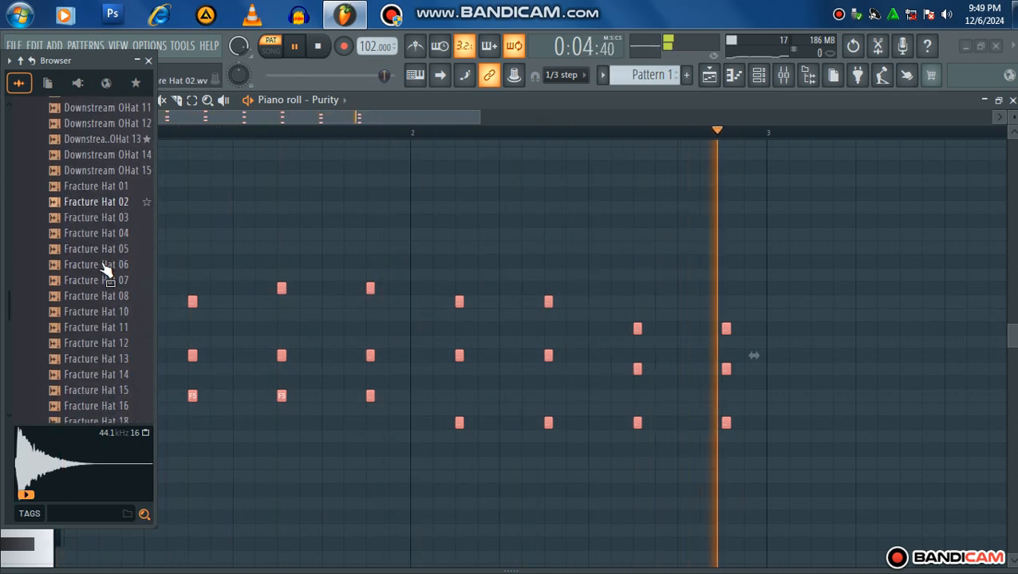
{"action": "left_click", "coordinate": [105, 263]}
{"action": "left_click", "coordinate": [106, 289]}
{"action": "left_click", "coordinate": [94, 306]}
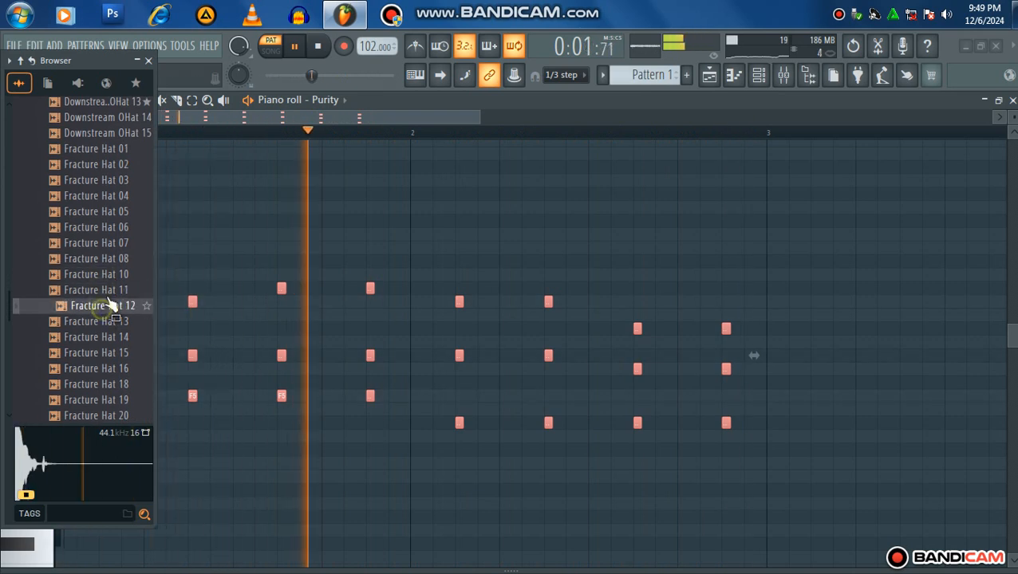
{"action": "left_click", "coordinate": [112, 212]}
{"action": "left_click_drag", "start_coordinate": [113, 217], "coordinate": [327, 295]}
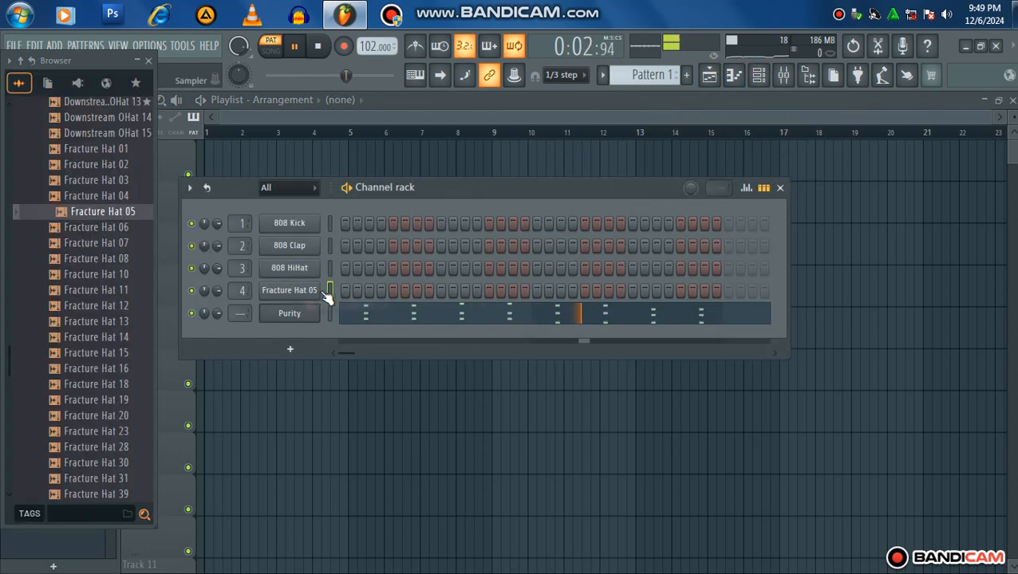
Program Fracture Hat 05 hits on steps 1, 4, 7, 9, 12, 15, 17, 20, 23, 25, 28 and 31.
{"action": "left_click", "coordinate": [346, 292]}
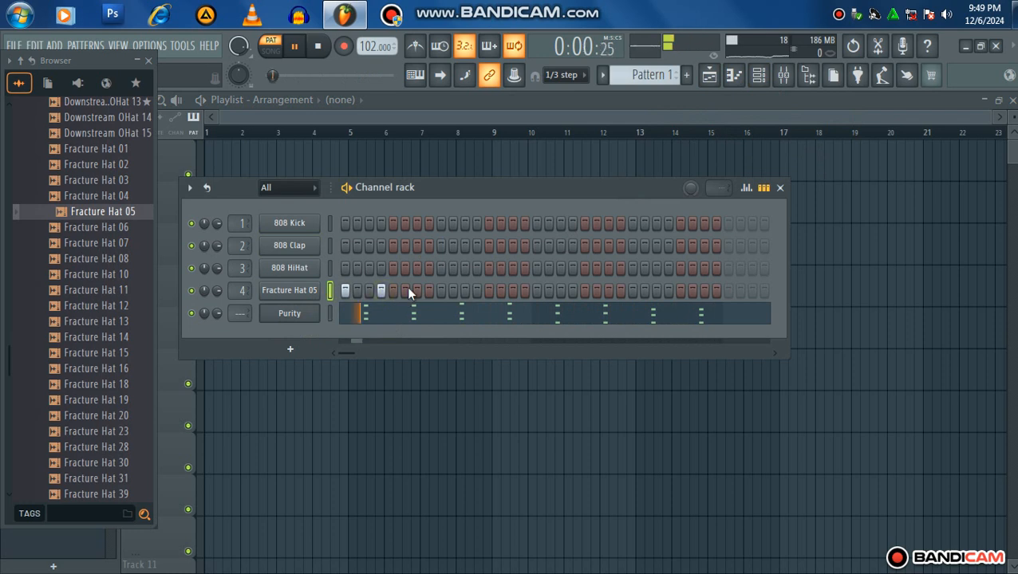
{"action": "left_click", "coordinate": [417, 292]}
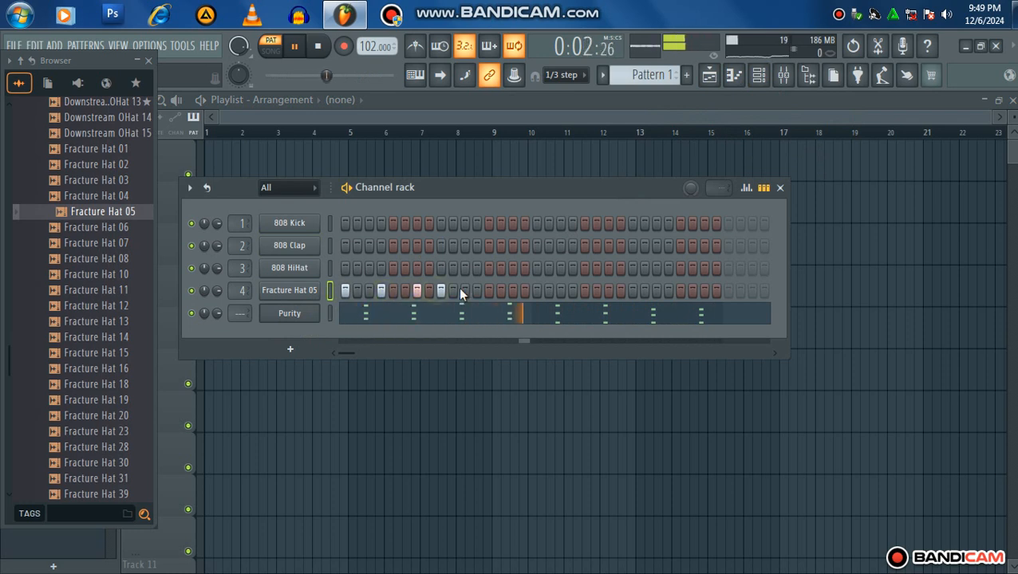
{"action": "left_click", "coordinate": [478, 291]}
{"action": "left_click", "coordinate": [512, 292]}
{"action": "left_click", "coordinate": [537, 292]}
{"action": "left_click", "coordinate": [573, 292]}
{"action": "left_click", "coordinate": [609, 291]}
{"action": "left_click", "coordinate": [632, 292]}
{"action": "left_click", "coordinate": [658, 292]}
{"action": "left_click", "coordinate": [705, 293]}
Add a Fruity DX10 channel with the eFlute preset and close the sample browser that covers its window.
{"action": "left_click", "coordinate": [313, 351]}
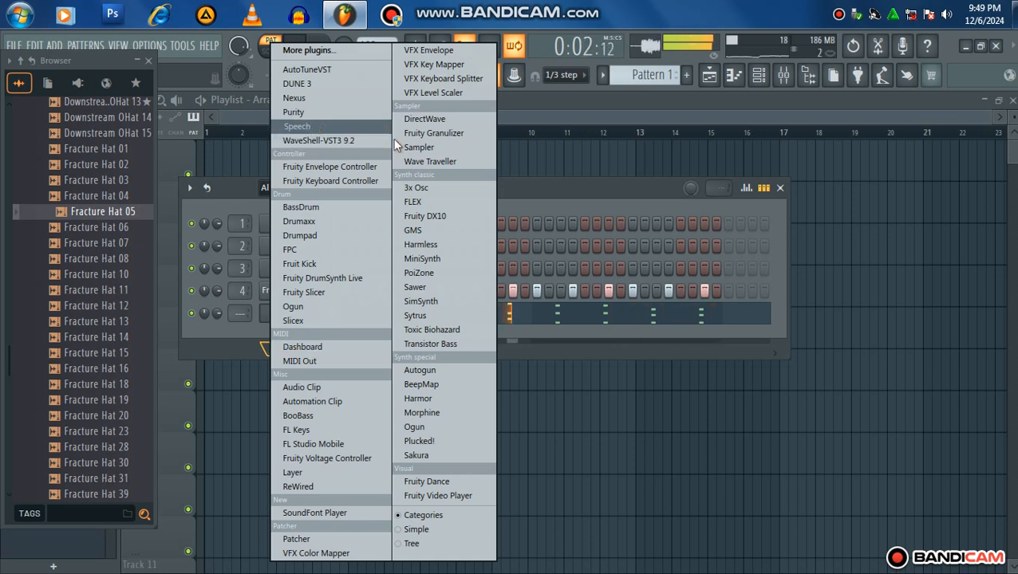
{"action": "left_click", "coordinate": [426, 216]}
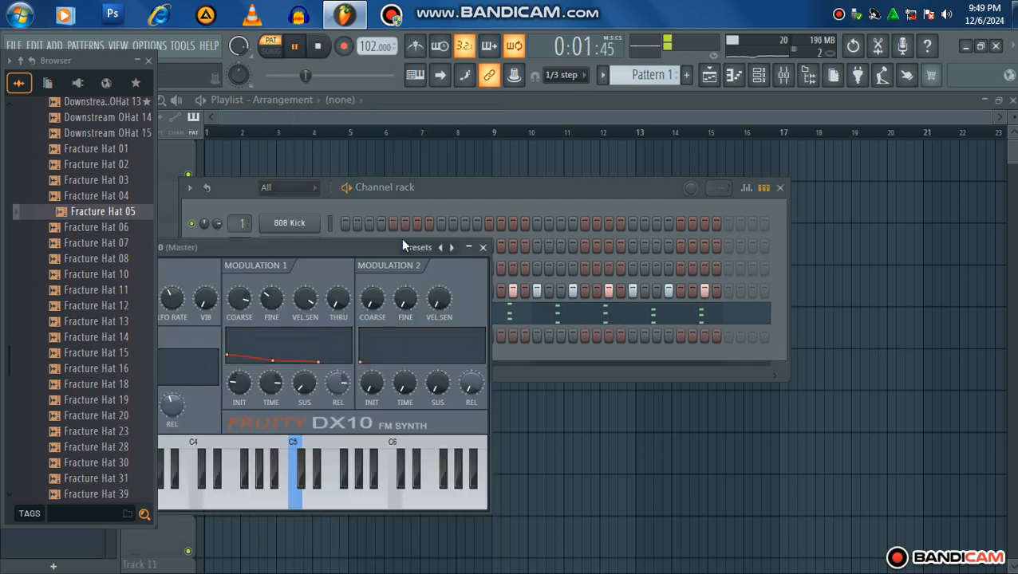
{"action": "left_click", "coordinate": [417, 249]}
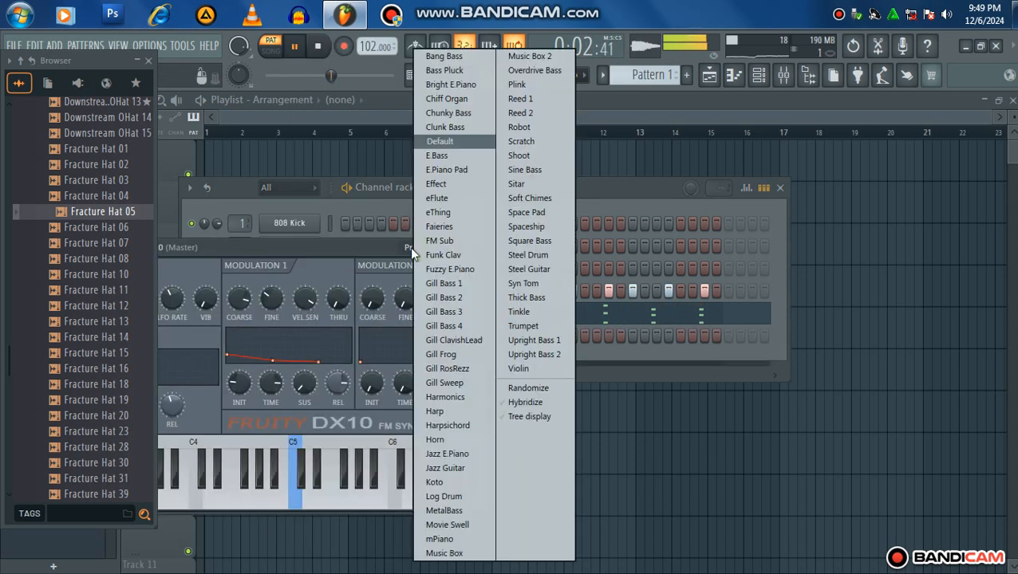
{"action": "left_click", "coordinate": [434, 202]}
{"action": "left_click", "coordinate": [150, 63]}
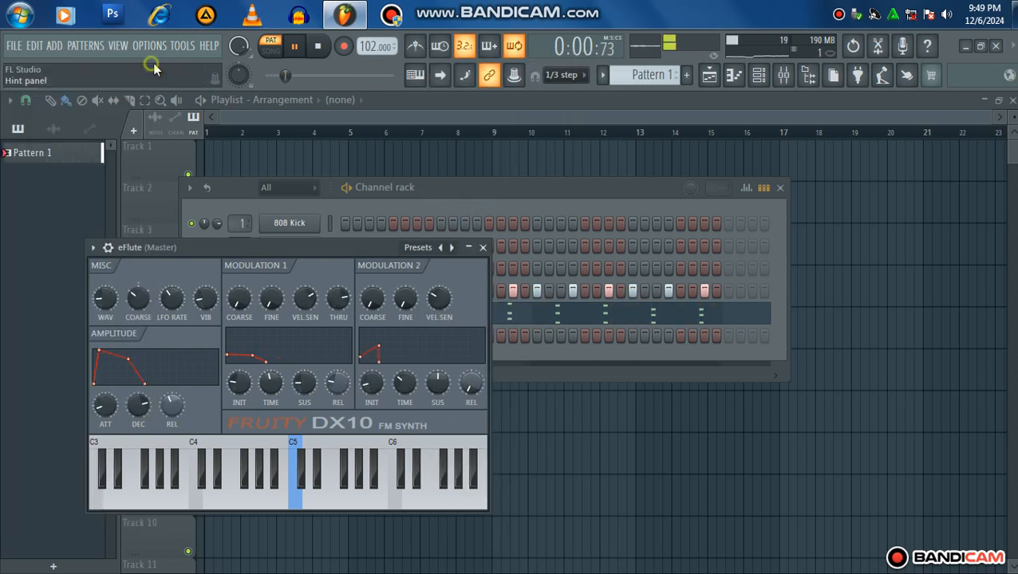
{"action": "left_click_drag", "start_coordinate": [268, 246], "coordinate": [426, 240]}
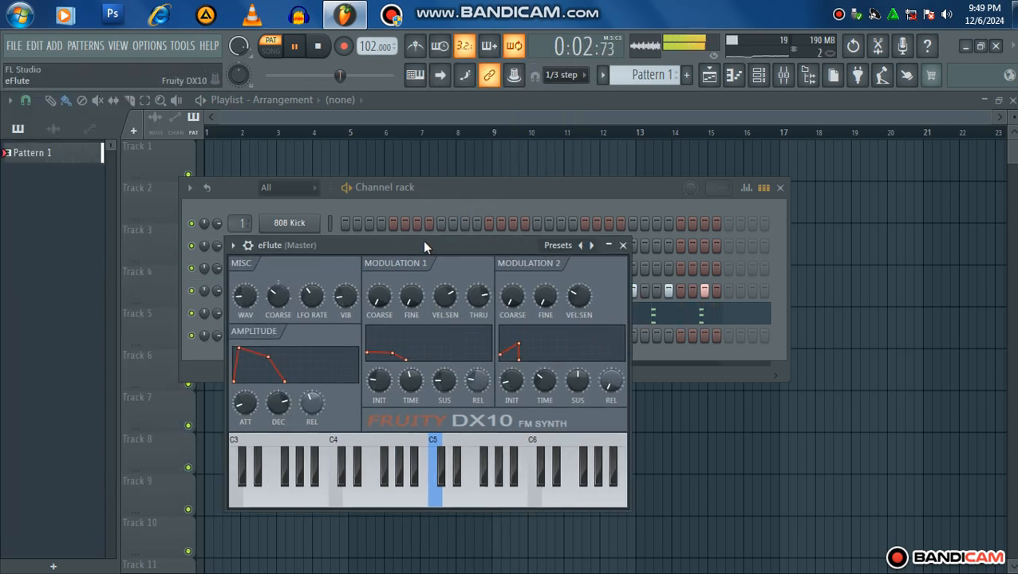
Open the eFlute channel's piano roll and place a two-step F5 note at the start of bar 1.
{"action": "left_click", "coordinate": [240, 246]}
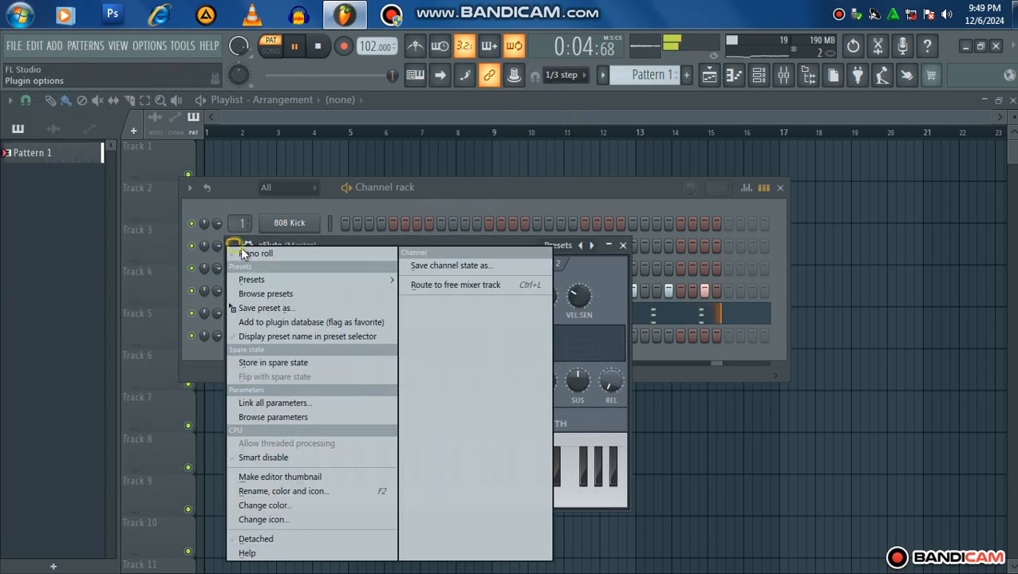
{"action": "left_click", "coordinate": [242, 250]}
{"action": "left_click_drag", "start_coordinate": [105, 399], "coordinate": [58, 402]}
{"action": "left_click", "coordinate": [66, 401]}
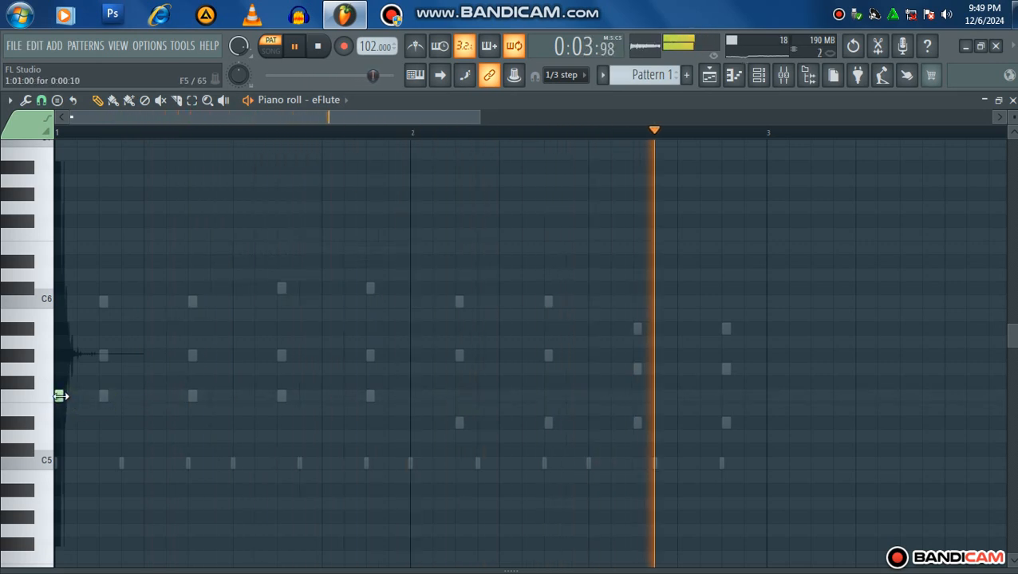
{"action": "left_click_drag", "start_coordinate": [61, 395], "coordinate": [102, 395]}
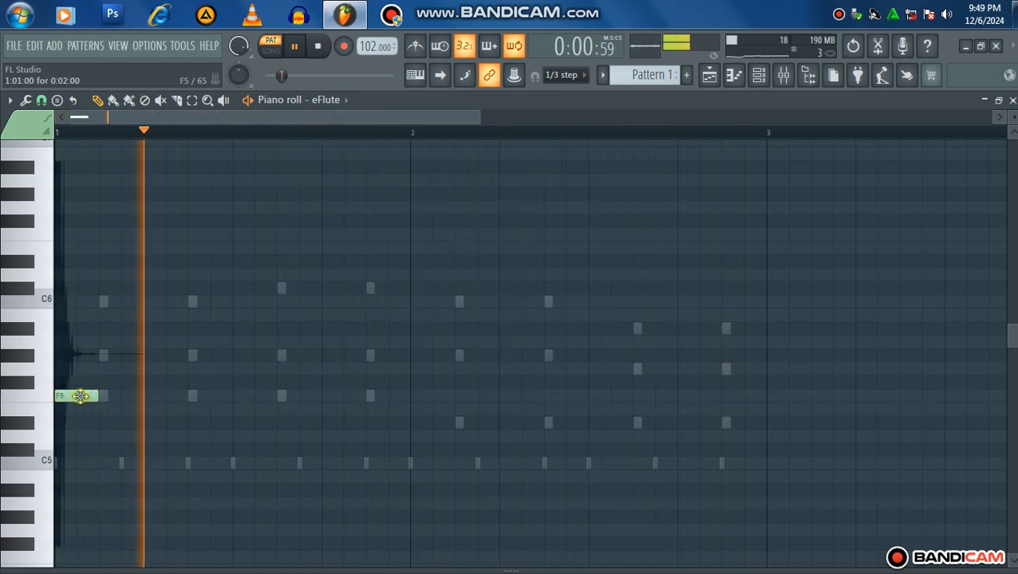
Transpose the opening eFlute note down one octave to F4 and preview it with playback.
{"action": "scroll", "coordinate": [118, 396], "scroll_direction": "down", "scroll_amount": 3}
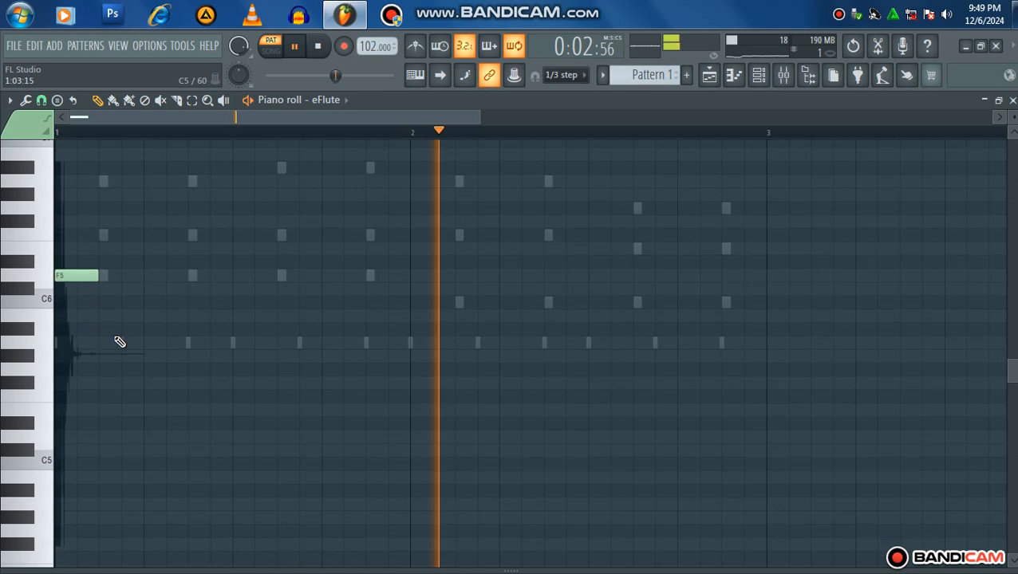
{"action": "left_click_drag", "start_coordinate": [119, 270], "coordinate": [94, 293]}
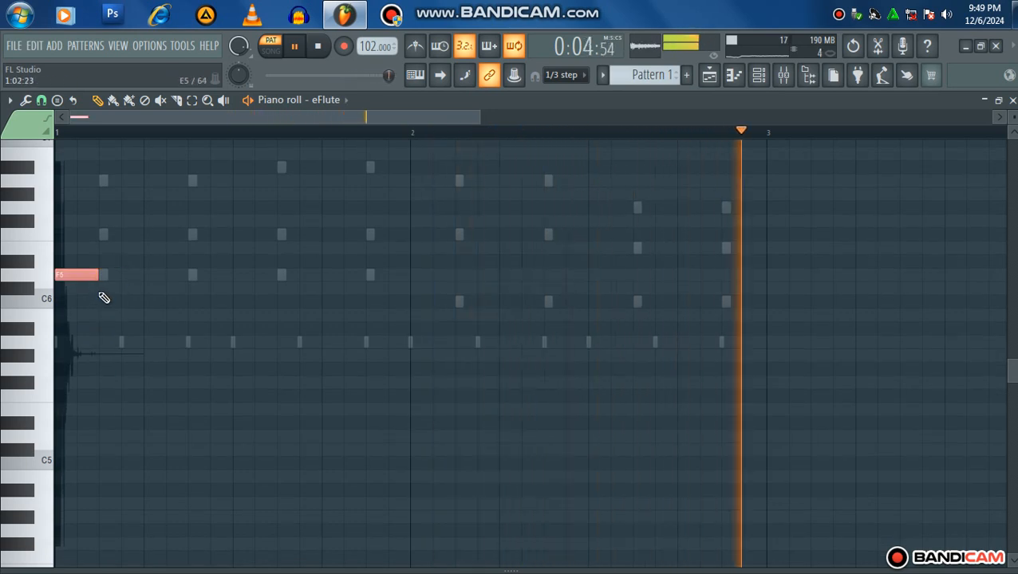
{"action": "key", "text": "ctrl+Down"}
{"action": "key", "text": "space"}
{"action": "key", "text": "space"}
{"action": "key", "text": "space"}
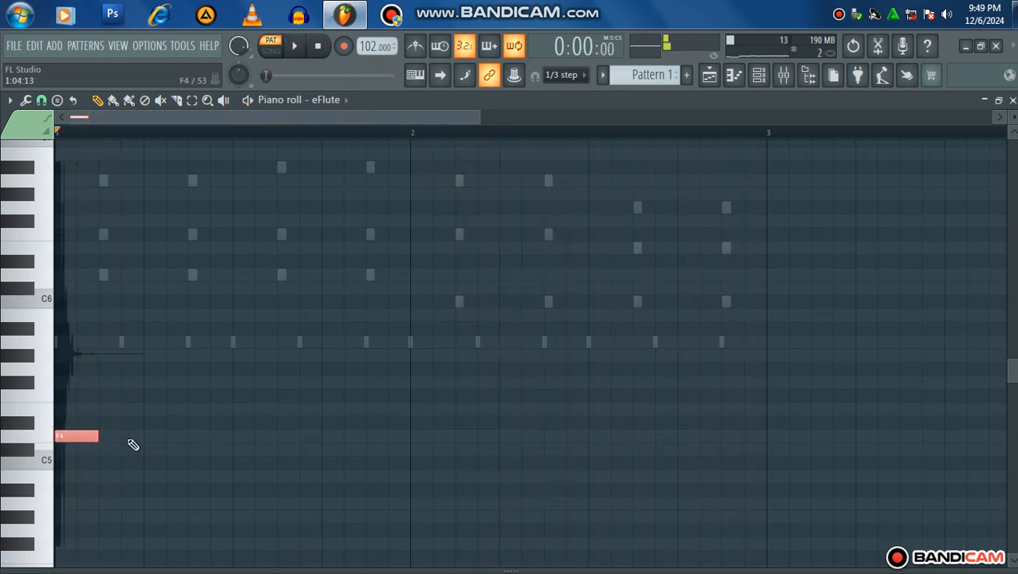
Add a second two-step F4 note on step 4 of bar 1 and preview it.
{"action": "left_click", "coordinate": [130, 436]}
{"action": "key", "text": "space"}
{"action": "key", "text": "space"}
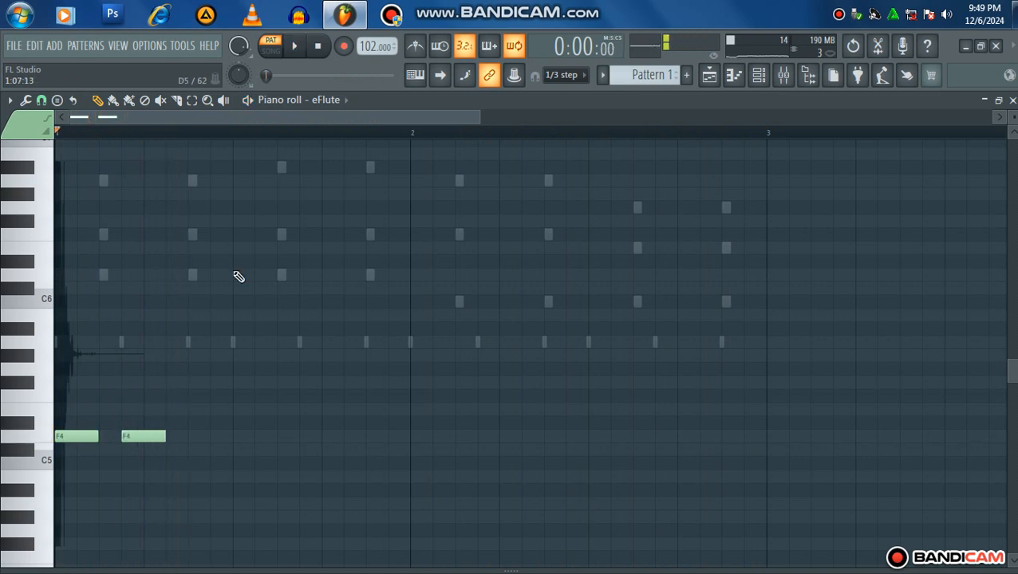
Place two two-step C#6 notes on steps 11 and 14 of bar 1.
{"action": "left_click", "coordinate": [276, 168]}
{"action": "left_click", "coordinate": [340, 167]}
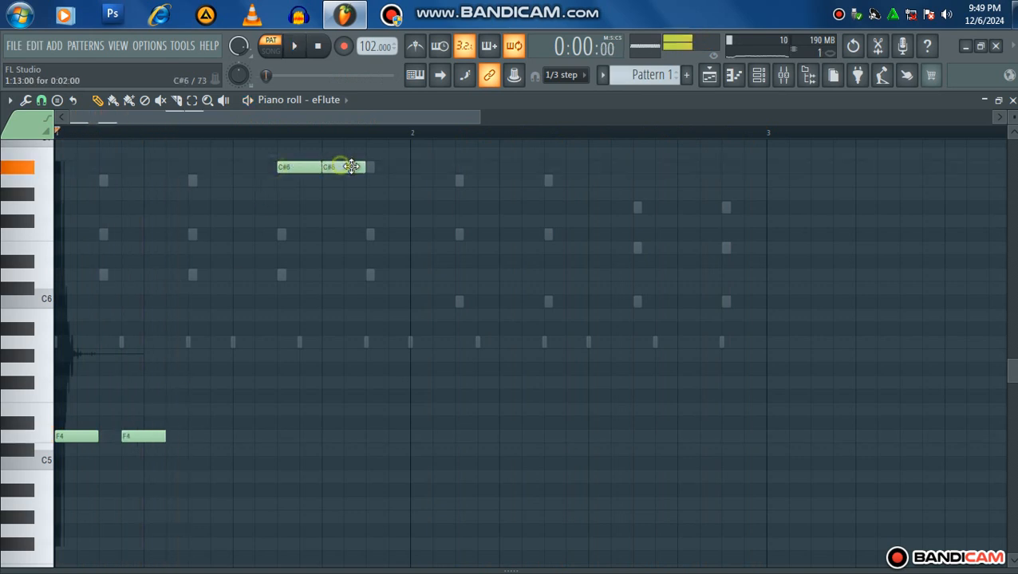
{"action": "left_click_drag", "start_coordinate": [351, 167], "coordinate": [373, 167]}
Place an F5 note on step 3 of bar 1 and enable both slide and portamento for it.
{"action": "left_click", "coordinate": [103, 276]}
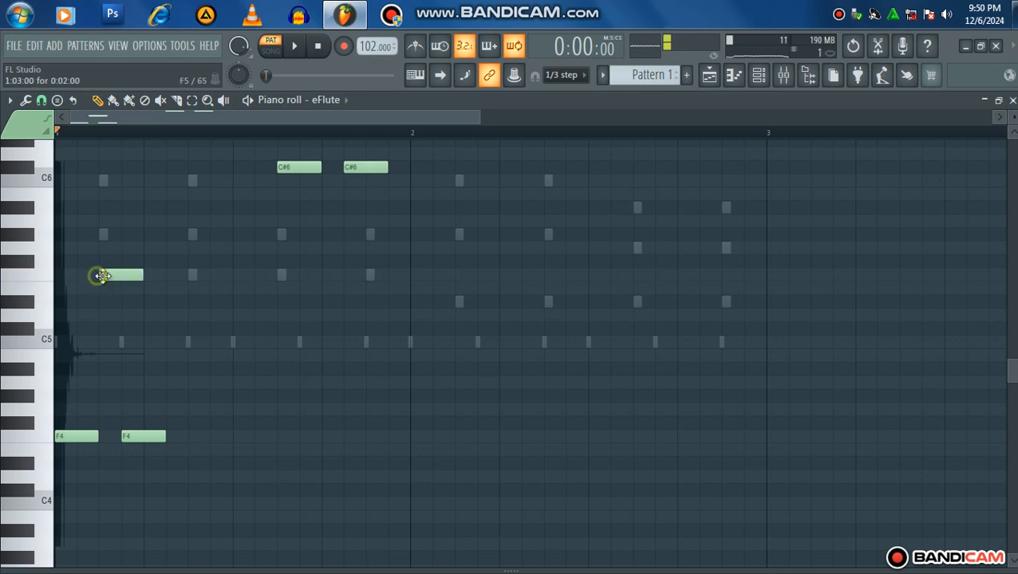
{"action": "double_click", "coordinate": [104, 278]}
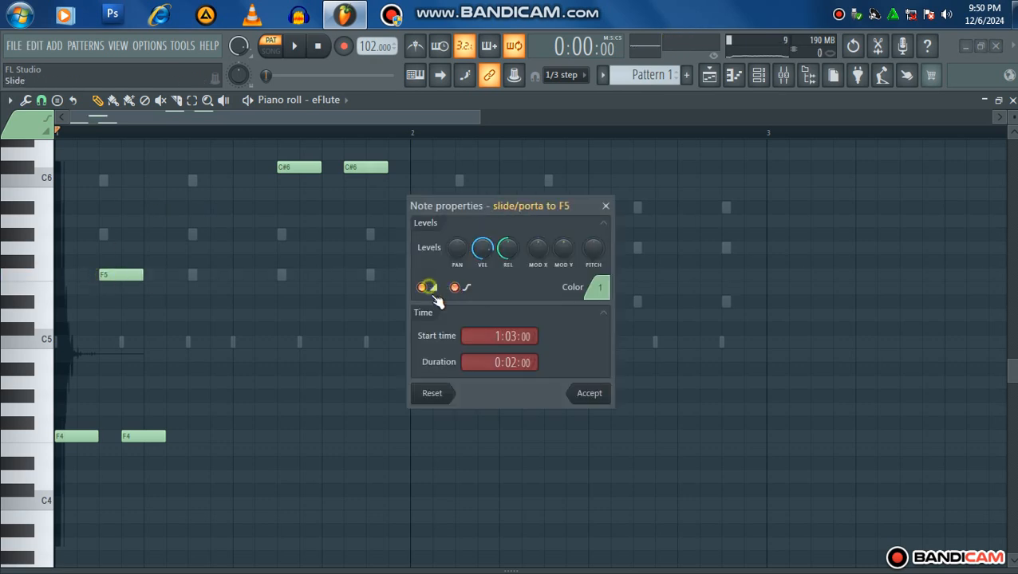
{"action": "left_click", "coordinate": [585, 394]}
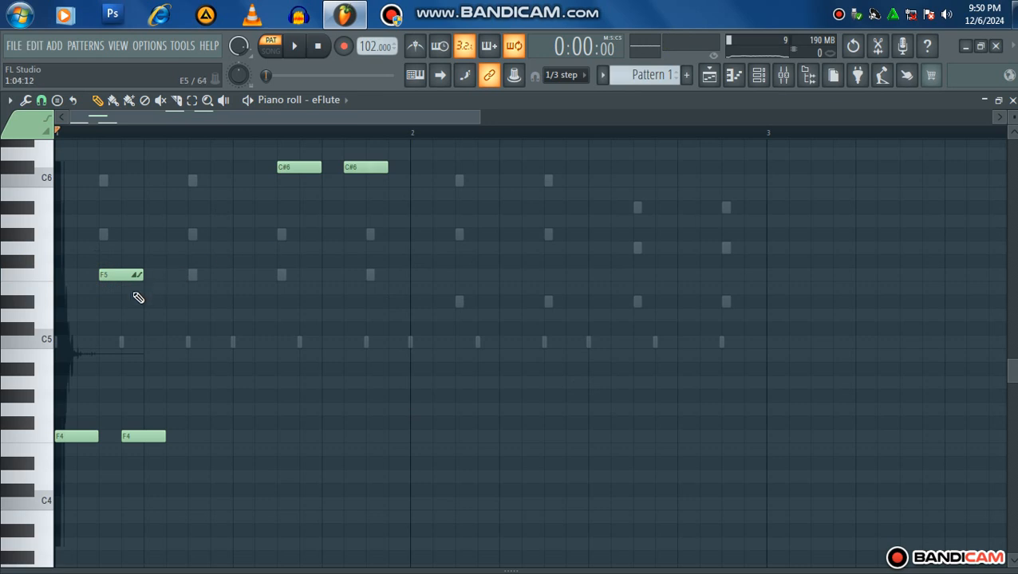
Cut the F5 slide note down to one step, move it to step 2 of bar 1 and preview it.
{"action": "scroll", "coordinate": [119, 301], "scroll_direction": "up", "scroll_amount": 4, "text": "ctrl"}
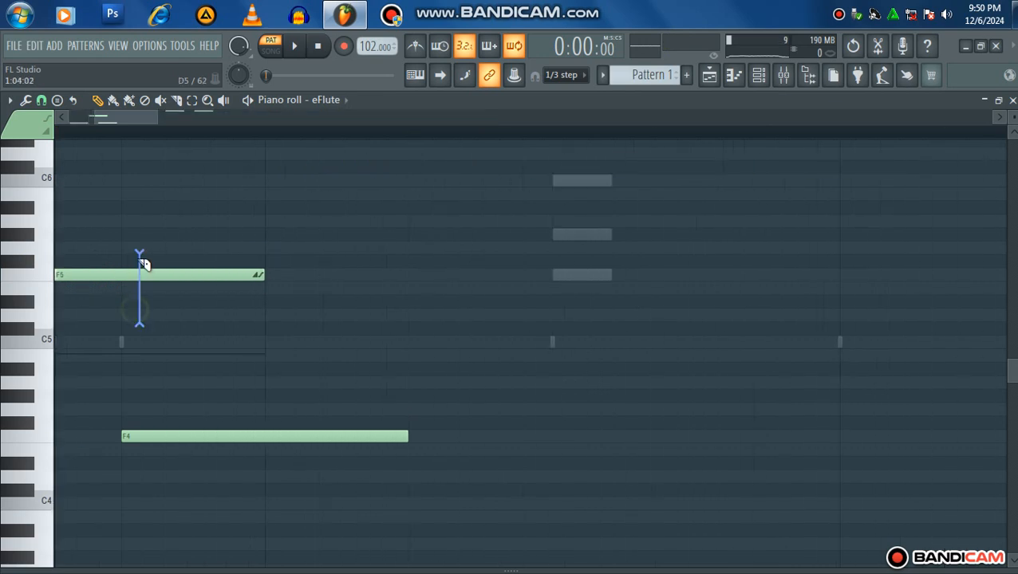
{"action": "right_click", "coordinate": [124, 274]}
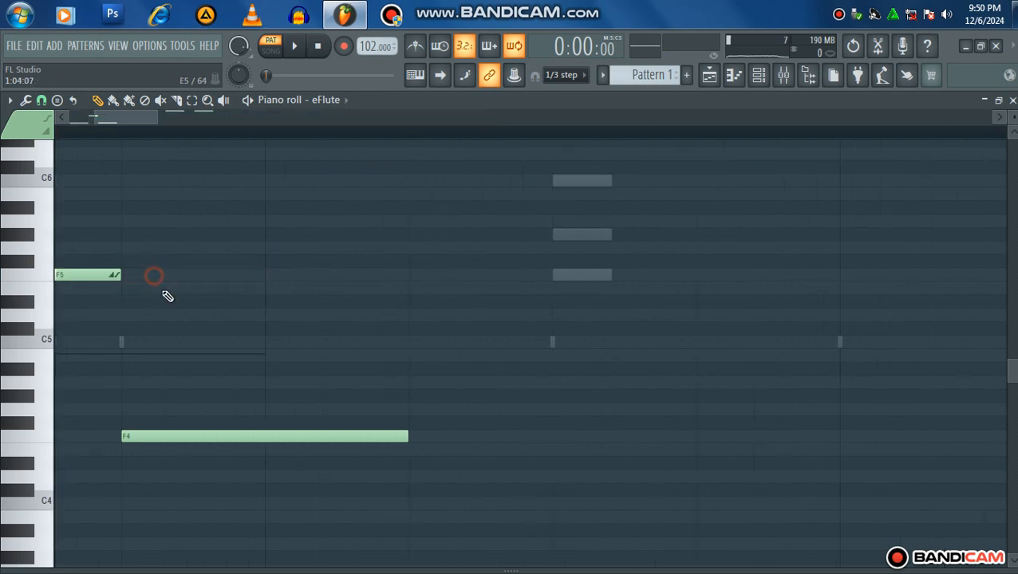
{"action": "scroll", "coordinate": [168, 292], "scroll_direction": "down", "scroll_amount": 4, "text": "ctrl"}
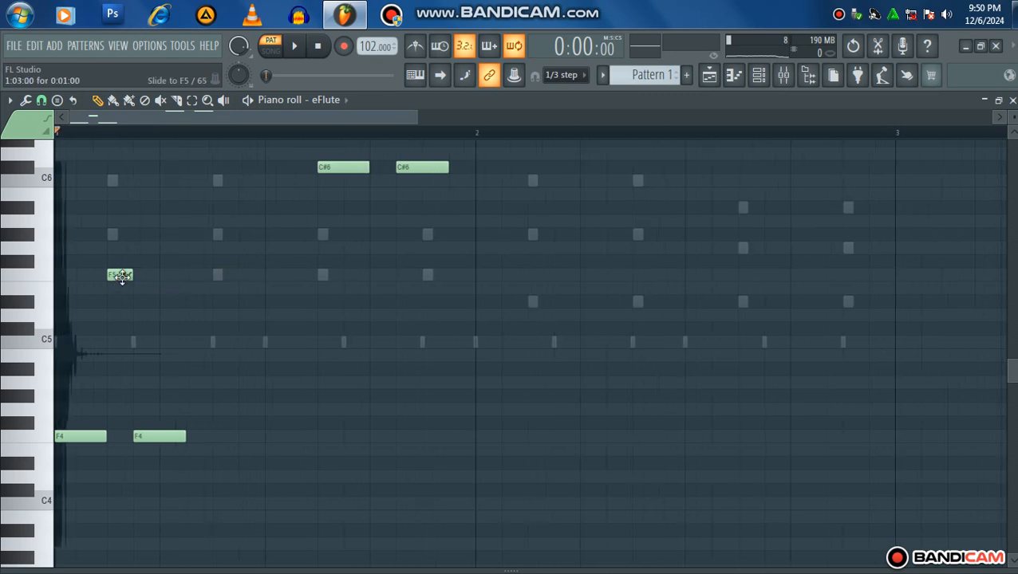
{"action": "left_click", "coordinate": [119, 277]}
{"action": "key", "text": "space"}
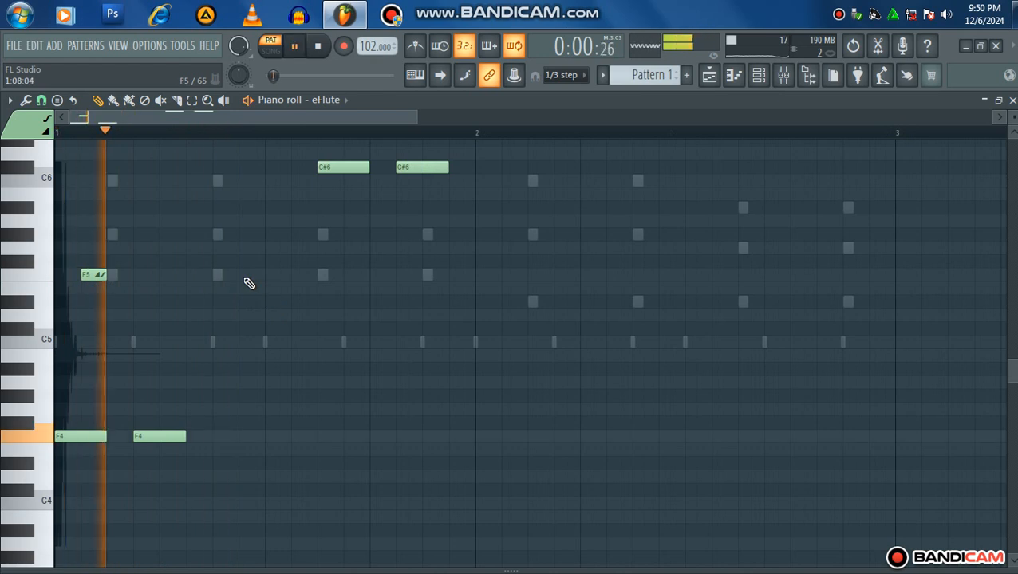
{"action": "key", "text": "space"}
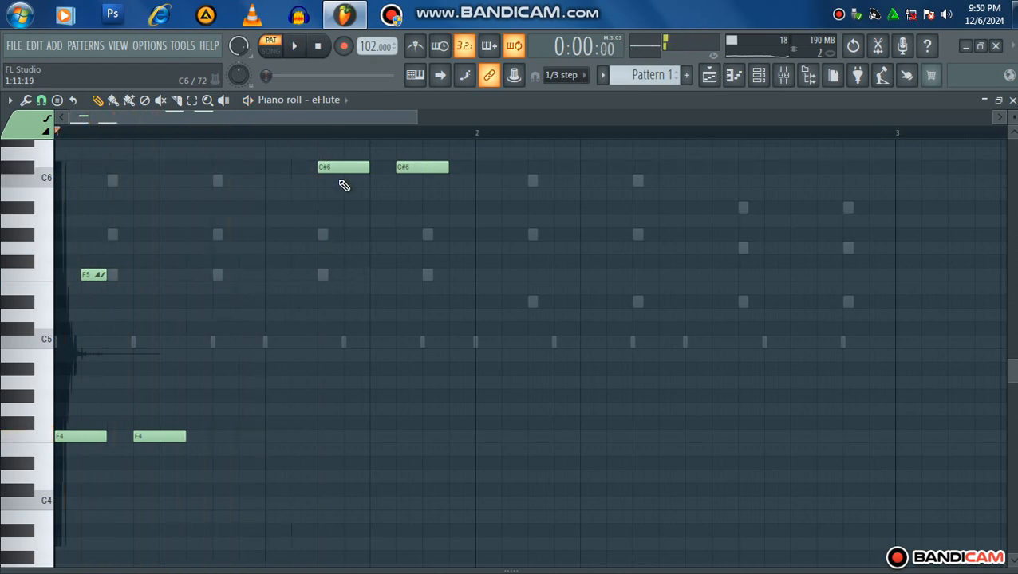
Move the C#6 pair to steps 9 and 12 of bar 1 and transpose both notes down an octave to C#5.
{"action": "left_click_drag", "start_coordinate": [335, 168], "coordinate": [282, 167]}
{"action": "left_click_drag", "start_coordinate": [401, 166], "coordinate": [268, 189]}
{"action": "key", "text": "ctrl+Down"}
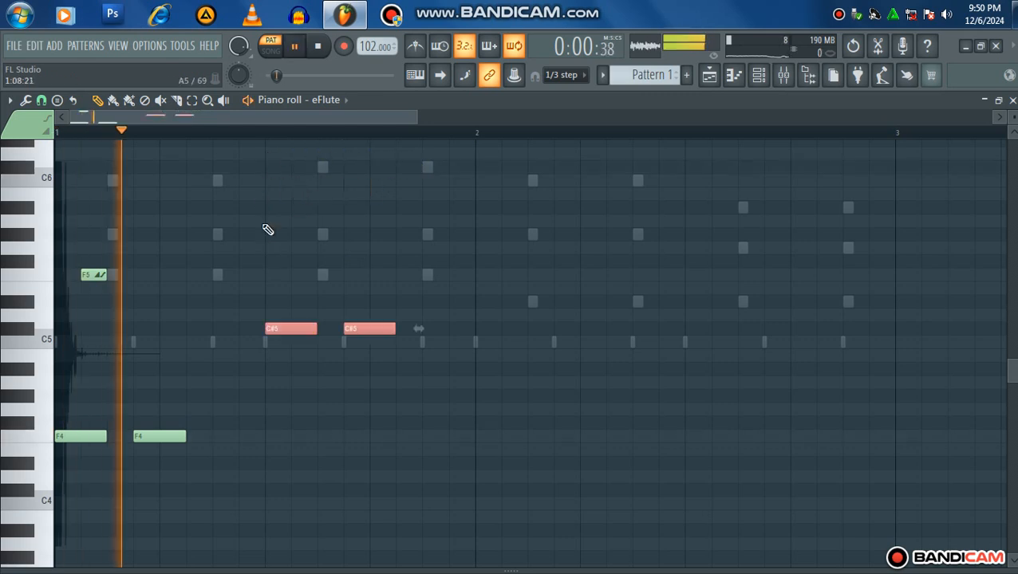
Add a one-step C#6 slide note on step 10 of bar 1, reusing the F5 slide note's properties, and preview it.
{"action": "left_click", "coordinate": [94, 275]}
{"action": "left_click", "coordinate": [297, 167]}
{"action": "key", "text": "space"}
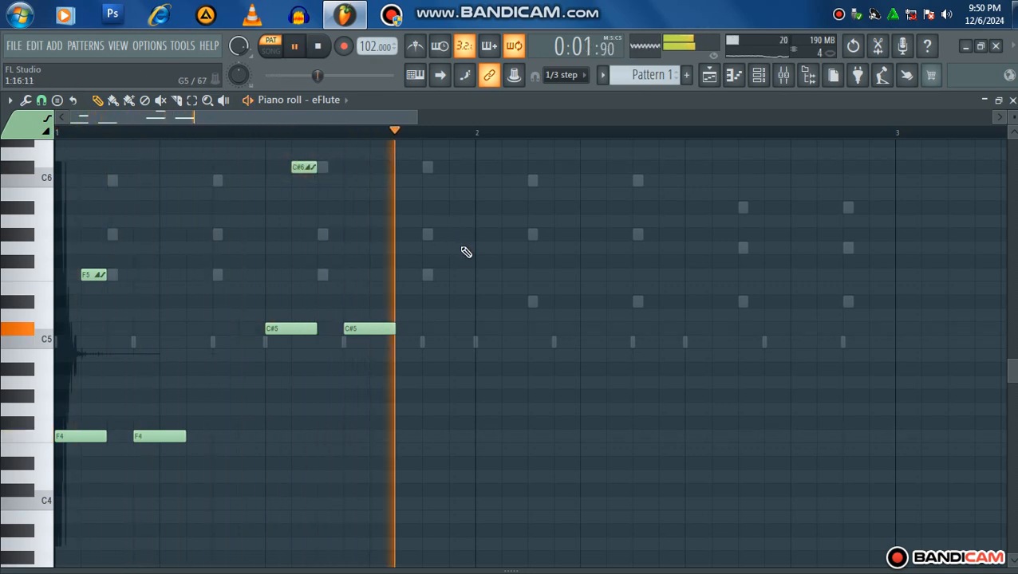
{"action": "scroll", "coordinate": [502, 295], "scroll_direction": "up", "scroll_amount": 3}
{"action": "key", "text": "space"}
Place two two-step C6 notes on steps 1 and 4 of bar 2 and transpose them down an octave to C5.
{"action": "left_click", "coordinate": [488, 263]}
{"action": "left_click", "coordinate": [566, 263]}
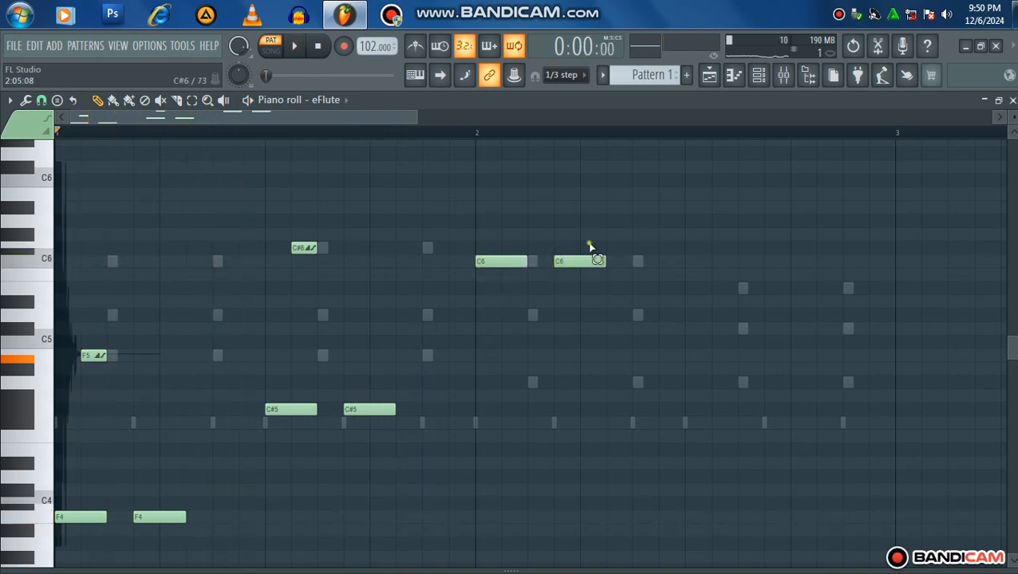
{"action": "left_click_drag", "start_coordinate": [590, 239], "coordinate": [509, 293]}
{"action": "key", "text": "ctrl+Down"}
{"action": "key", "text": "space"}
{"action": "key", "text": "space"}
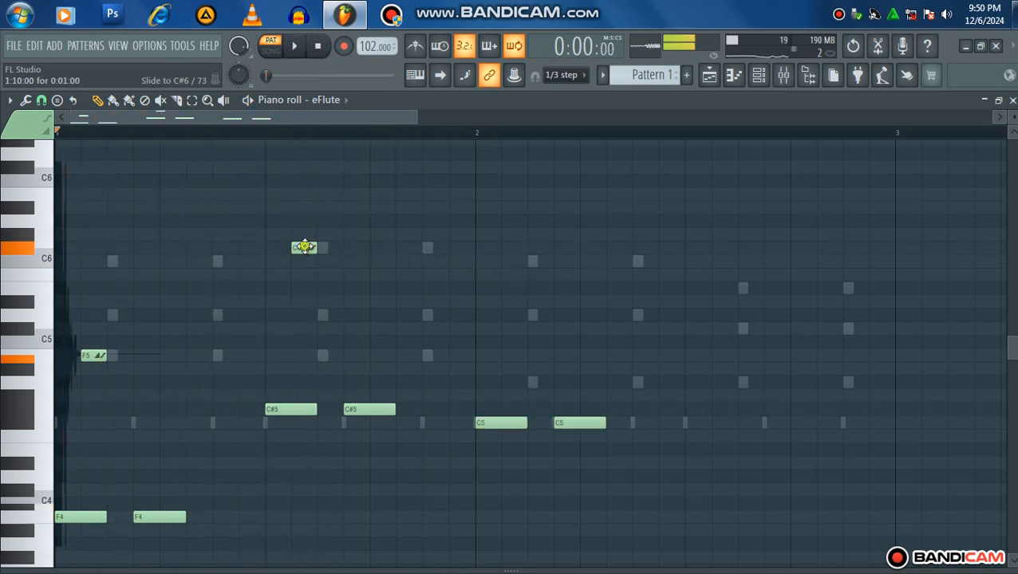
Add a one-step C6 slide note on step 2 of bar 2 and play the pattern to check it.
{"action": "left_click", "coordinate": [502, 263]}
{"action": "key", "text": "space"}
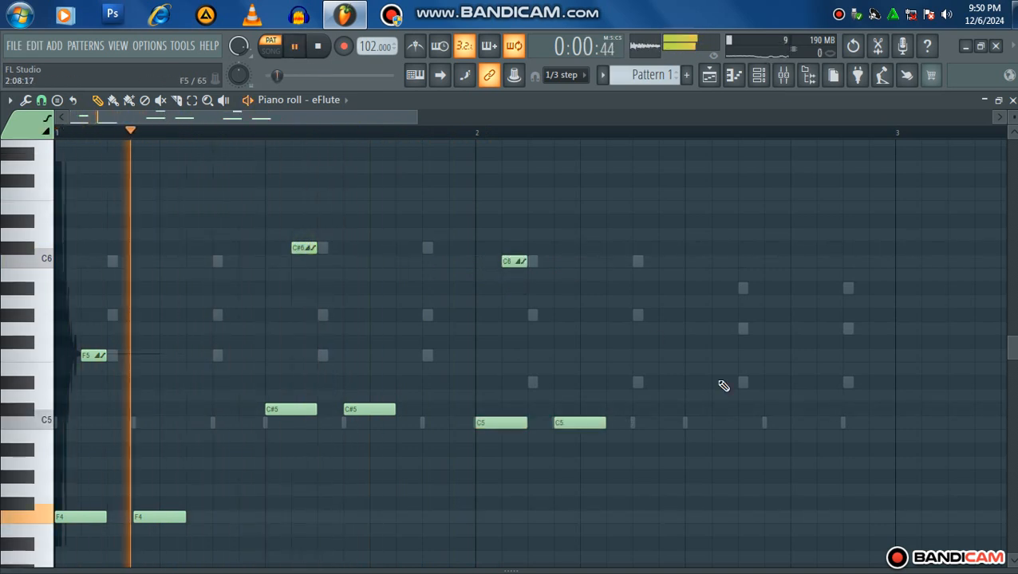
{"action": "scroll", "coordinate": [631, 407], "scroll_direction": "down", "scroll_amount": 2}
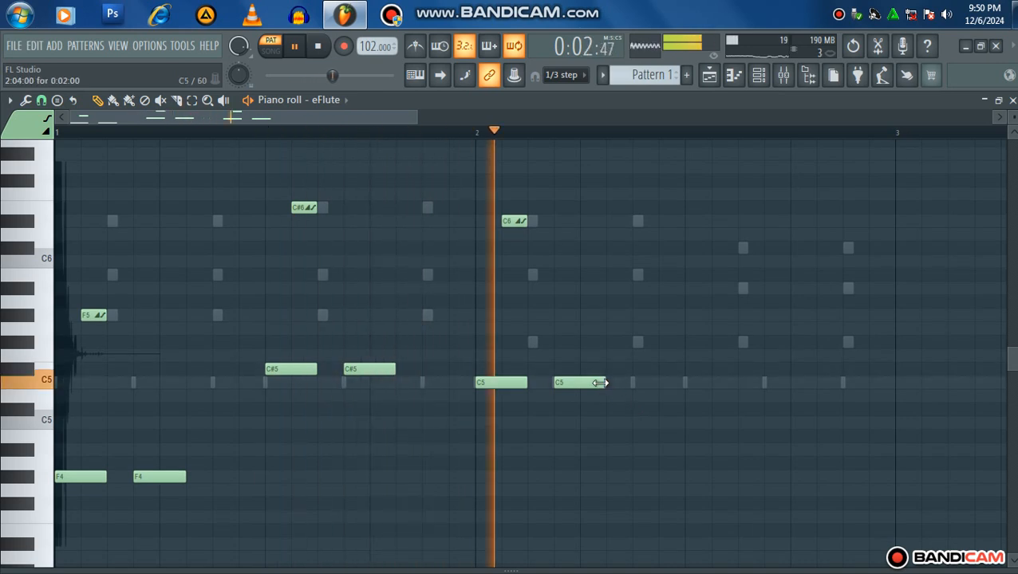
{"action": "key", "text": "space"}
{"action": "key", "text": "space"}
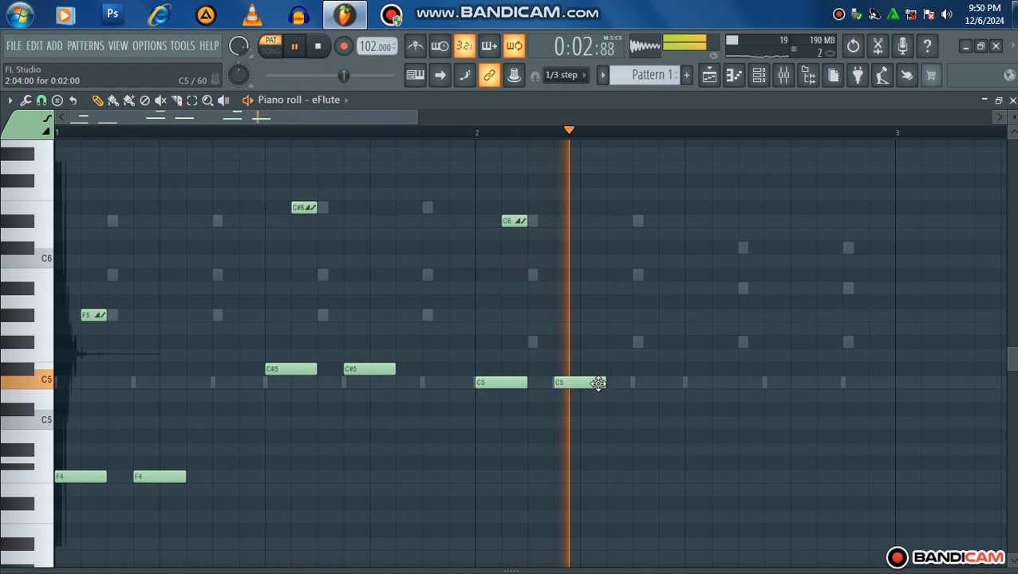
{"action": "key", "text": "space"}
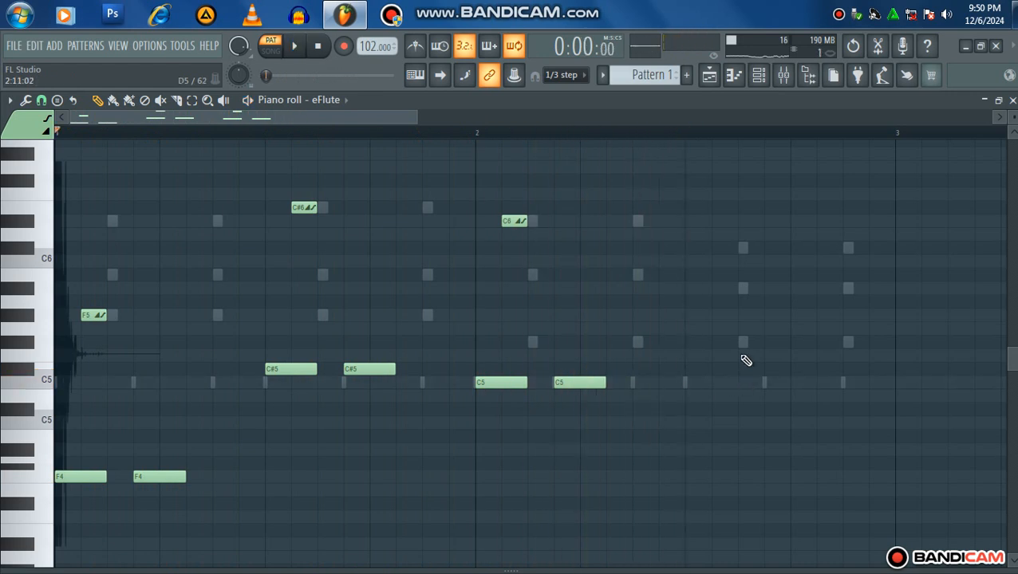
{"action": "left_click", "coordinate": [741, 247]}
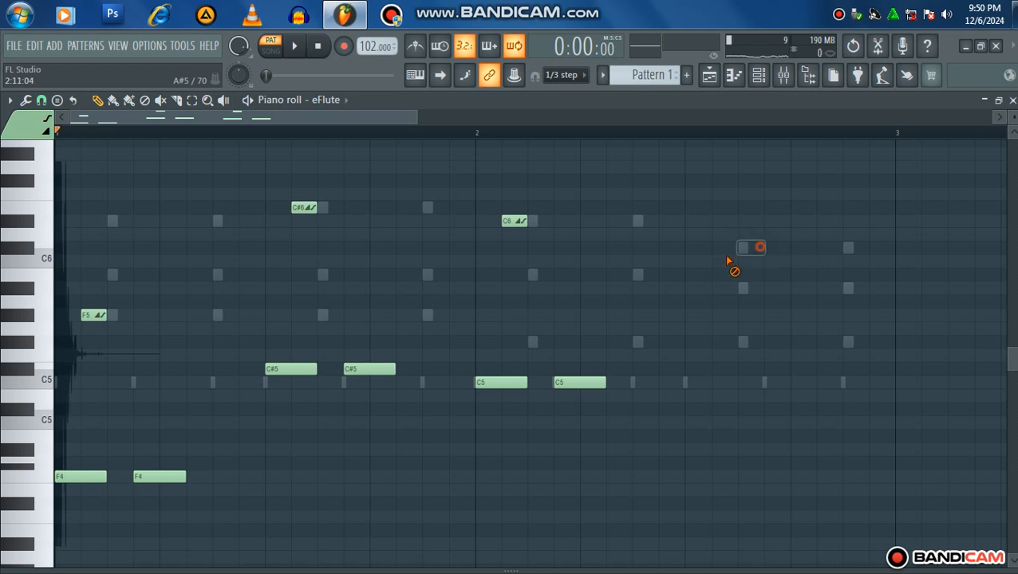
{"action": "left_click", "coordinate": [589, 371]}
{"action": "right_click", "coordinate": [599, 369]}
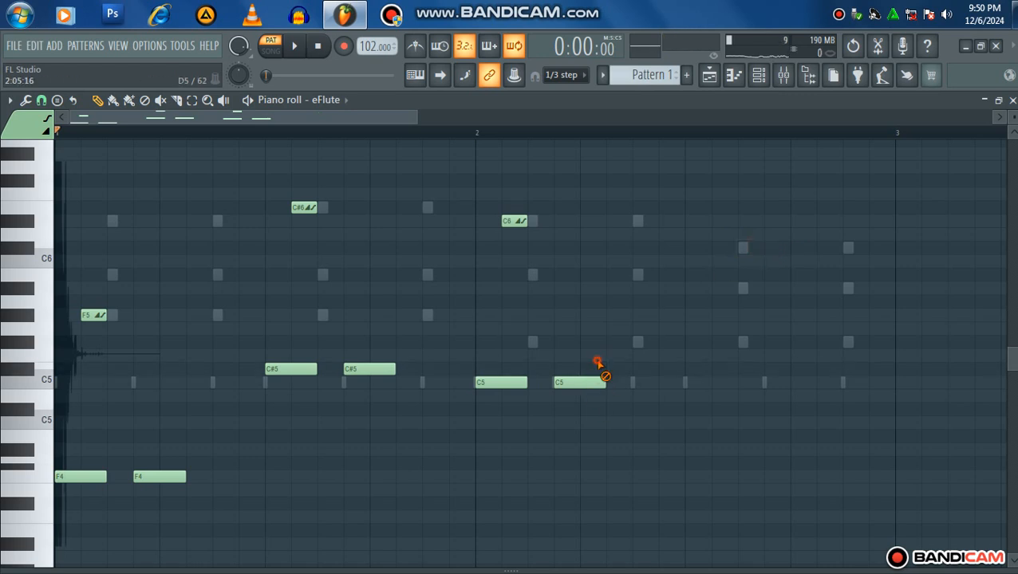
Place two A#5 notes on steps 9 and 12 of bar 2 and transpose them down an octave to A#4.
{"action": "left_click", "coordinate": [743, 247]}
{"action": "left_click_drag", "start_coordinate": [770, 248], "coordinate": [718, 255]}
{"action": "left_click", "coordinate": [768, 248]}
{"action": "left_click_drag", "start_coordinate": [816, 240], "coordinate": [682, 288]}
{"action": "key", "text": "ctrl+Down"}
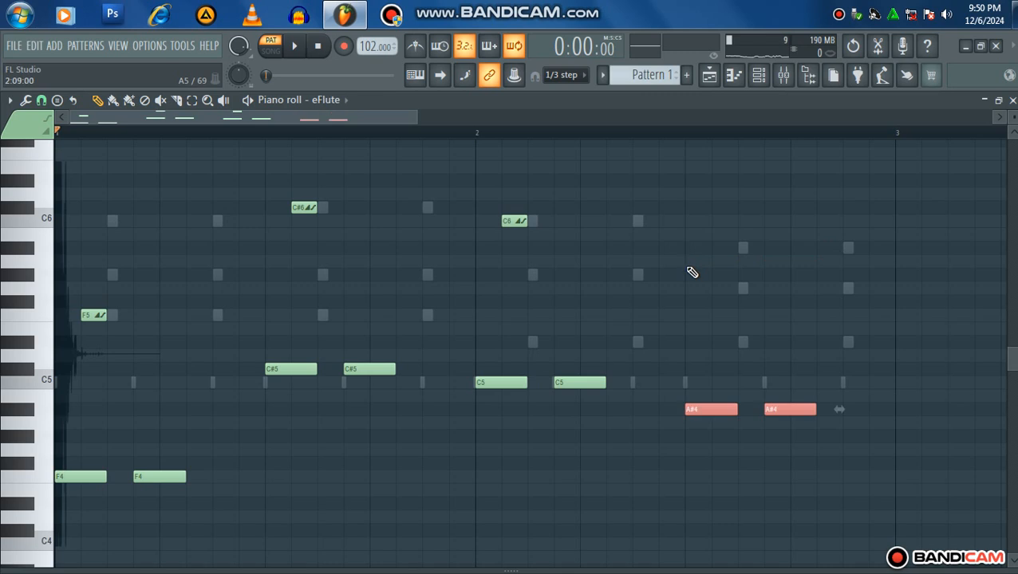
Add a one-step A#5 slide note on step 10 of bar 2 and play the pattern.
{"action": "left_click", "coordinate": [521, 224]}
{"action": "left_click_drag", "start_coordinate": [701, 241], "coordinate": [704, 252]}
{"action": "key", "text": "space"}
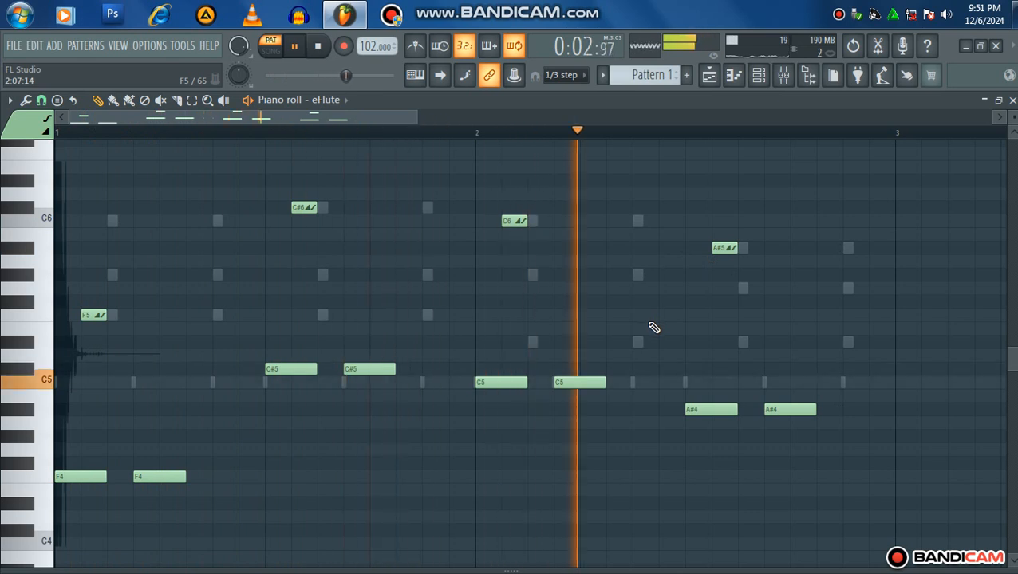
{"action": "key", "text": "space"}
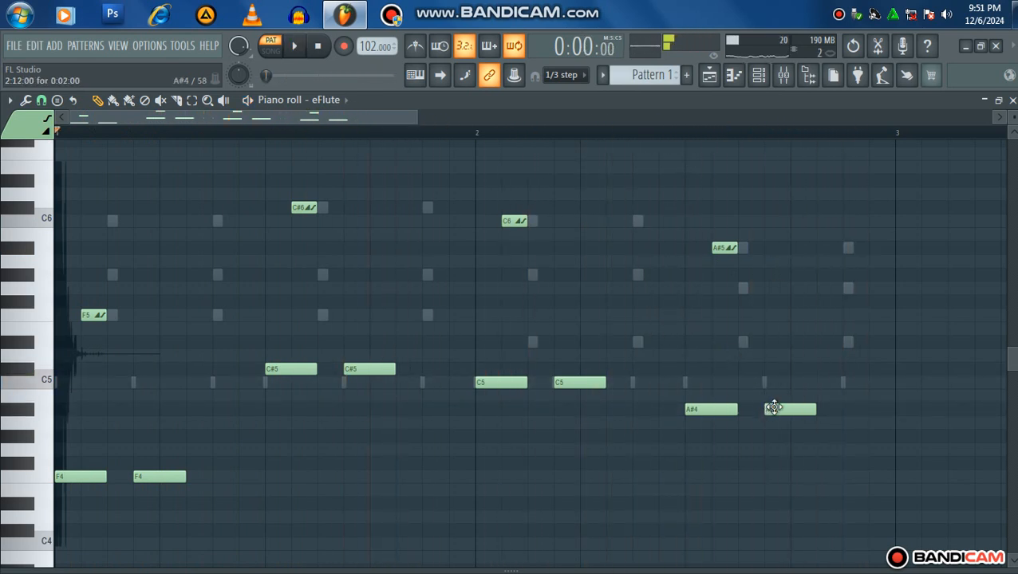
Add a third A#4 note and a one-step G5 slide note on step 15 of bar 2, and preview the ending.
{"action": "left_click", "coordinate": [821, 412]}
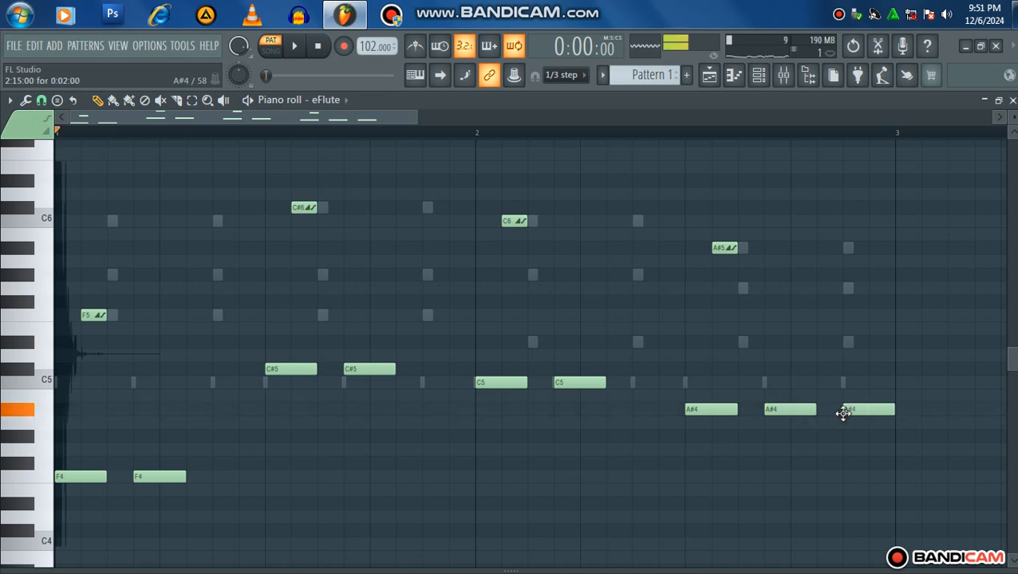
{"action": "left_click", "coordinate": [845, 247]}
{"action": "right_click", "coordinate": [845, 246]}
{"action": "left_click", "coordinate": [722, 249]}
{"action": "key", "text": "space"}
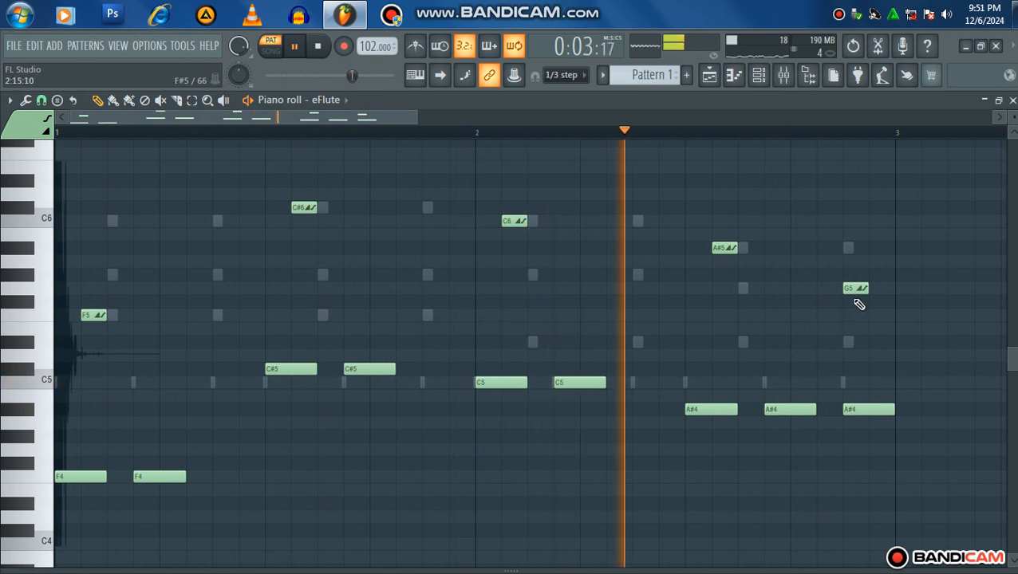
{"action": "left_click_drag", "start_coordinate": [865, 289], "coordinate": [873, 290]}
{"action": "key", "text": "space"}
{"action": "key", "text": "space"}
Add a third F4 on step 7 of bar 1, plus C6 and G#5 slide notes on steps 7 and 8 shortened to about a third of a step.
{"action": "left_click", "coordinate": [169, 464]}
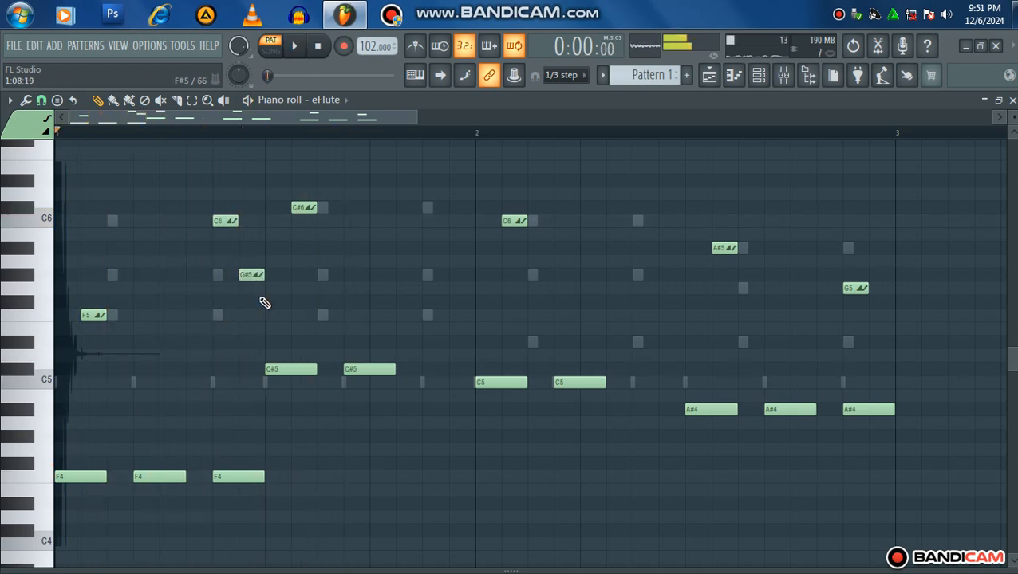
{"action": "left_click_drag", "start_coordinate": [278, 198], "coordinate": [221, 296]}
{"action": "scroll", "coordinate": [219, 271], "scroll_direction": "up", "scroll_amount": 5}
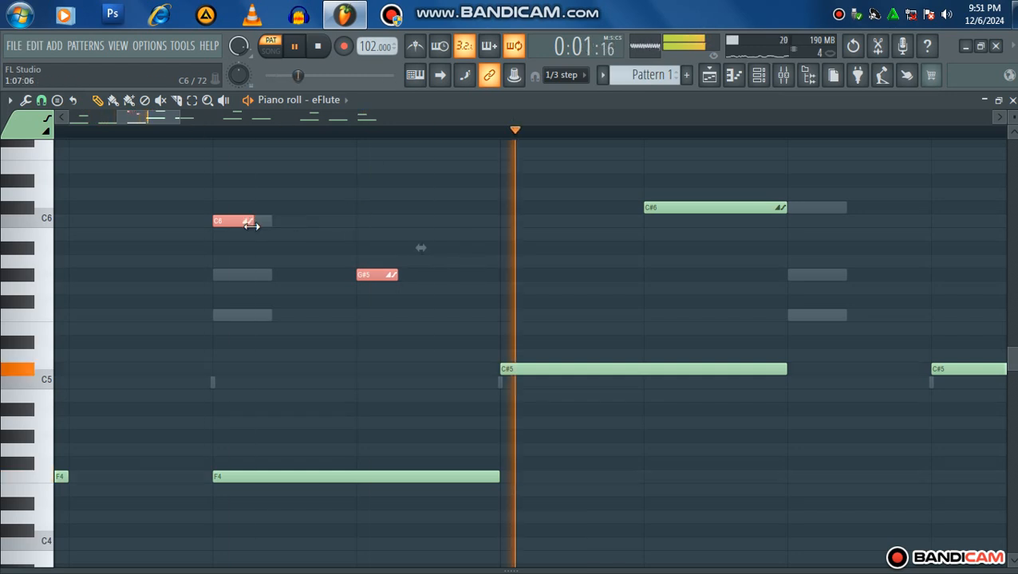
{"action": "scroll", "coordinate": [295, 275], "scroll_direction": "down", "scroll_amount": 5}
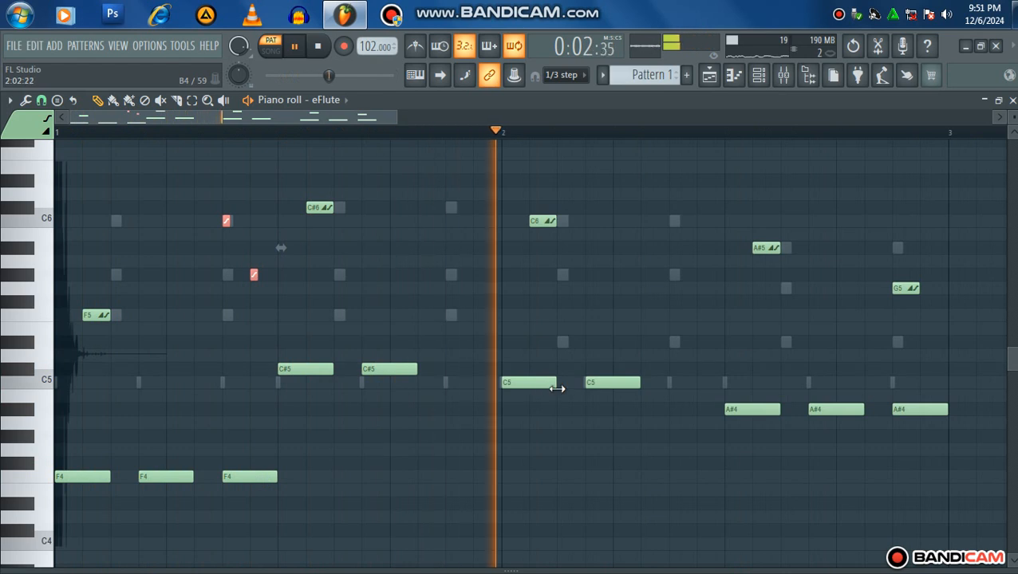
Add a third C5 note on step 7 of bar 2 with a short C6 note above it, and play the pattern.
{"action": "key", "text": "space"}
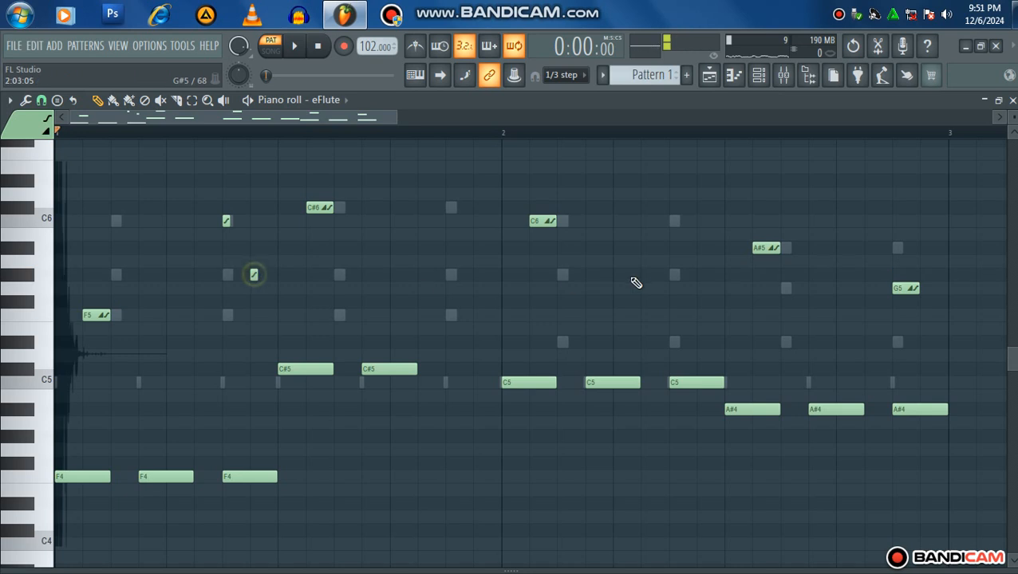
{"action": "key", "text": "space"}
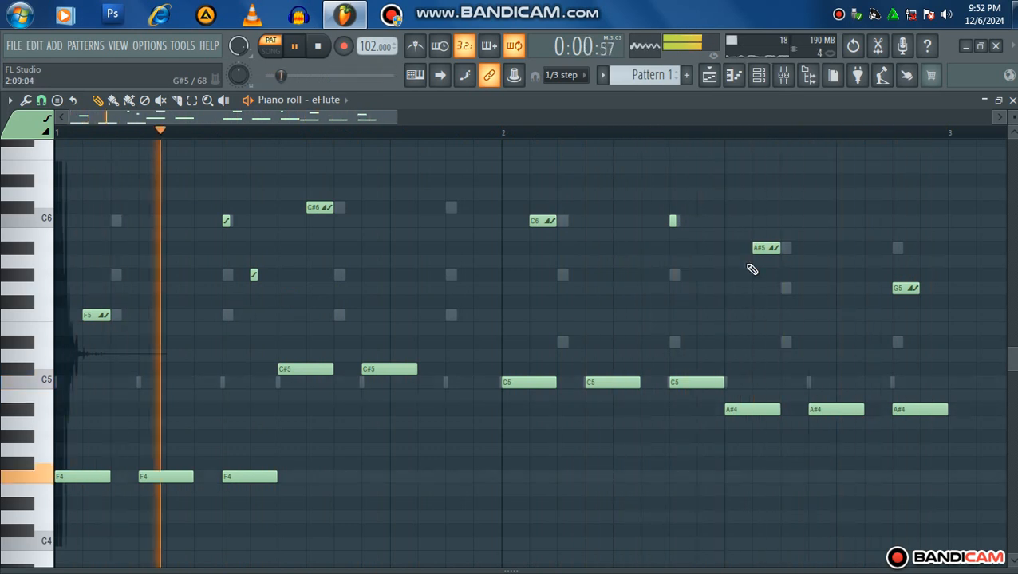
Bring up the channel rack and browse the sample library for the Kick folder of the afro kit.
{"action": "left_click", "coordinate": [769, 83]}
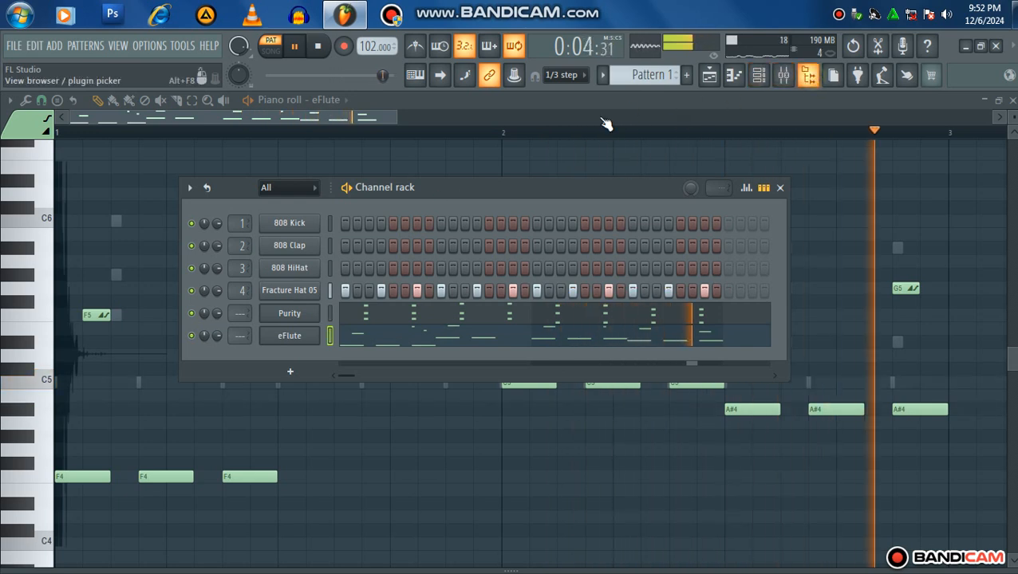
{"action": "left_click", "coordinate": [808, 75]}
{"action": "scroll", "coordinate": [92, 219], "scroll_direction": "up", "scroll_amount": 20}
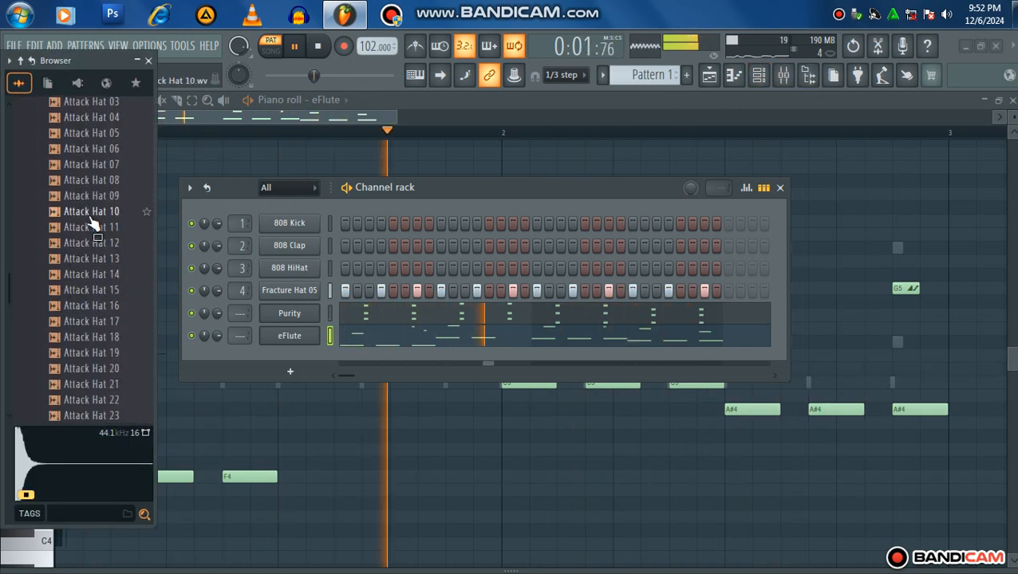
{"action": "scroll", "coordinate": [91, 223], "scroll_direction": "up", "scroll_amount": 5}
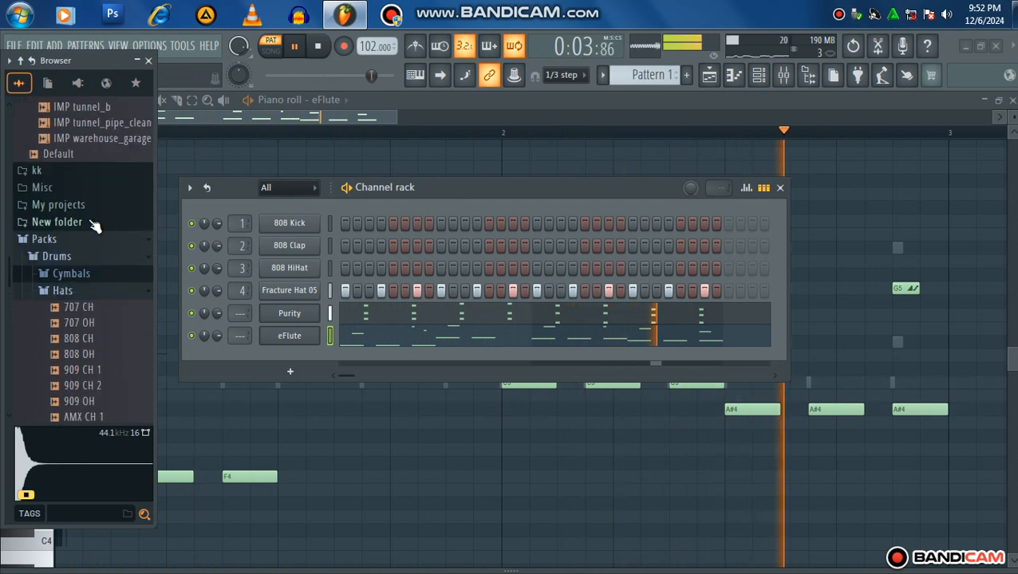
{"action": "scroll", "coordinate": [96, 223], "scroll_direction": "down", "scroll_amount": 3}
{"action": "scroll", "coordinate": [96, 224], "scroll_direction": "up", "scroll_amount": 8}
{"action": "scroll", "coordinate": [93, 226], "scroll_direction": "down", "scroll_amount": 15}
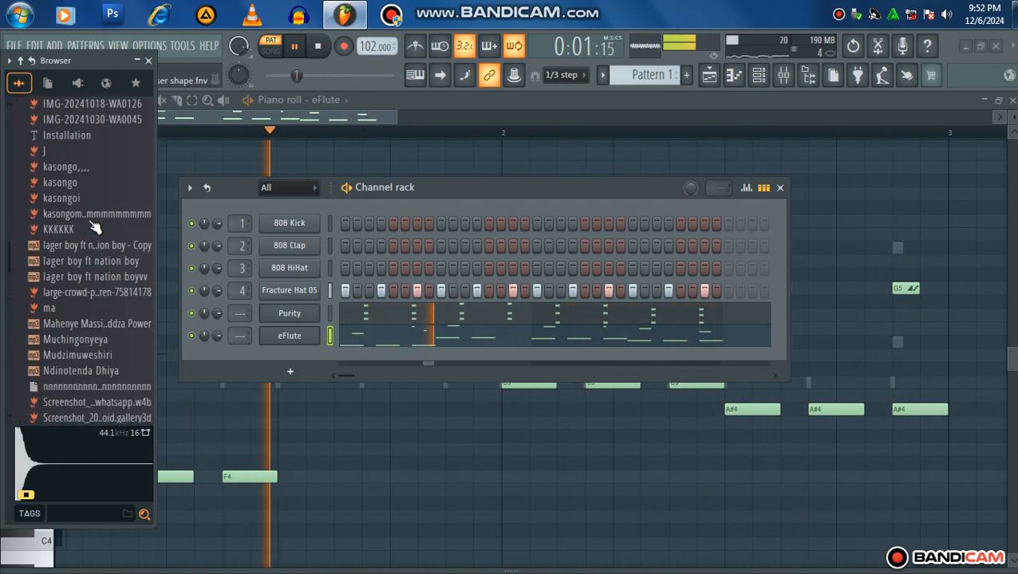
{"action": "scroll", "coordinate": [92, 227], "scroll_direction": "up", "scroll_amount": 20}
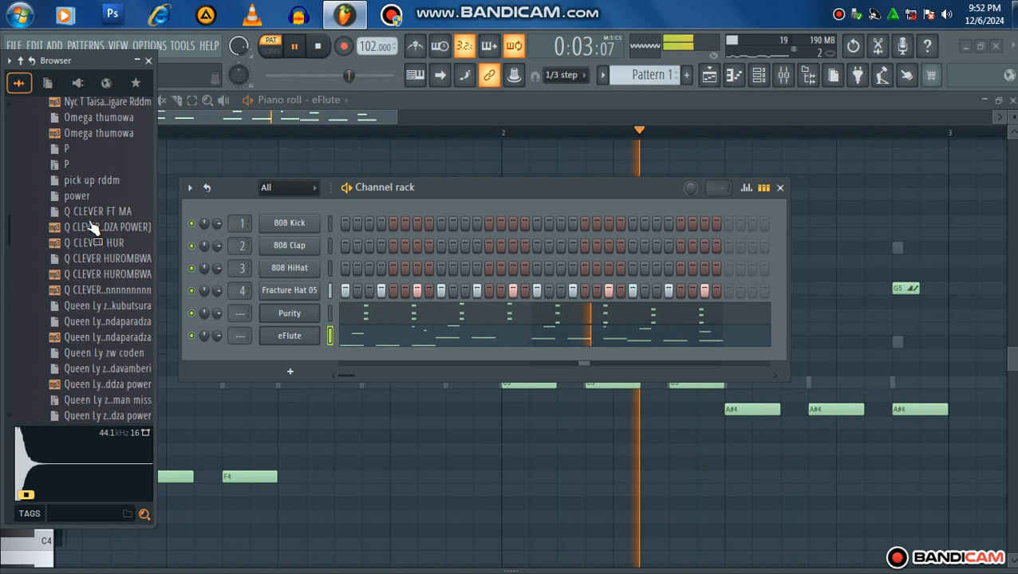
{"action": "scroll", "coordinate": [94, 226], "scroll_direction": "up", "scroll_amount": 20}
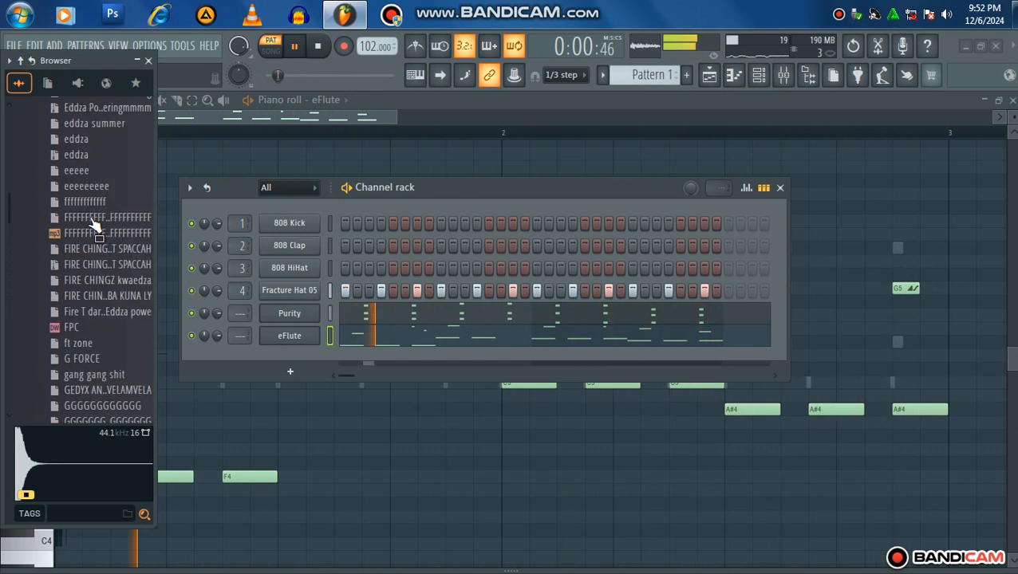
{"action": "scroll", "coordinate": [93, 226], "scroll_direction": "up", "scroll_amount": 20}
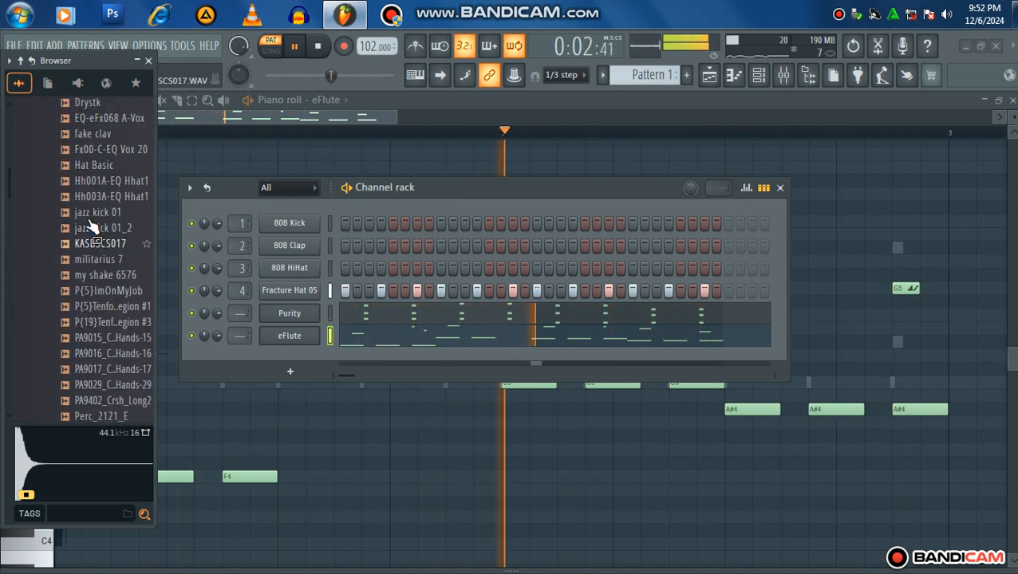
{"action": "scroll", "coordinate": [92, 226], "scroll_direction": "up", "scroll_amount": 15}
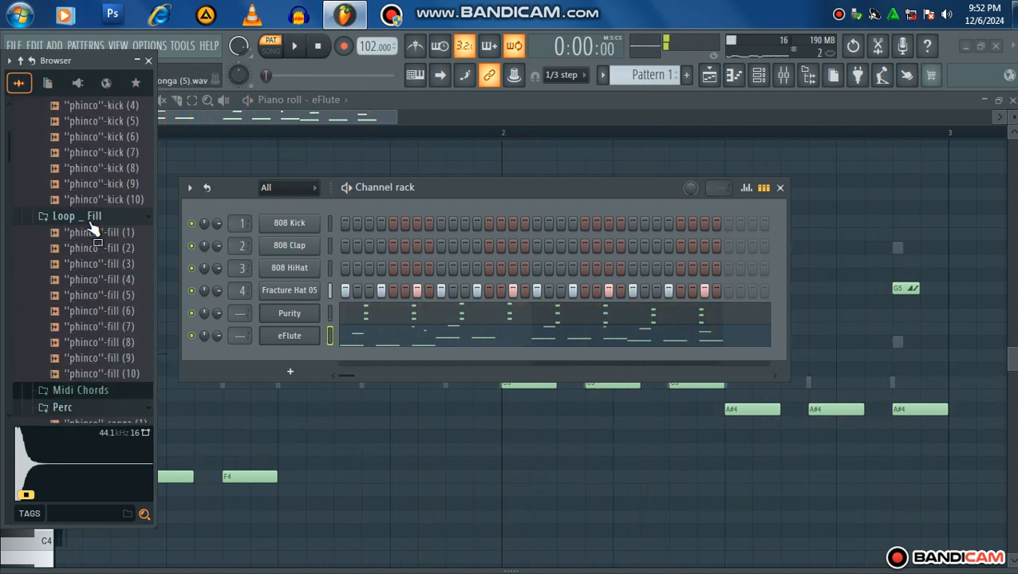
{"action": "scroll", "coordinate": [95, 287], "scroll_direction": "up", "scroll_amount": 3}
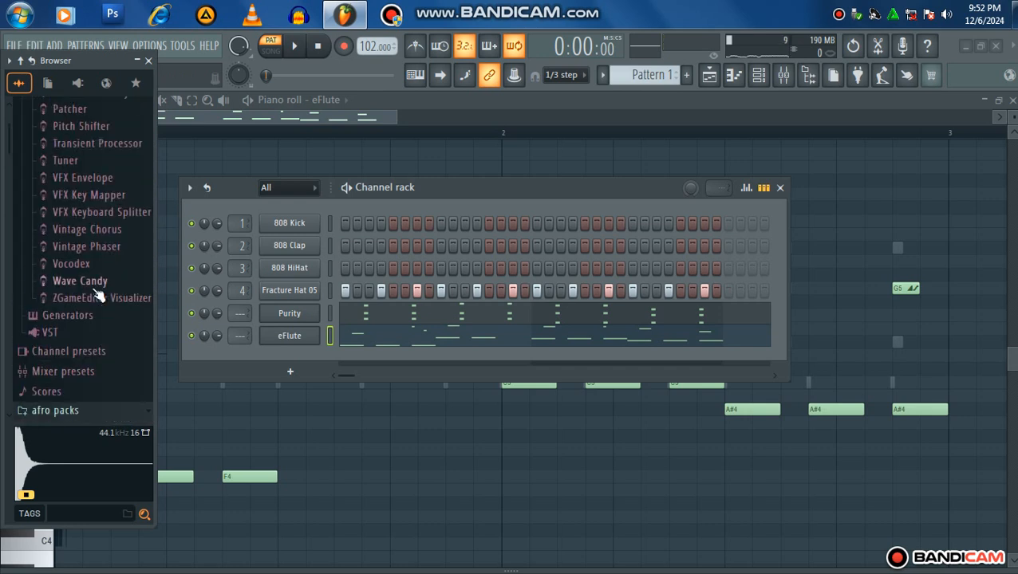
{"action": "scroll", "coordinate": [97, 296], "scroll_direction": "down", "scroll_amount": 4}
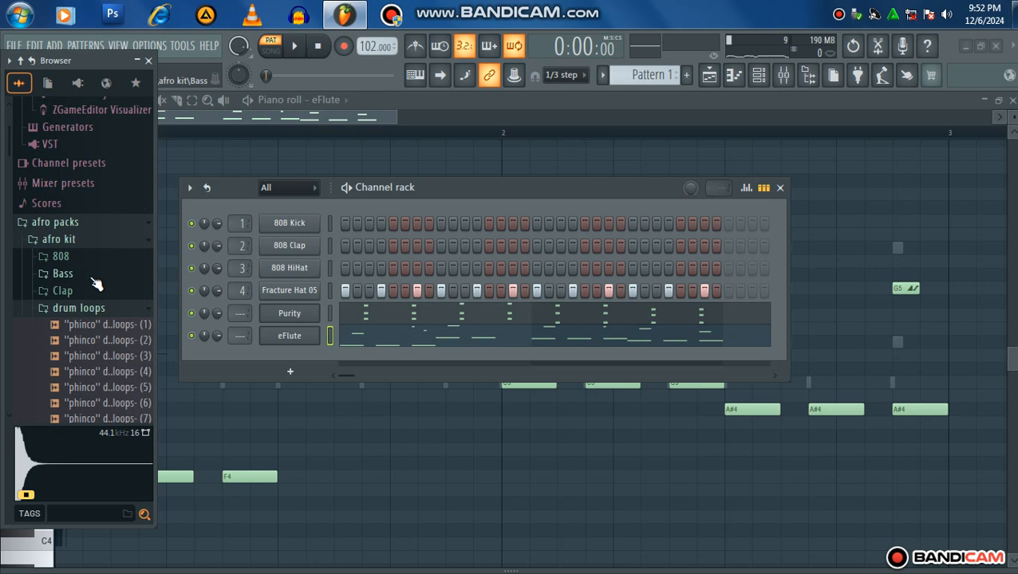
{"action": "scroll", "coordinate": [94, 274], "scroll_direction": "down", "scroll_amount": 8}
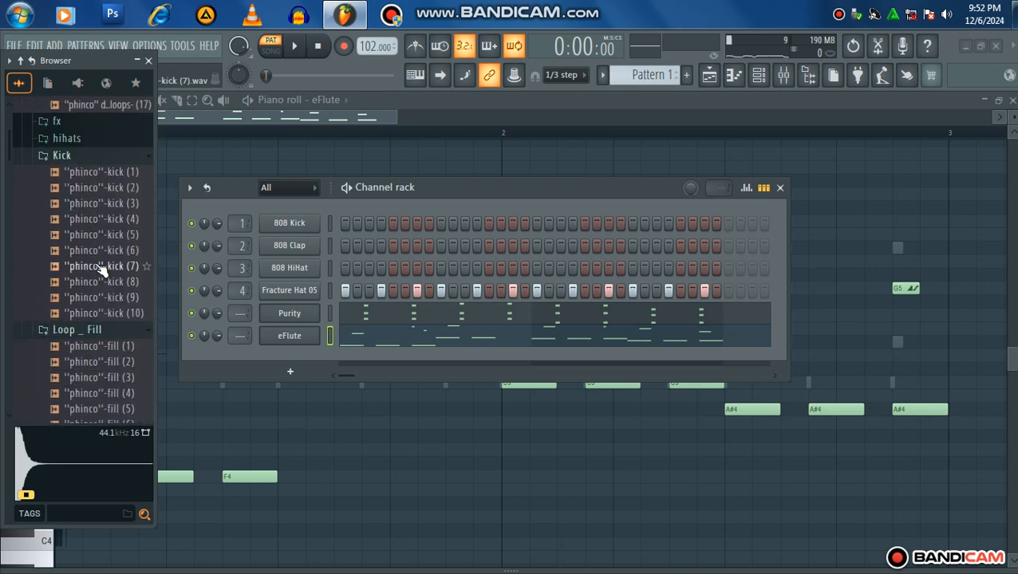
Audition the afro kit kicks and replace the 808 Kick channel's sample with "phinco"-kick (3).
{"action": "left_click", "coordinate": [97, 299]}
{"action": "left_click", "coordinate": [98, 282]}
{"action": "left_click", "coordinate": [100, 267]}
{"action": "left_click", "coordinate": [98, 280]}
{"action": "left_click", "coordinate": [99, 297]}
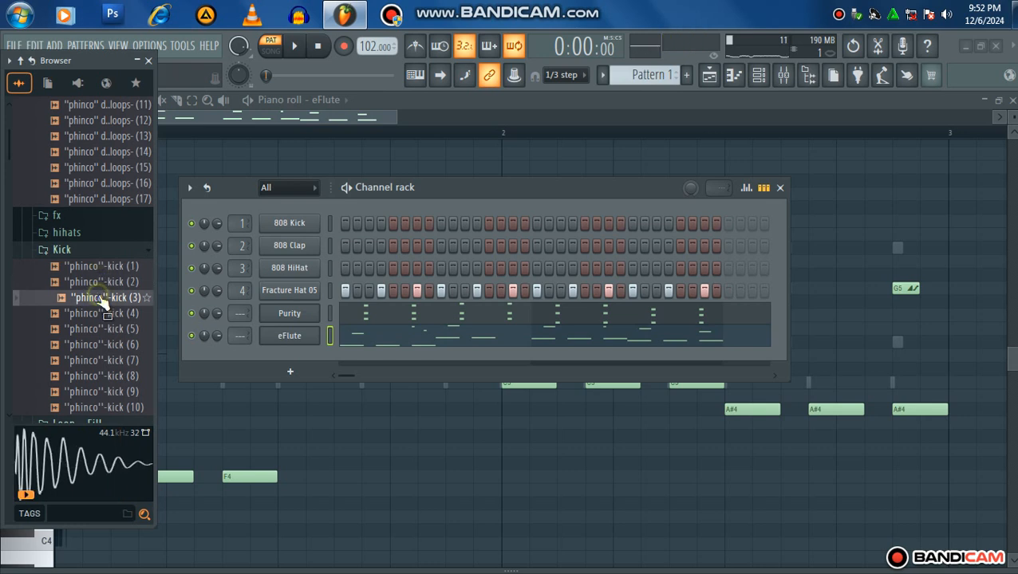
{"action": "left_click_drag", "start_coordinate": [101, 302], "coordinate": [296, 275]}
Increase the fade-out of the "phinco"-kick (3) sample in its channel settings and close them.
{"action": "left_click_drag", "start_coordinate": [302, 232], "coordinate": [598, 185]}
{"action": "left_click", "coordinate": [305, 227]}
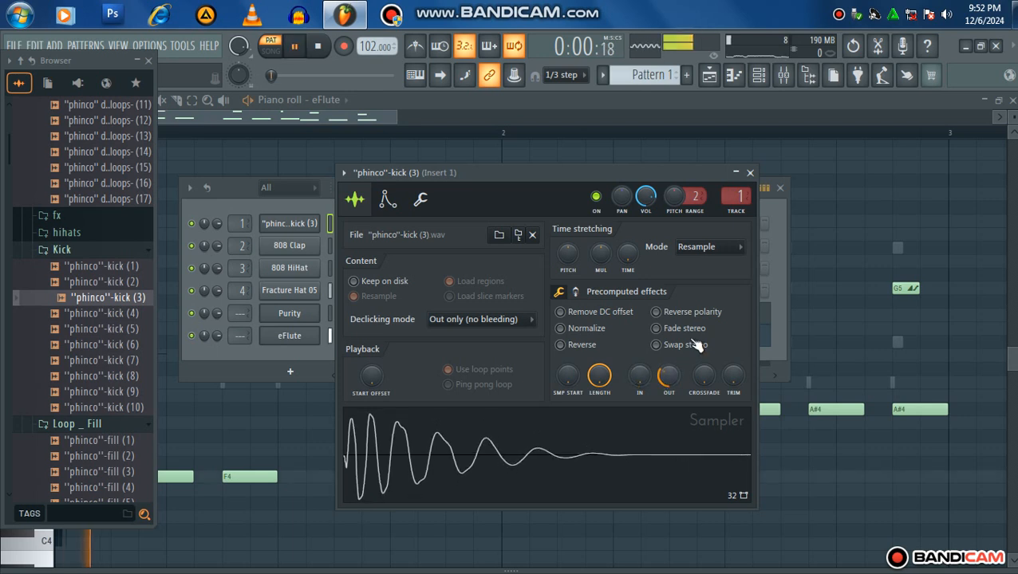
{"action": "left_click", "coordinate": [750, 173]}
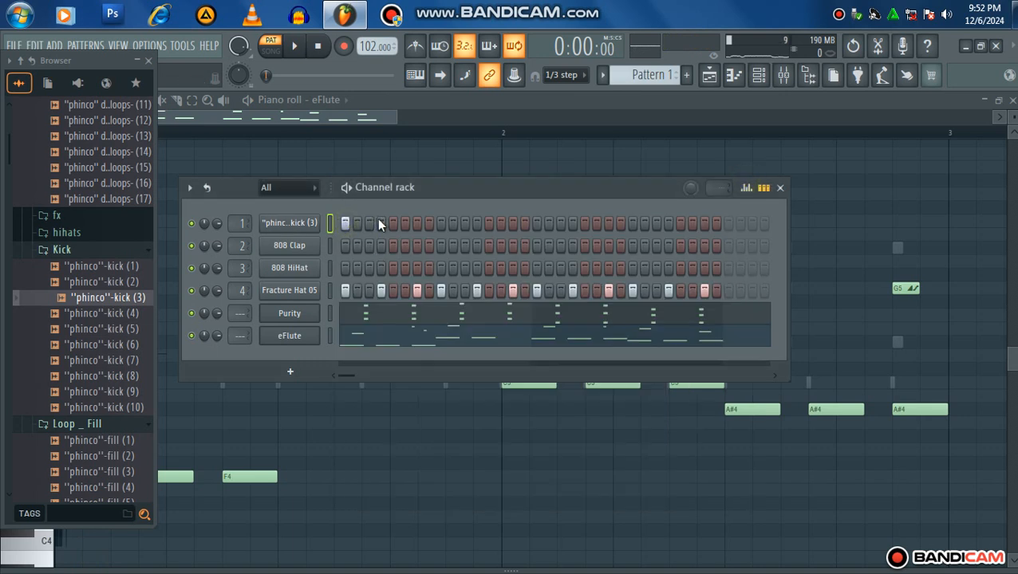
Place kick hits on steps 1, 4, 9, 12, 17, 20, 25 and 28, and increase the kick sample's fade-out further.
{"action": "left_click", "coordinate": [440, 224]}
{"action": "left_click", "coordinate": [475, 223]}
{"action": "left_click", "coordinate": [571, 224]}
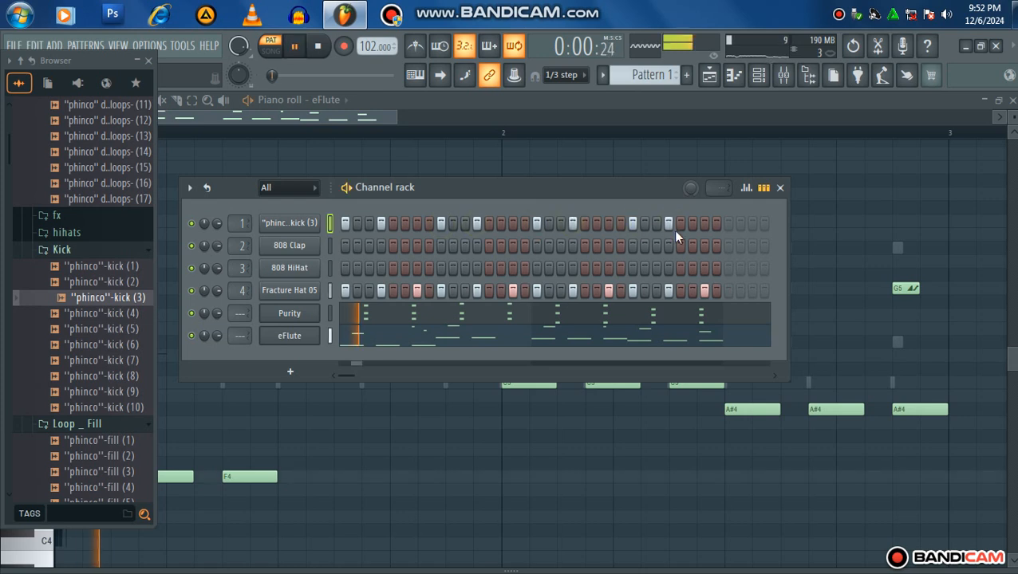
{"action": "left_click", "coordinate": [289, 224]}
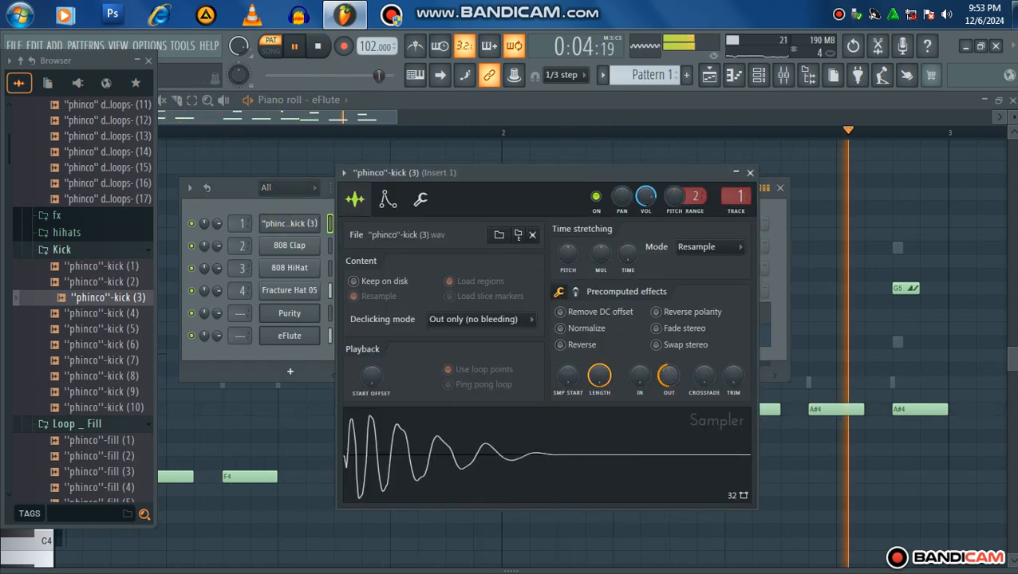
{"action": "left_click", "coordinate": [750, 174]}
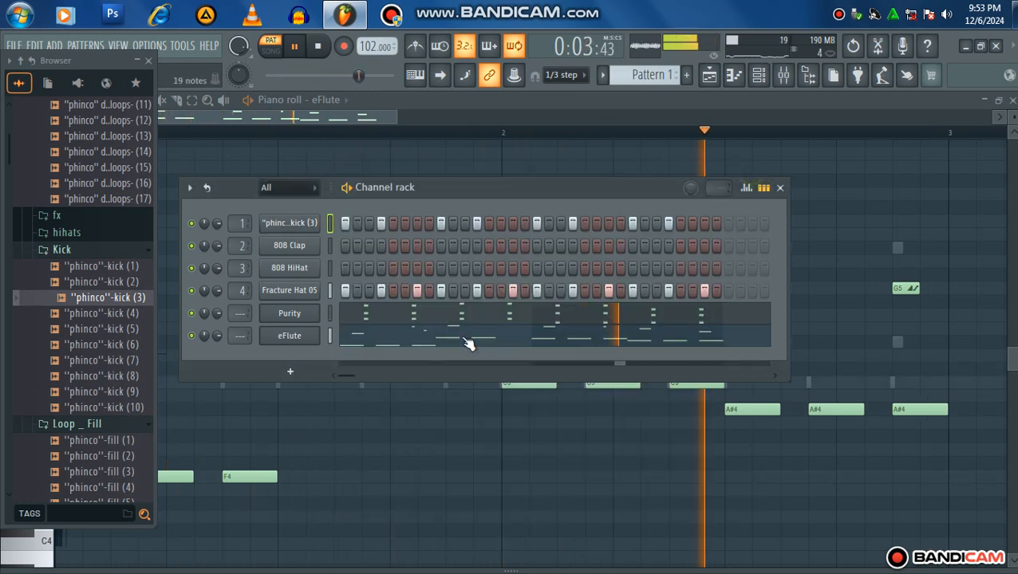
Add a second Purity instrument and load the Vox Key preset from its Piano category.
{"action": "left_click", "coordinate": [294, 371]}
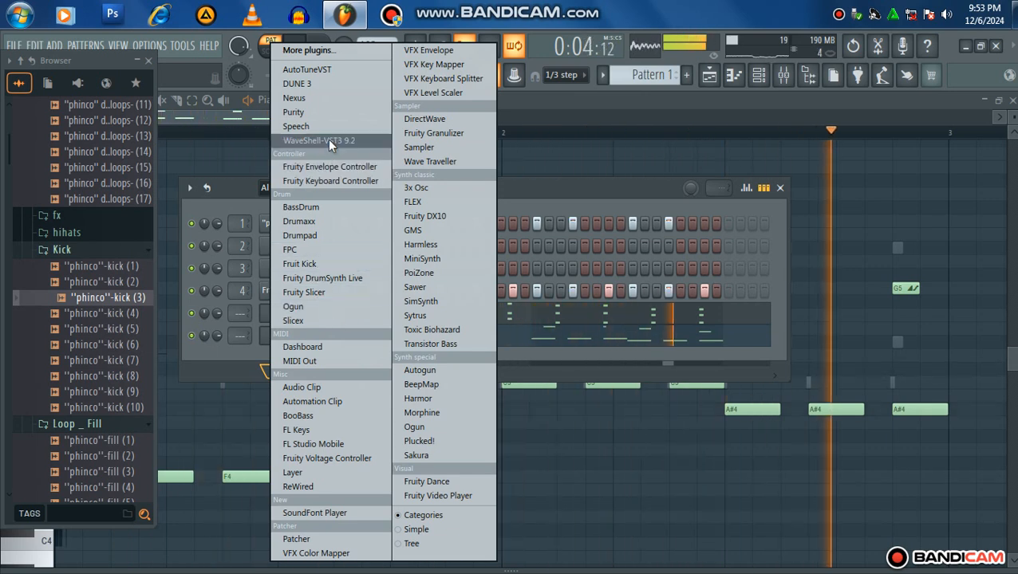
{"action": "left_click", "coordinate": [335, 112]}
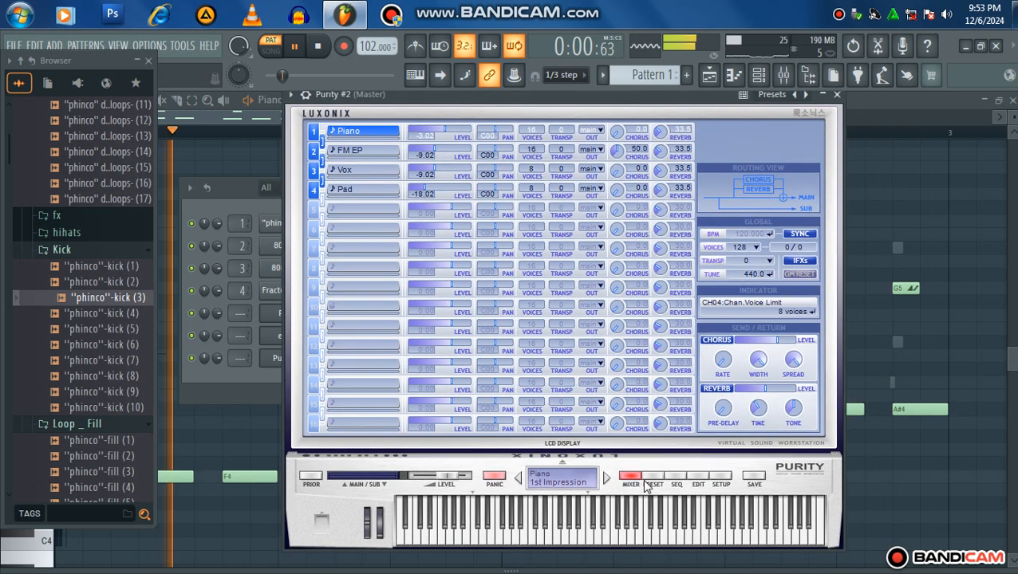
{"action": "left_click", "coordinate": [646, 478]}
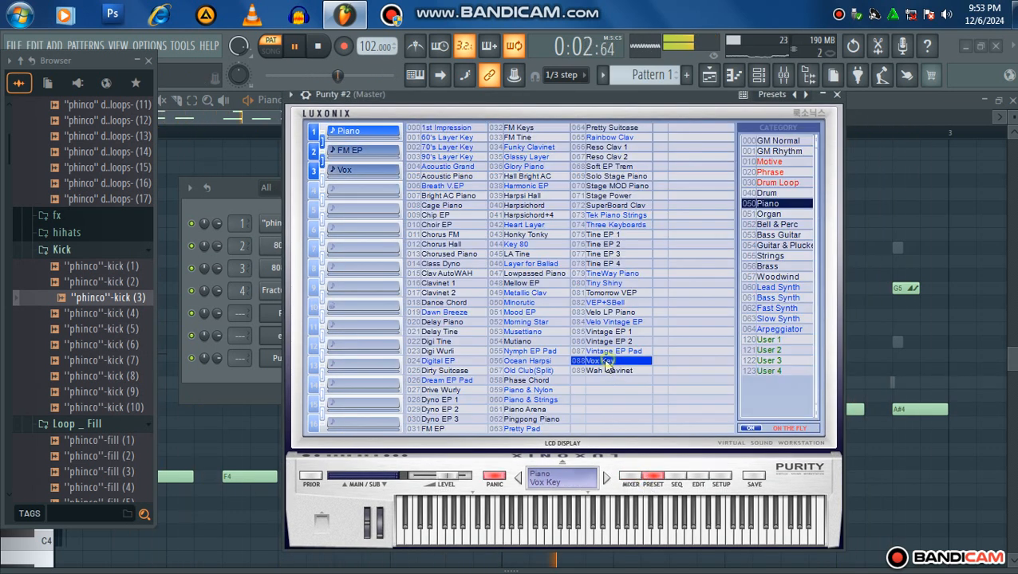
Open the piano roll of Purity #2 and close the sample browser.
{"action": "left_click", "coordinate": [293, 97]}
{"action": "left_click", "coordinate": [306, 110]}
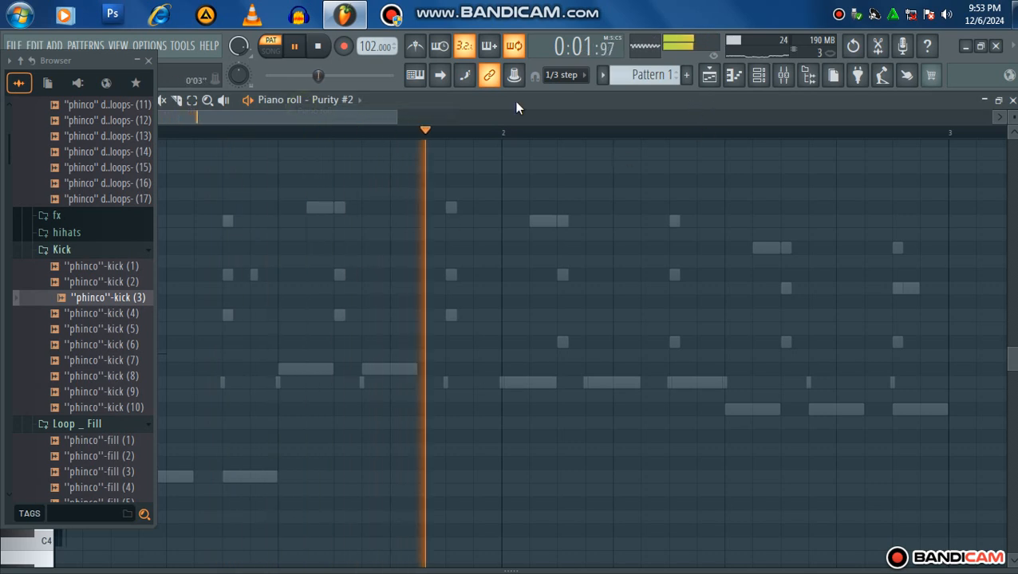
{"action": "left_click", "coordinate": [150, 63]}
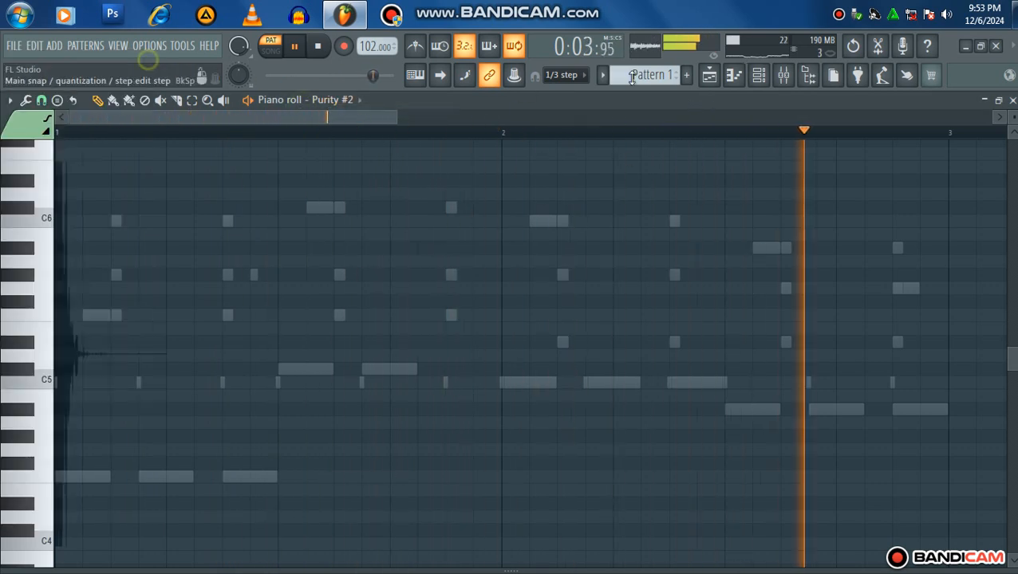
Lower the Purity #2 channel's volume and return to its piano roll.
{"action": "left_click", "coordinate": [759, 74]}
{"action": "left_click_drag", "start_coordinate": [215, 360], "coordinate": [215, 395]}
{"action": "right_click", "coordinate": [319, 351]}
{"action": "left_click", "coordinate": [330, 359]}
{"action": "right_click", "coordinate": [300, 359]}
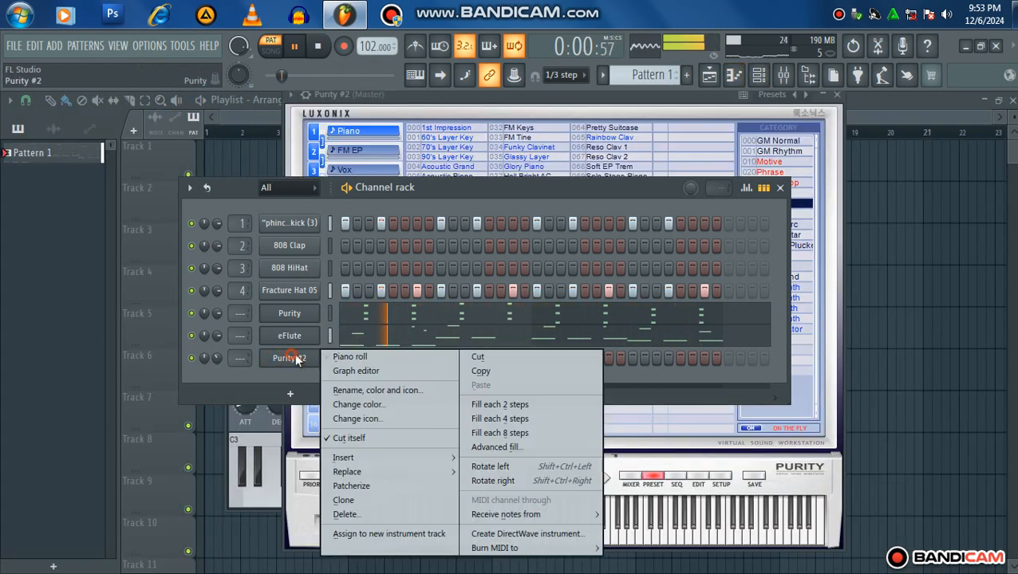
{"action": "left_click", "coordinate": [320, 332]}
{"action": "right_click", "coordinate": [299, 361]}
{"action": "left_click", "coordinate": [335, 359]}
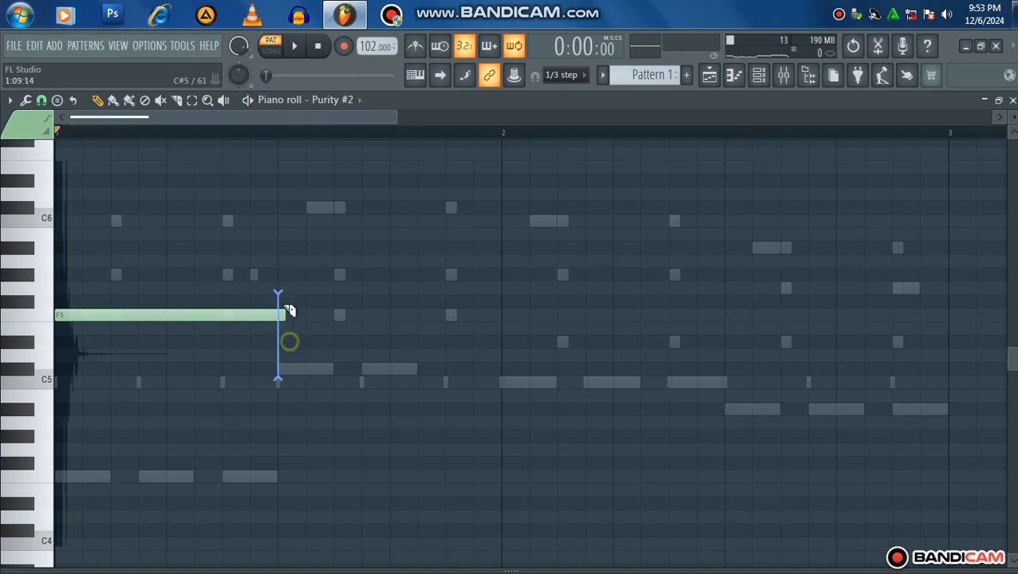
Build an eight-step chord of F5, G#5 and C6 at the start of bar 1, trimming the note ends and previewing it.
{"action": "key", "text": "space"}
{"action": "left_click_drag", "start_coordinate": [120, 279], "coordinate": [45, 275]}
{"action": "key", "text": "space"}
{"action": "key", "text": "space"}
{"action": "left_click_drag", "start_coordinate": [68, 209], "coordinate": [62, 226]}
{"action": "key", "text": "space"}
{"action": "key", "text": "space"}
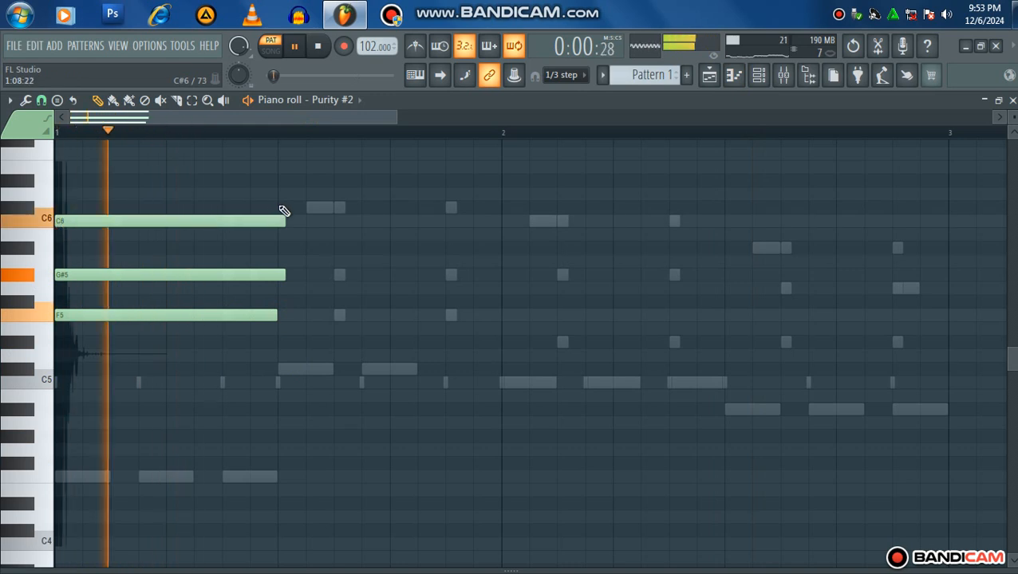
{"action": "key", "text": "space"}
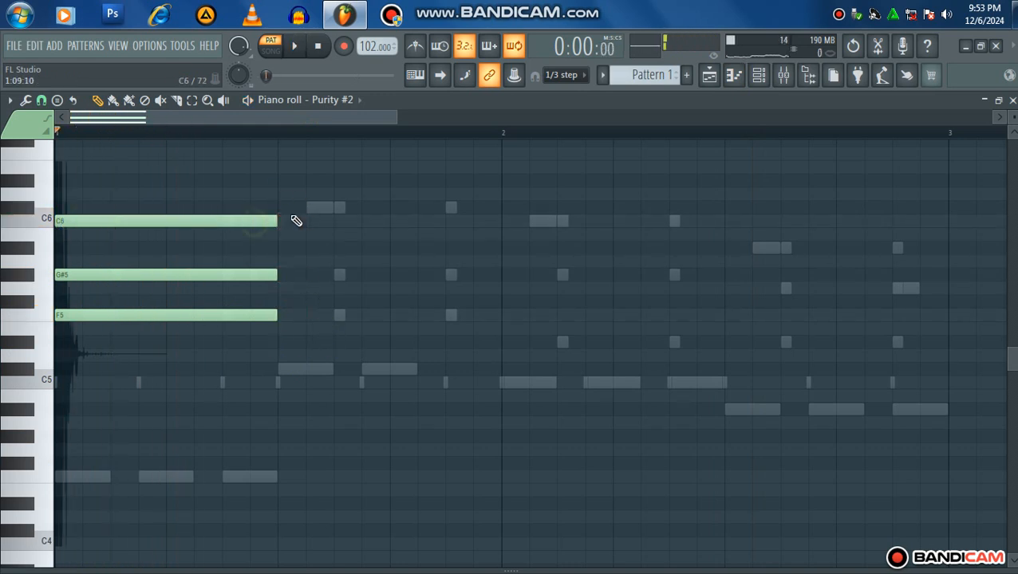
Add eight-step chords of F5, G#5, C#6 on the second half of bar 1 and C5, G#5, C6 on the first half of bar 2.
{"action": "left_click_drag", "start_coordinate": [289, 219], "coordinate": [291, 206]}
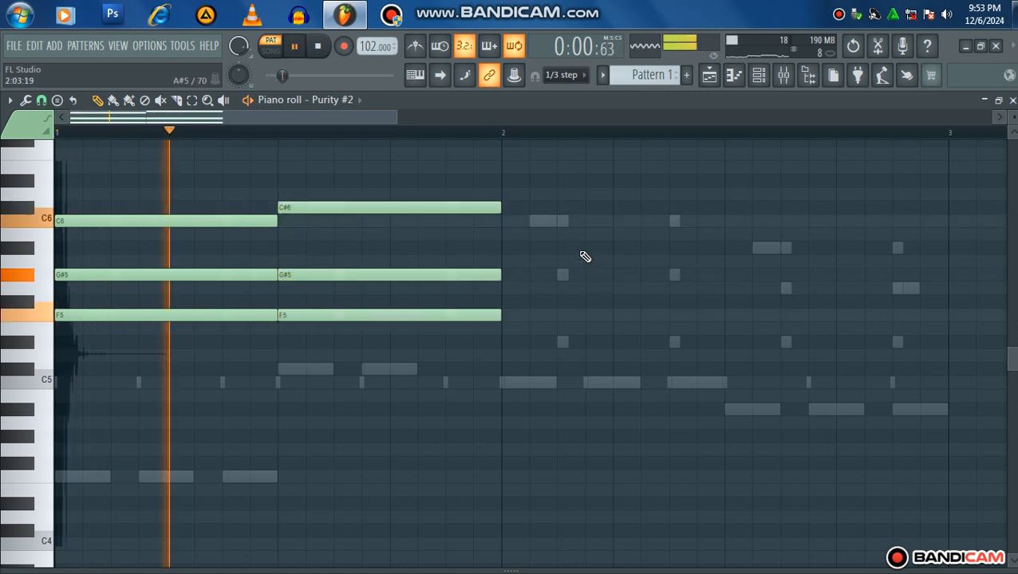
{"action": "left_click", "coordinate": [503, 223]}
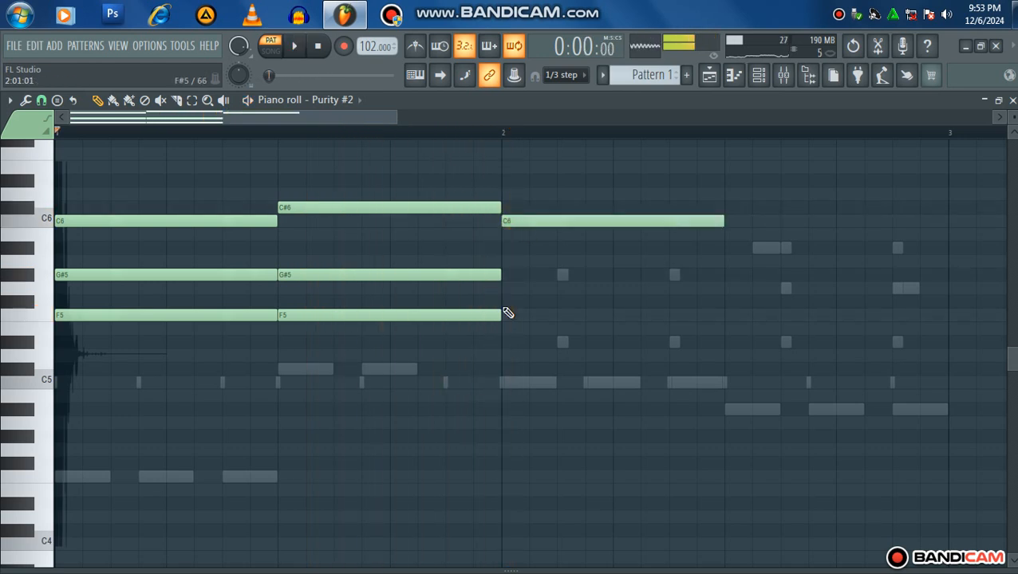
{"action": "left_click", "coordinate": [506, 275]}
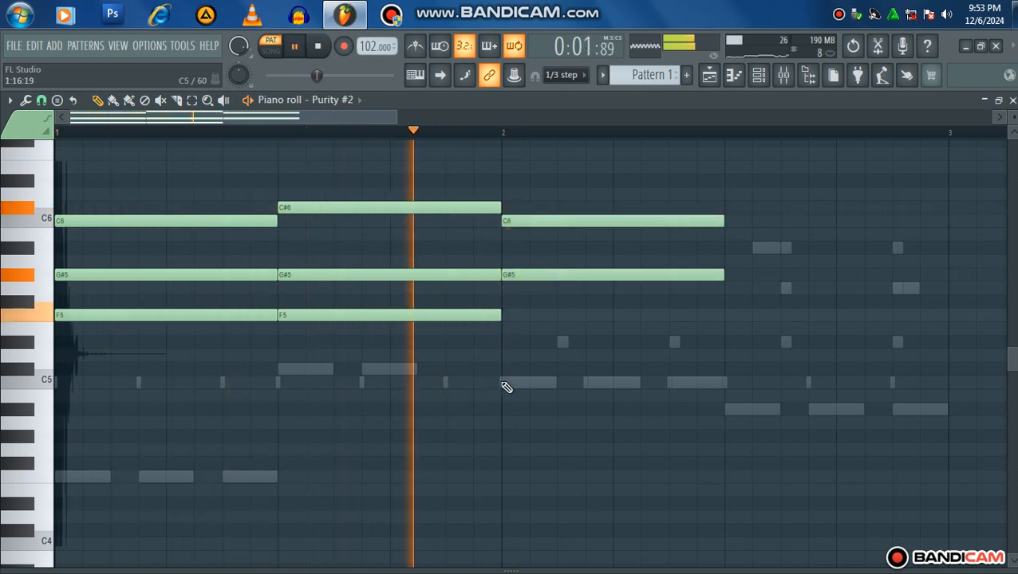
{"action": "left_click", "coordinate": [503, 382]}
Add an eight-step chord of A#5, G5 and D#5 on the second half of bar 2.
{"action": "left_click", "coordinate": [728, 248]}
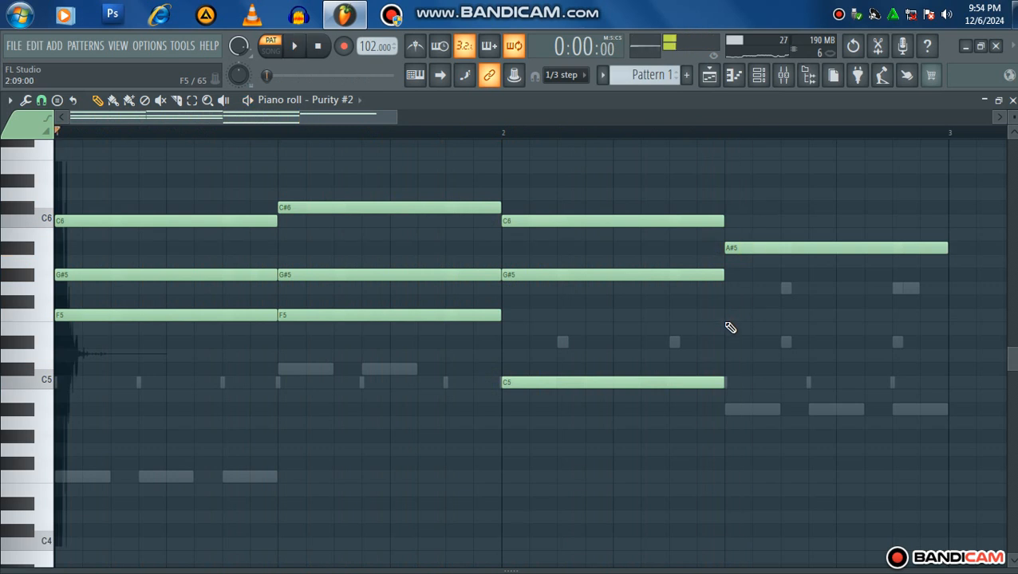
{"action": "left_click", "coordinate": [728, 288]}
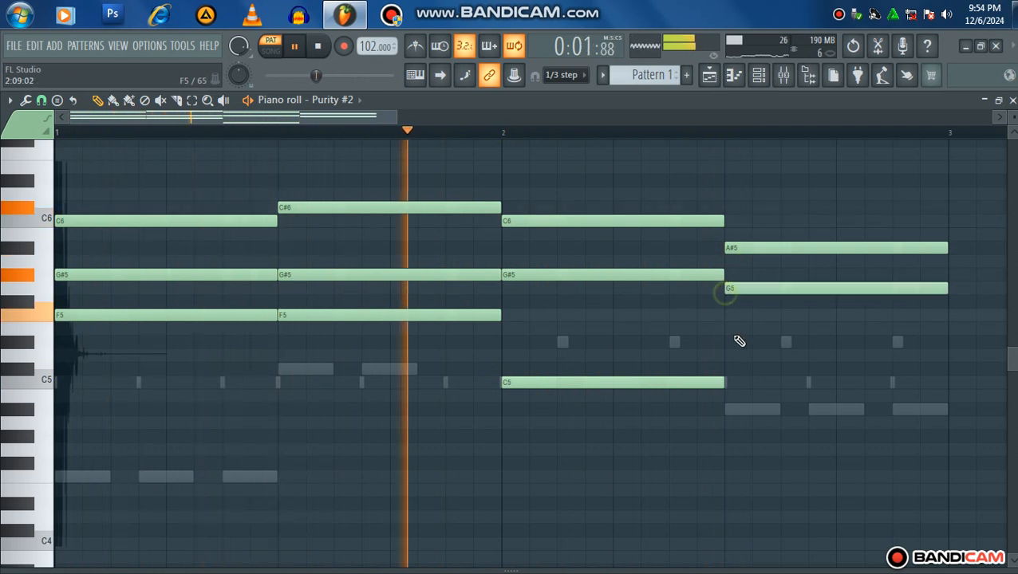
{"action": "left_click", "coordinate": [729, 342]}
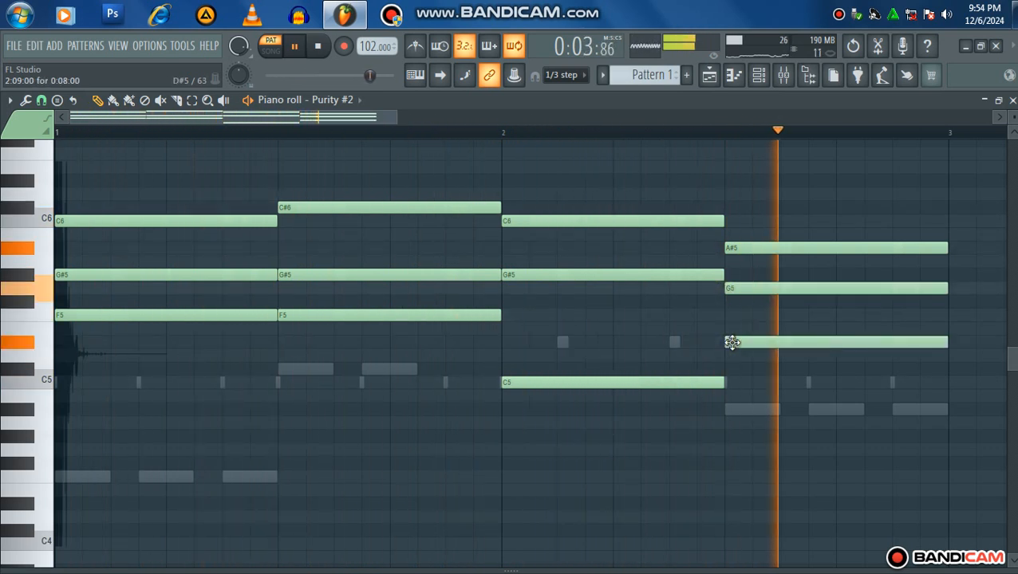
Raise the C5 note of the chord at the start of bar 2 to D#5 and play the pattern.
{"action": "scroll", "coordinate": [732, 345], "scroll_direction": "down", "scroll_amount": 3}
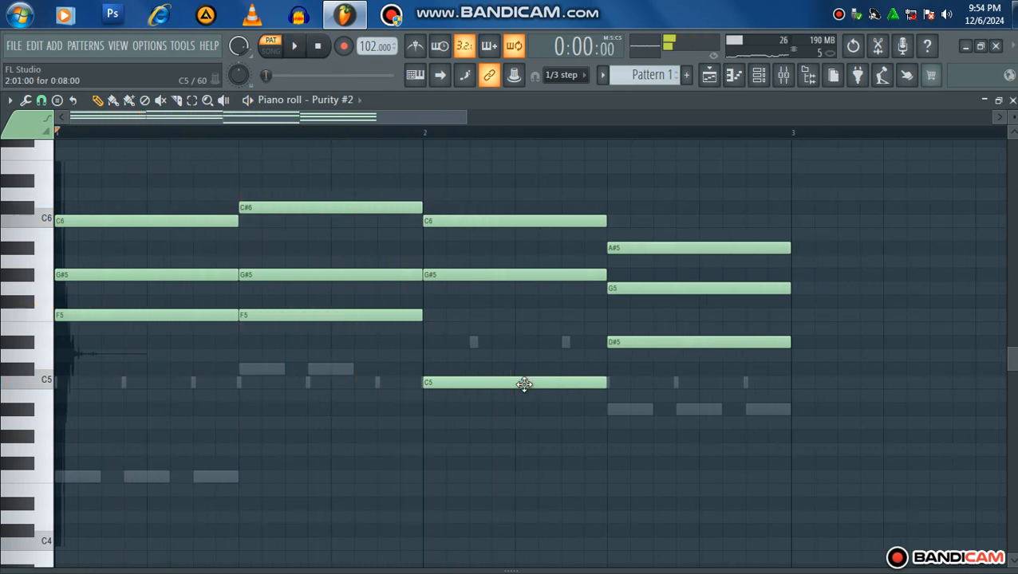
{"action": "left_click_drag", "start_coordinate": [523, 383], "coordinate": [509, 342]}
{"action": "scroll", "coordinate": [673, 360], "scroll_direction": "down", "scroll_amount": 2}
{"action": "scroll", "coordinate": [672, 359], "scroll_direction": "down", "scroll_amount": 1}
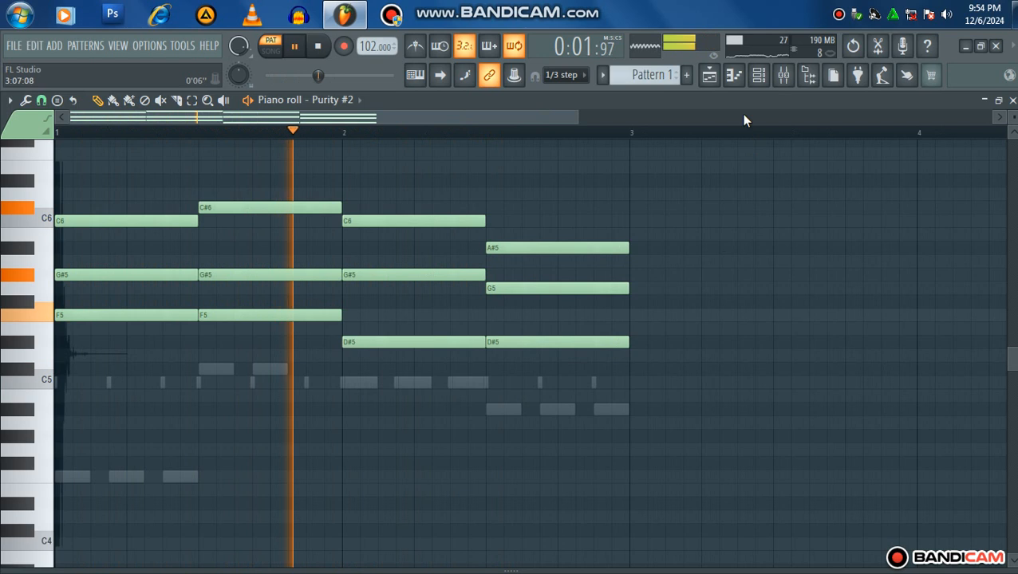
Change the second Purity channel's sound to the Metallic Pad preset from the GM Normal category.
{"action": "left_click", "coordinate": [758, 75]}
{"action": "left_click", "coordinate": [306, 360]}
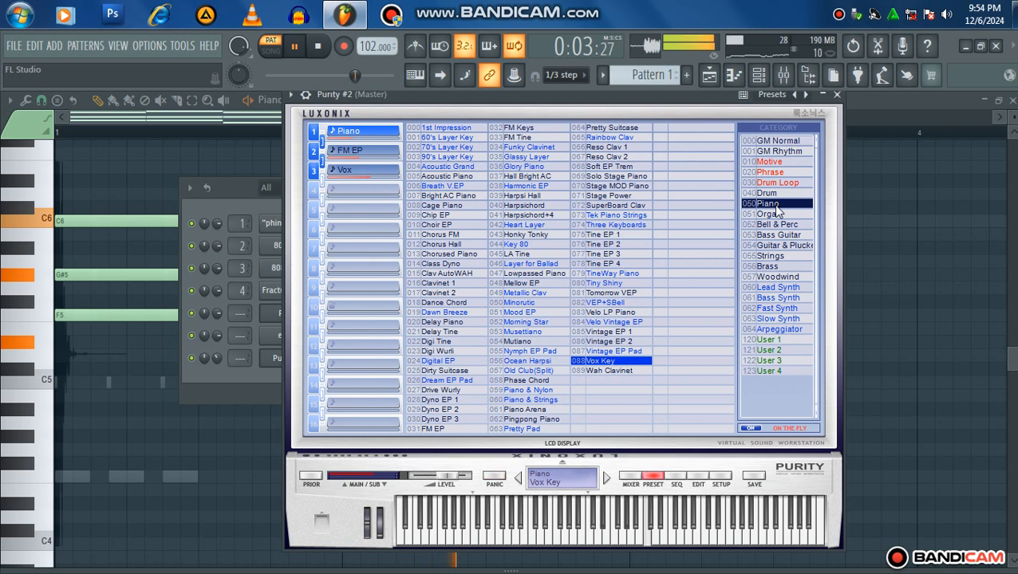
{"action": "left_click", "coordinate": [783, 153]}
{"action": "left_click", "coordinate": [779, 141]}
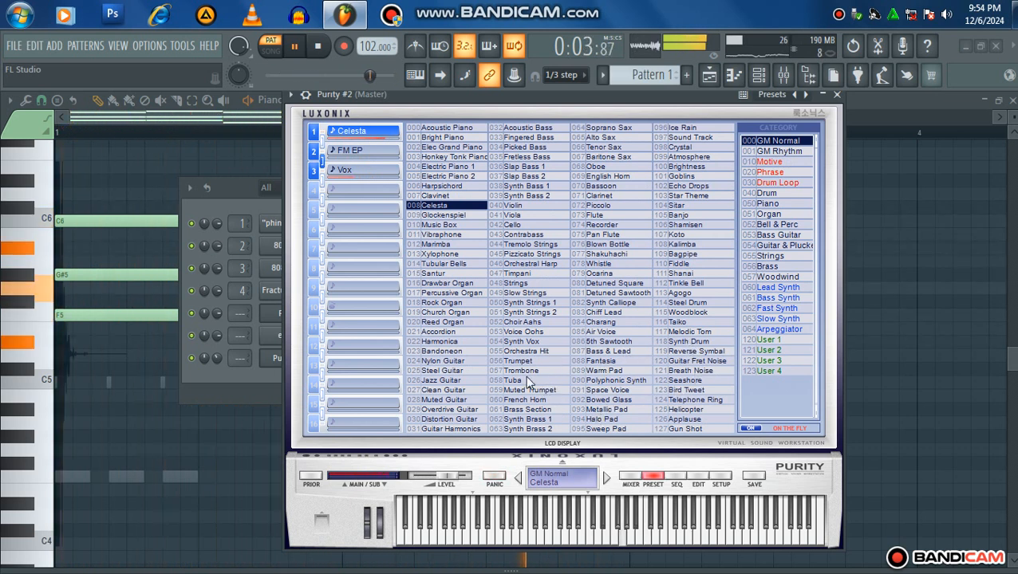
{"action": "left_click", "coordinate": [527, 409]}
{"action": "left_click", "coordinate": [608, 409]}
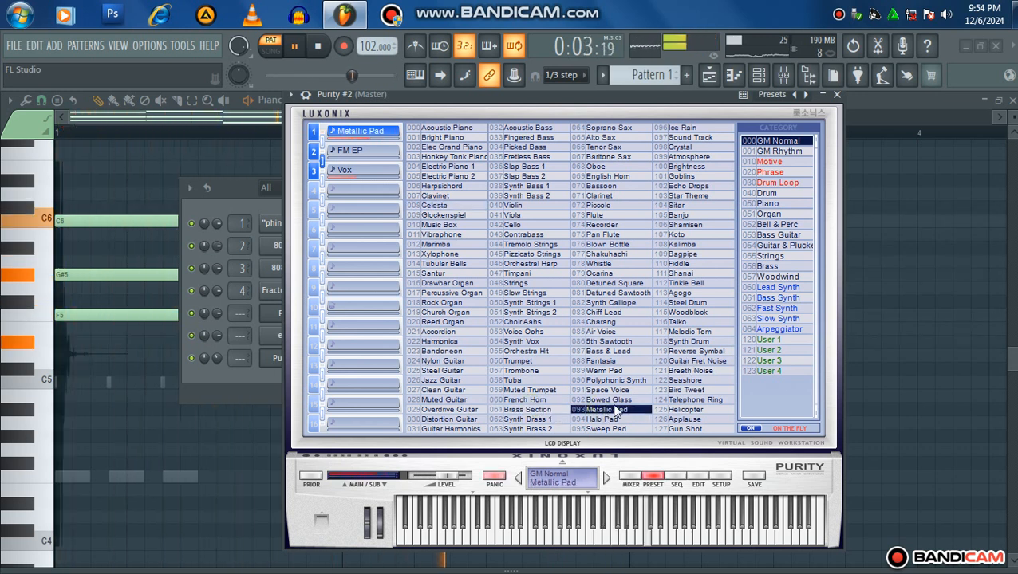
{"action": "left_click", "coordinate": [836, 95]}
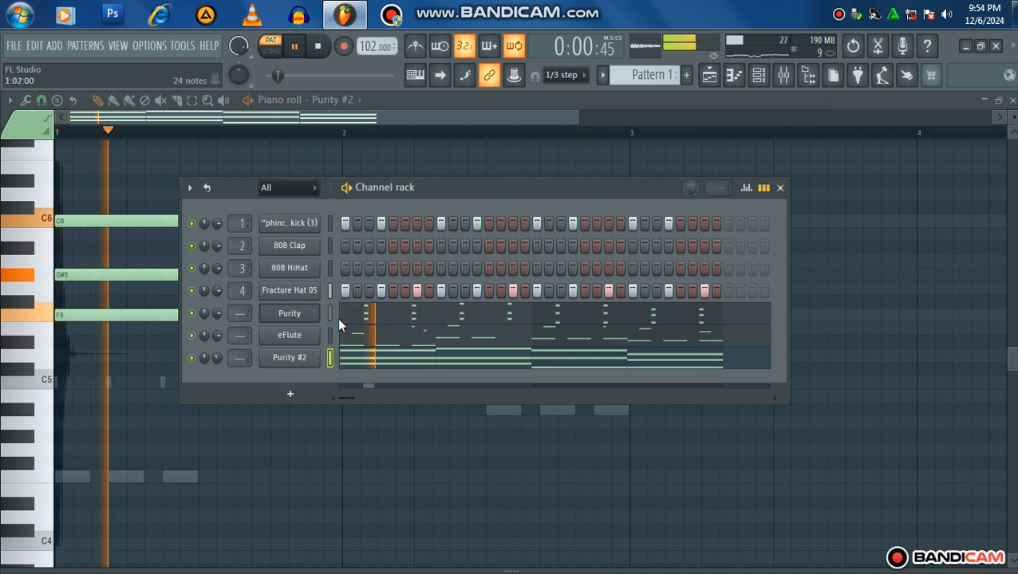
Add a third Purity channel, audition presets and load Oct Rezdly from the Fast Synth category.
{"action": "left_click", "coordinate": [289, 395]}
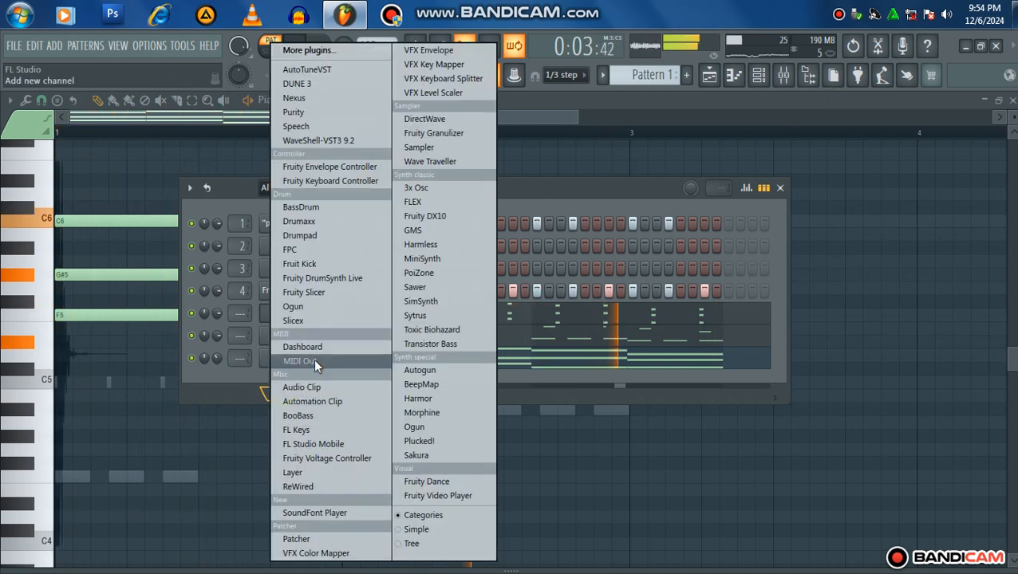
{"action": "left_click", "coordinate": [340, 115]}
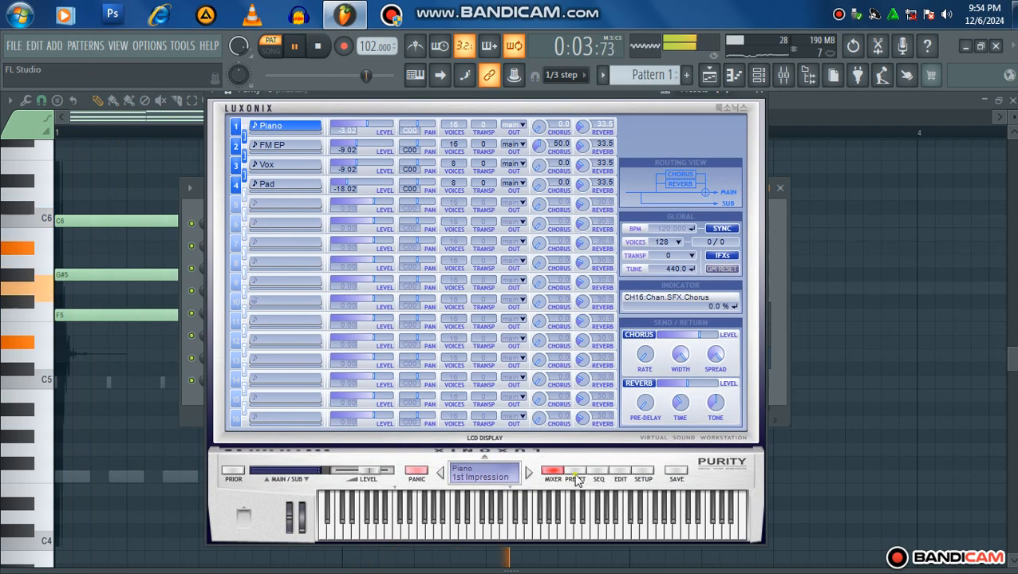
{"action": "left_click", "coordinate": [576, 479]}
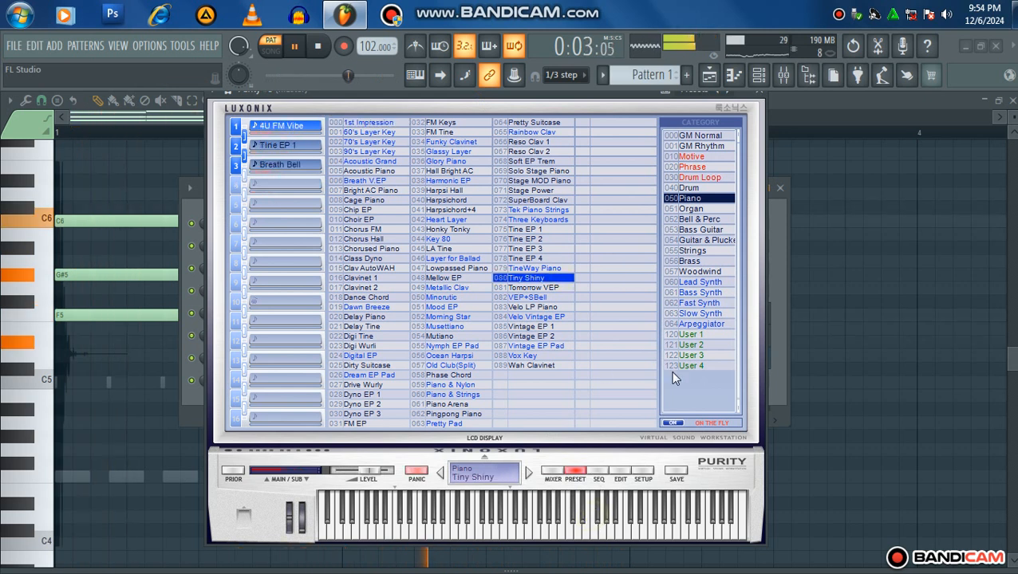
{"action": "left_click", "coordinate": [692, 303]}
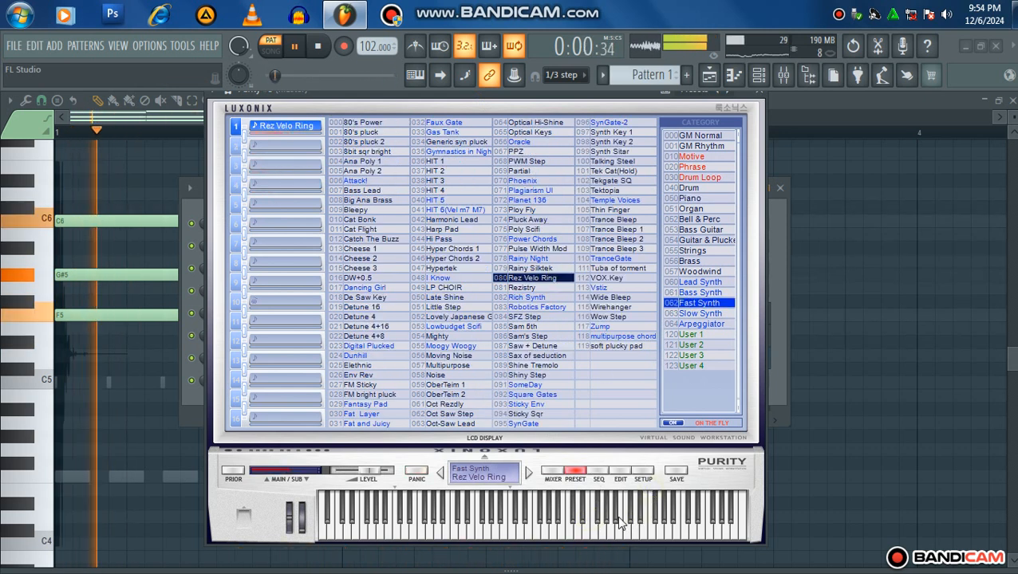
{"action": "left_click", "coordinate": [526, 395]}
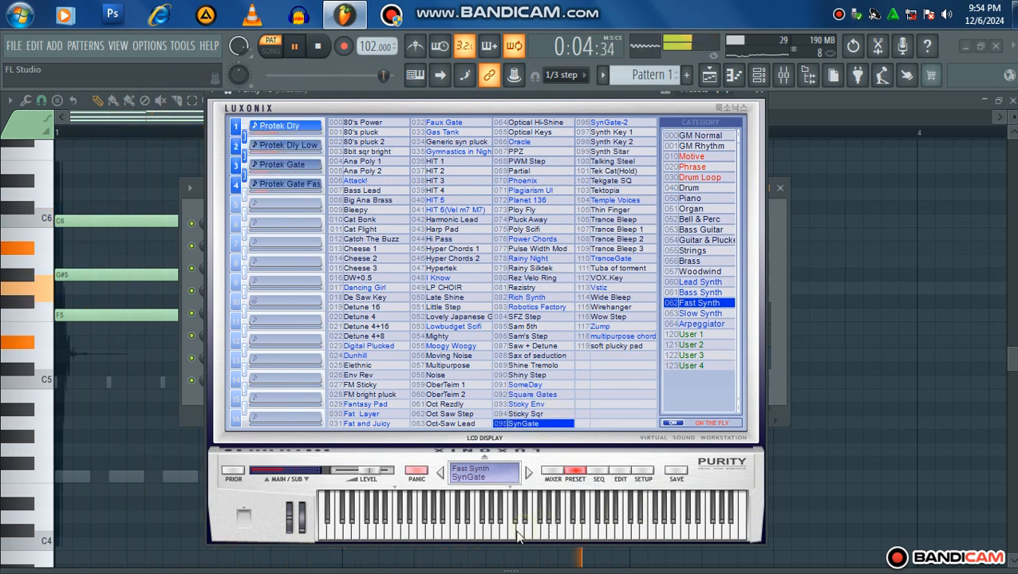
{"action": "left_click", "coordinate": [465, 424]}
{"action": "left_click", "coordinate": [501, 530]}
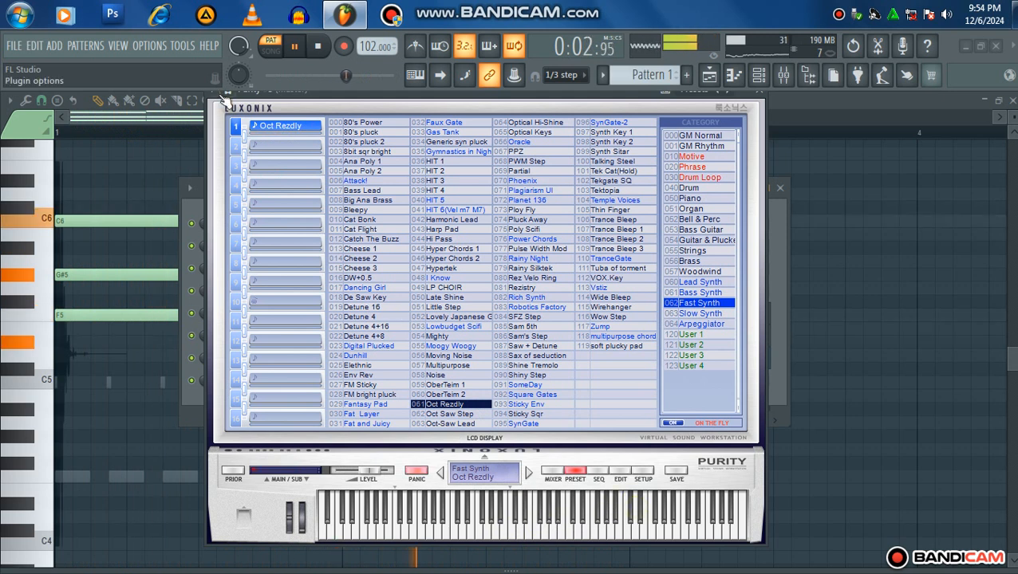
Place a single-step C6 note on step 6 of bar 1 in the third Purity channel's piano roll, checking it in playback.
{"action": "left_click", "coordinate": [218, 95]}
{"action": "left_click", "coordinate": [223, 105]}
{"action": "key", "text": "space"}
{"action": "left_click_drag", "start_coordinate": [172, 209], "coordinate": [136, 224]}
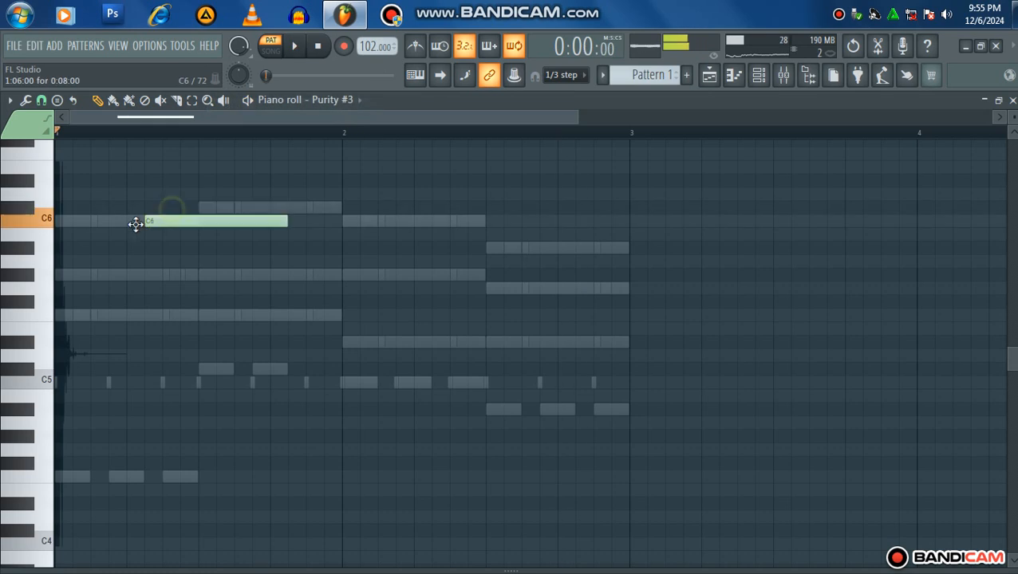
{"action": "key", "text": "space"}
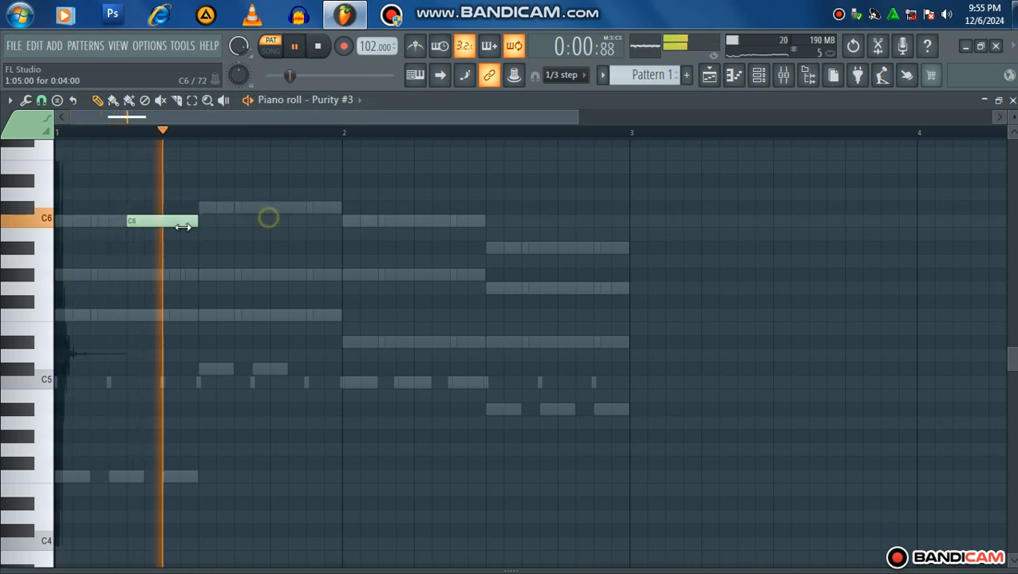
{"action": "left_click_drag", "start_coordinate": [268, 220], "coordinate": [139, 221]}
{"action": "left_click", "coordinate": [163, 206]}
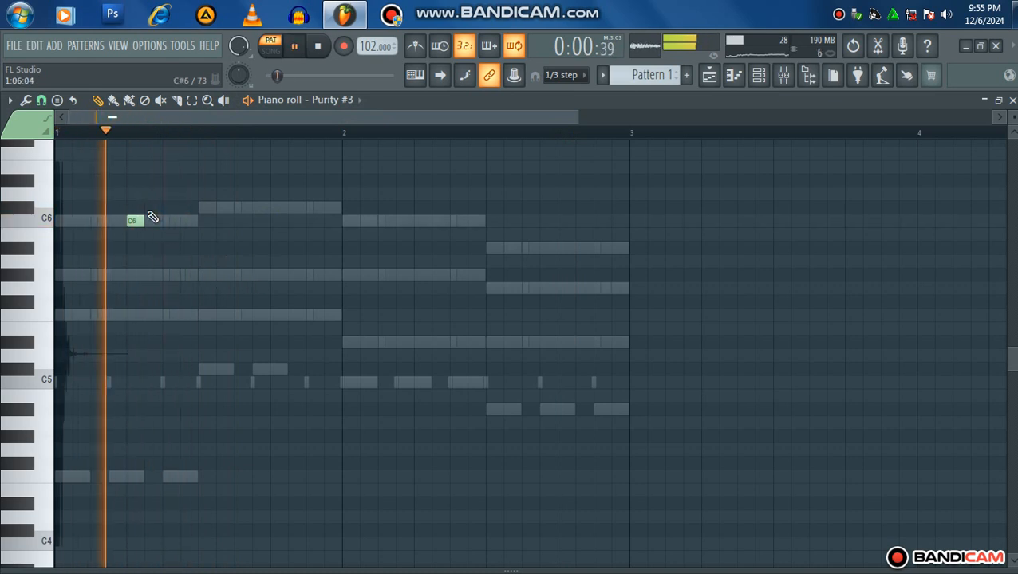
{"action": "left_click_drag", "start_coordinate": [136, 222], "coordinate": [153, 221]}
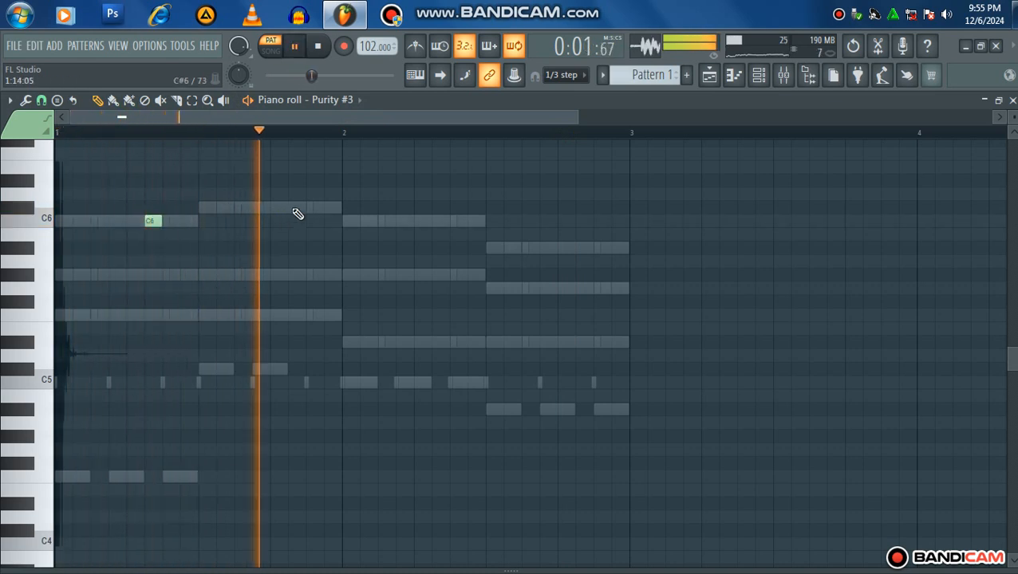
Add single-step notes of C#6 on step 14 of bar 1, C6 on step 6 and A#5 on step 14 of bar 2.
{"action": "left_click", "coordinate": [303, 208]}
{"action": "left_click_drag", "start_coordinate": [298, 208], "coordinate": [286, 208]}
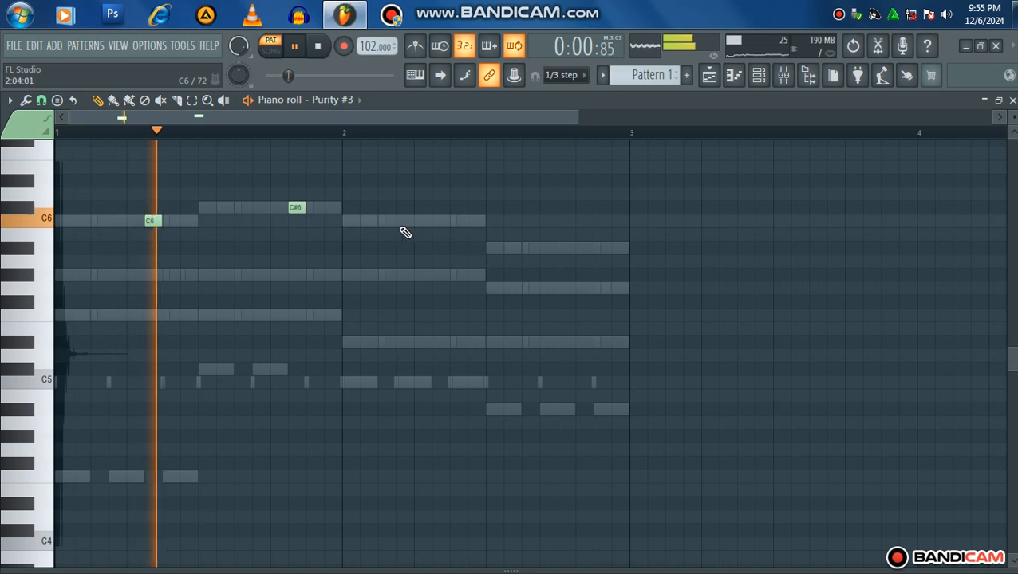
{"action": "left_click", "coordinate": [437, 221]}
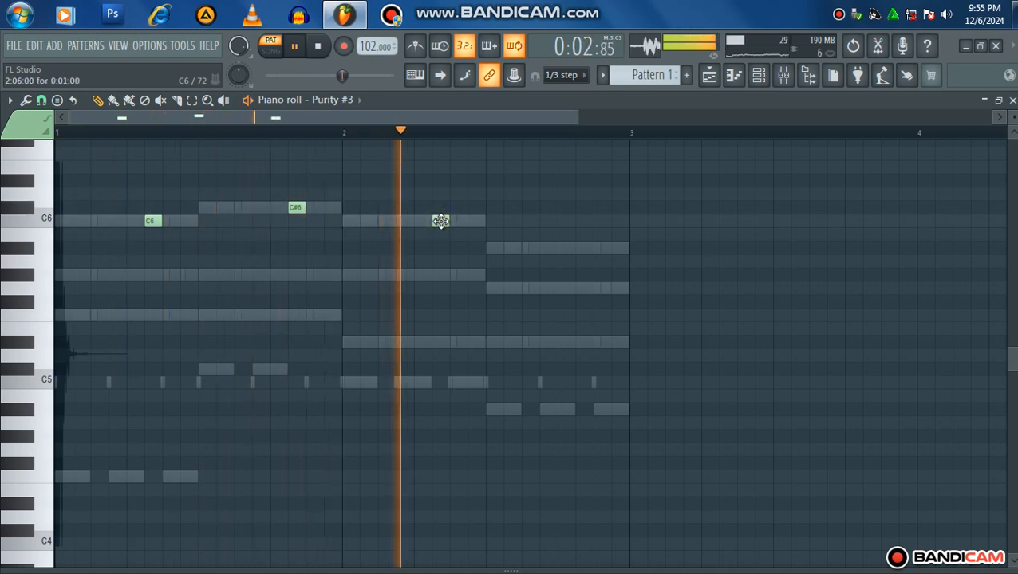
{"action": "left_click", "coordinate": [598, 248]}
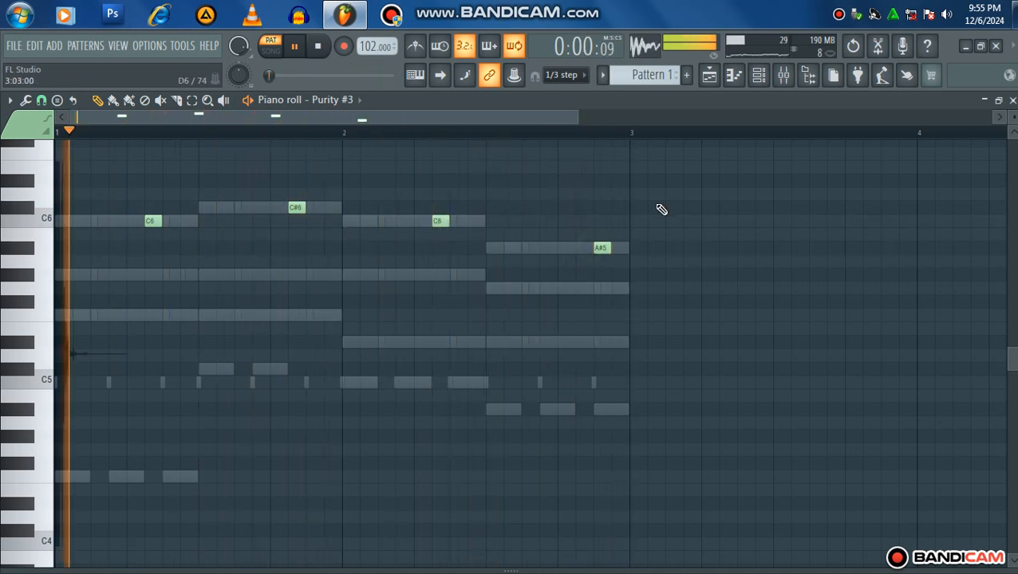
{"action": "left_click_drag", "start_coordinate": [599, 248], "coordinate": [582, 248]}
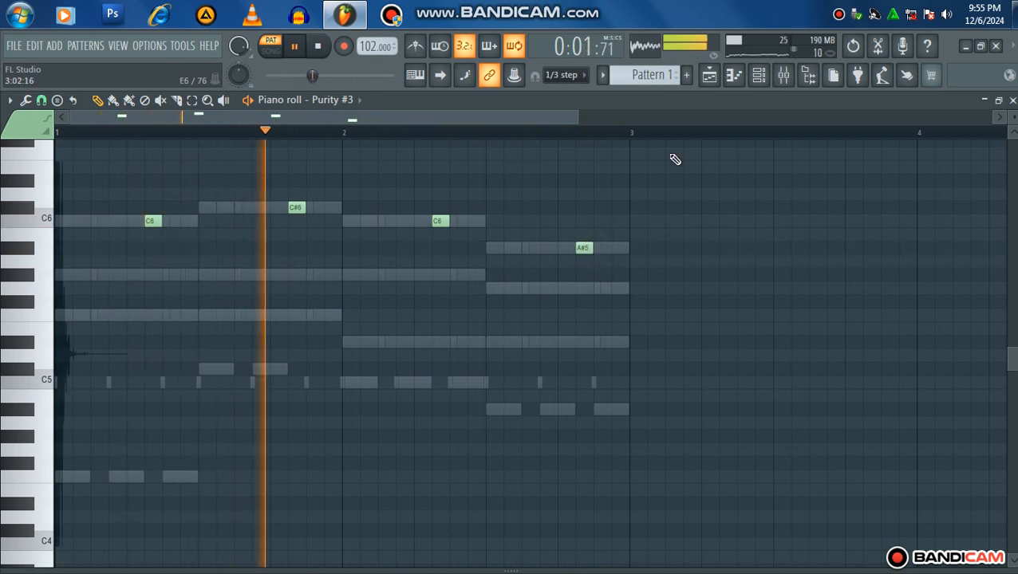
Lower the third Purity channel's volume and add a GMS synthesizer channel with its default Agressive TE program.
{"action": "left_click", "coordinate": [758, 75]}
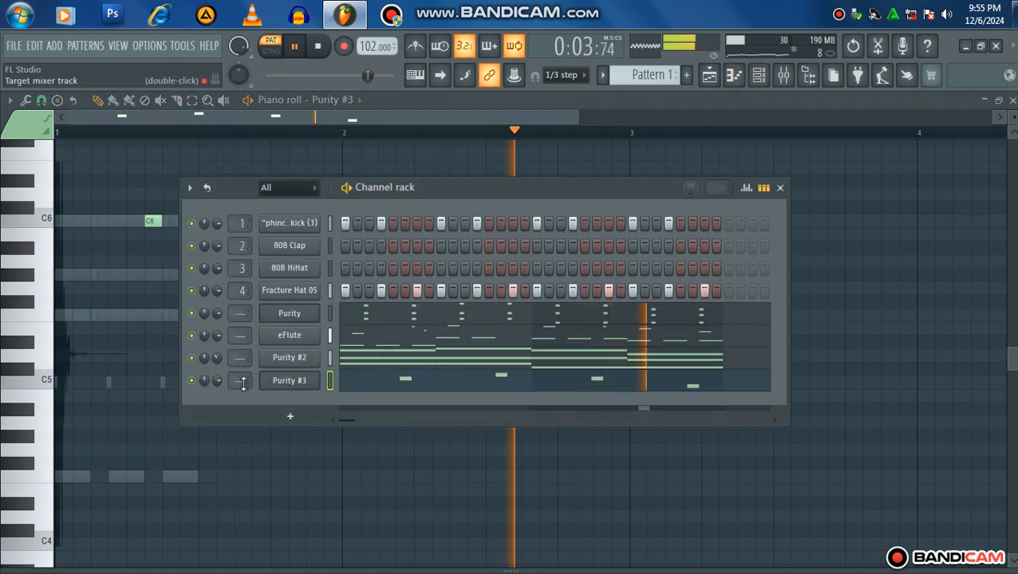
{"action": "left_click_drag", "start_coordinate": [218, 381], "coordinate": [218, 412]}
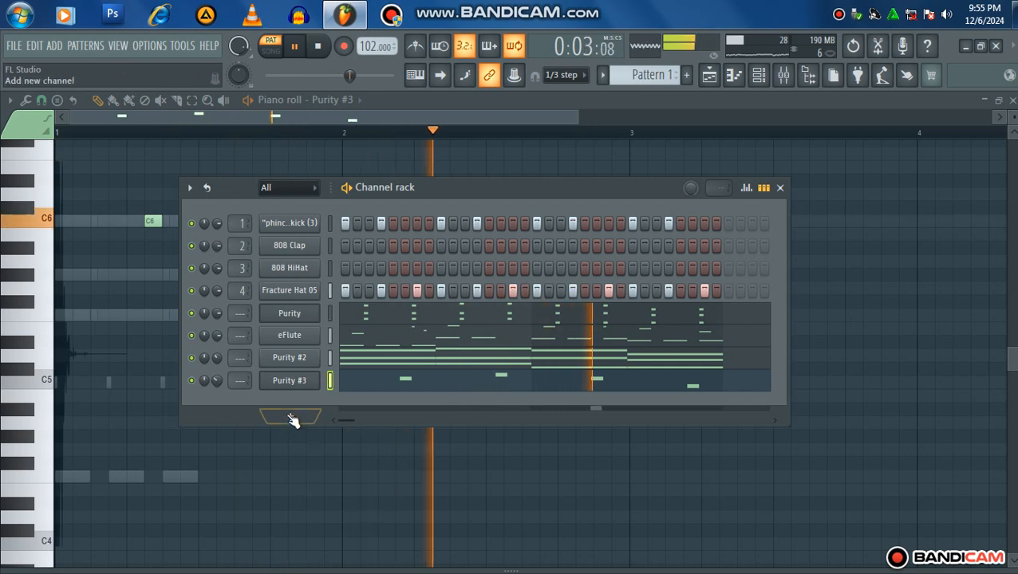
{"action": "left_click", "coordinate": [291, 416]}
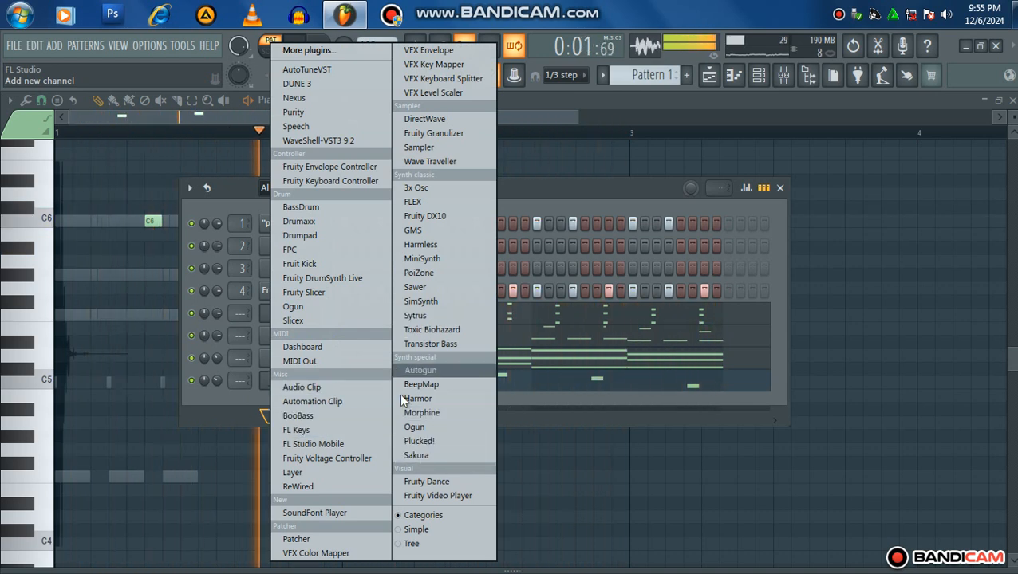
{"action": "left_click", "coordinate": [439, 231]}
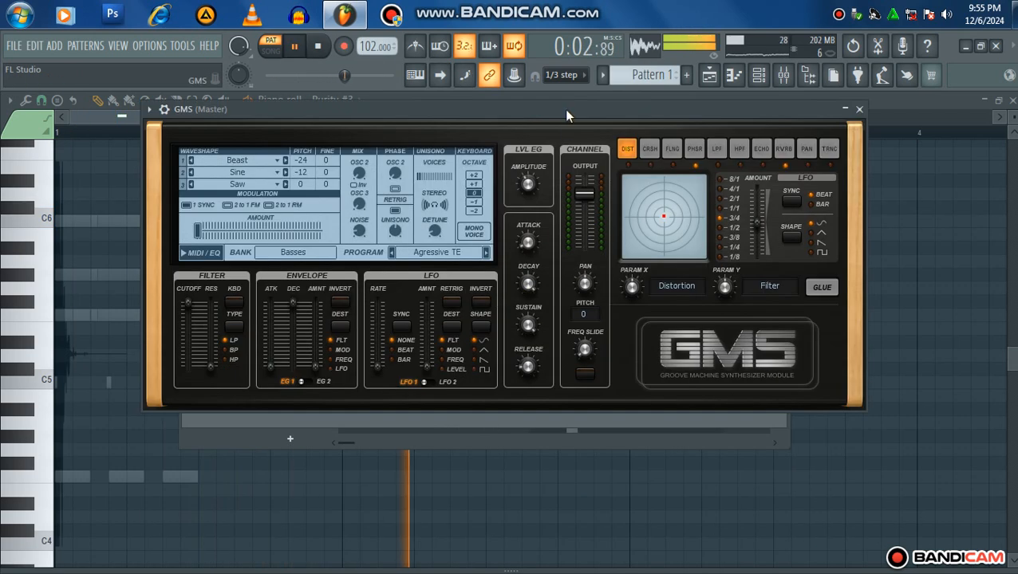
{"action": "left_click_drag", "start_coordinate": [565, 112], "coordinate": [583, 193]}
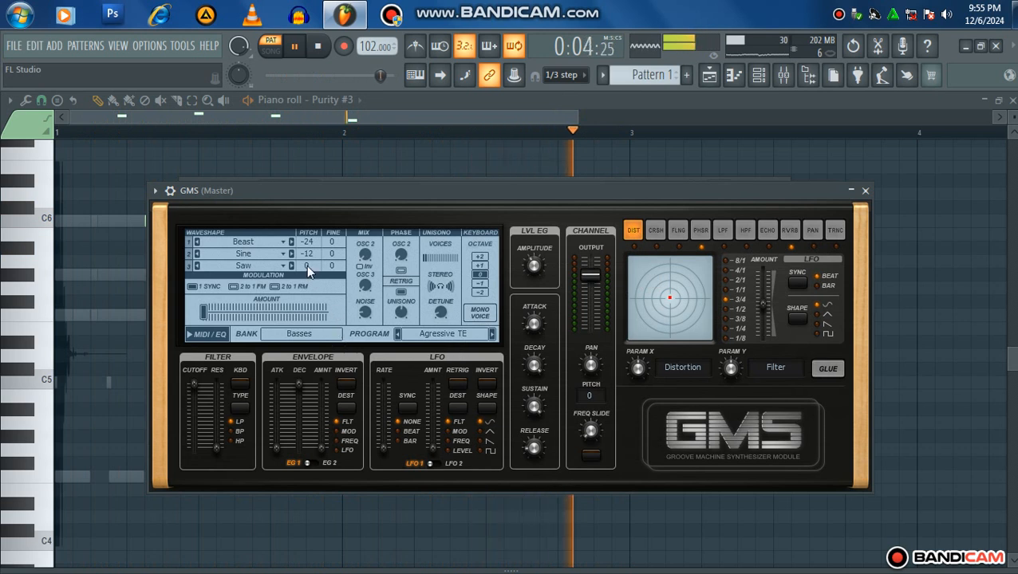
Place a single-step F5 note on step 2 of bar 1 in the GMS piano roll and play the pattern.
{"action": "left_click", "coordinate": [157, 192]}
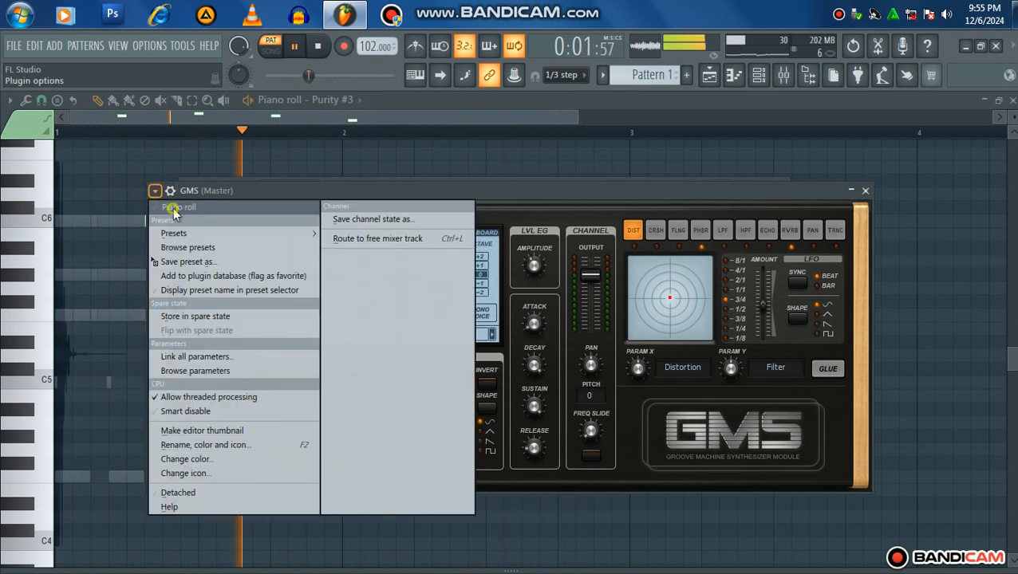
{"action": "left_click", "coordinate": [176, 209]}
{"action": "key", "text": "space"}
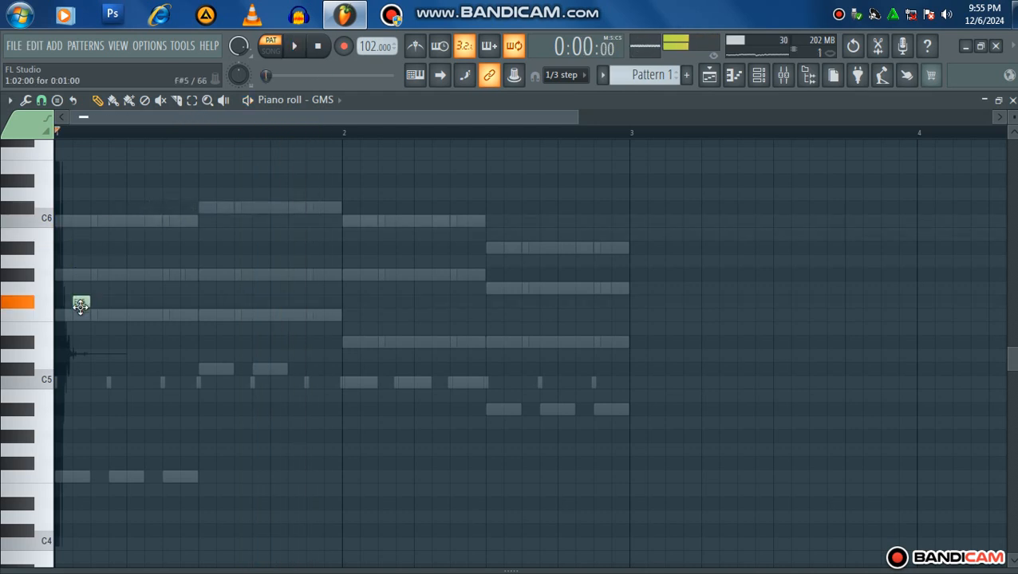
{"action": "key", "text": "space"}
{"action": "key", "text": "space"}
{"action": "key", "text": "space"}
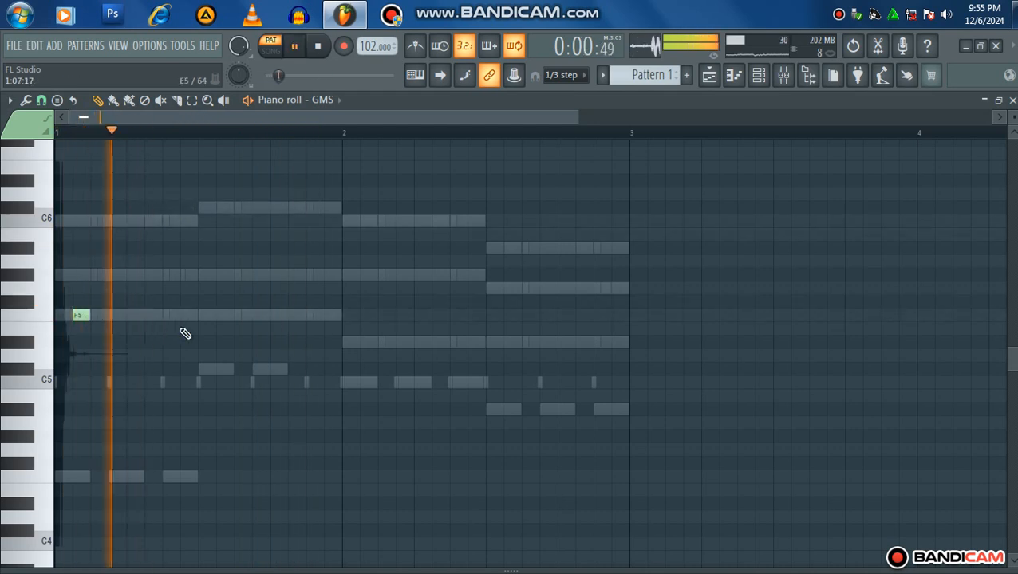
Add single-step GMS notes of F5 on step 10 of bar 1, D#5 on step 2 and A#5 on step 10 of bar 2.
{"action": "left_click", "coordinate": [223, 316]}
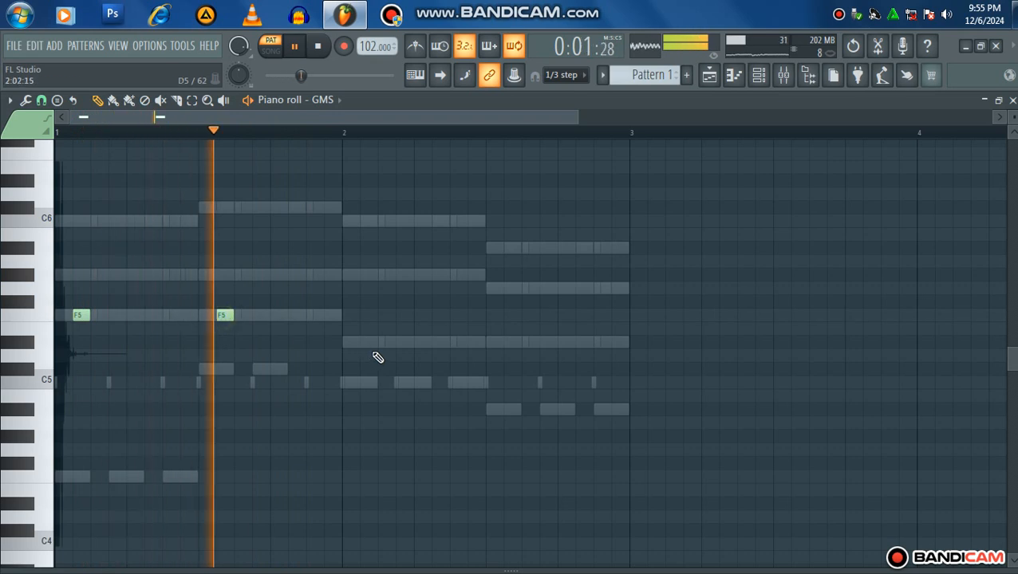
{"action": "left_click", "coordinate": [365, 344]}
{"action": "key", "text": "space"}
{"action": "key", "text": "space"}
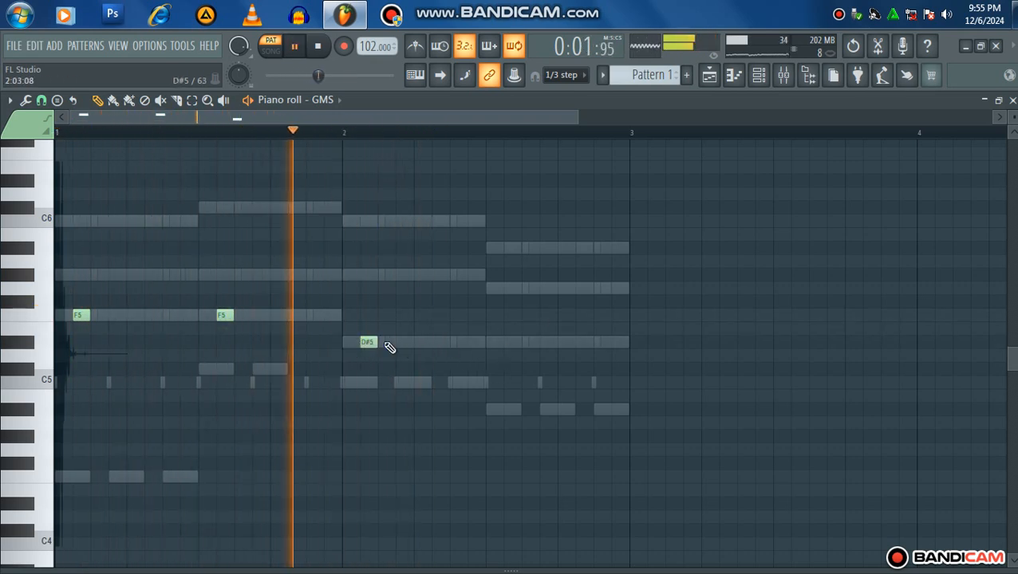
{"action": "left_click", "coordinate": [511, 248]}
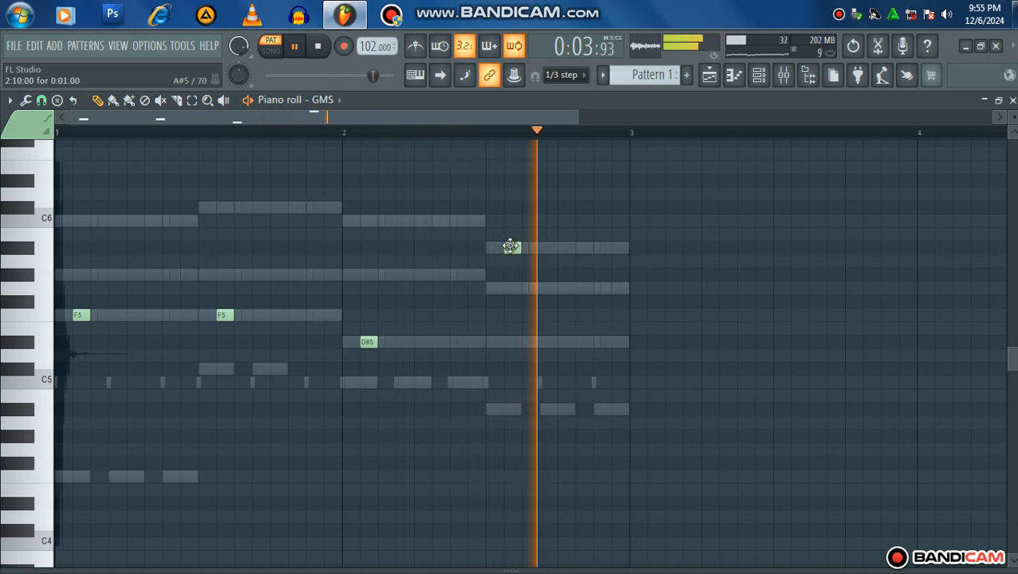
Find the KASBSCS017 percussion sample in the sample library and load it in place of the 808 Clap channel's sound.
{"action": "left_click", "coordinate": [758, 75]}
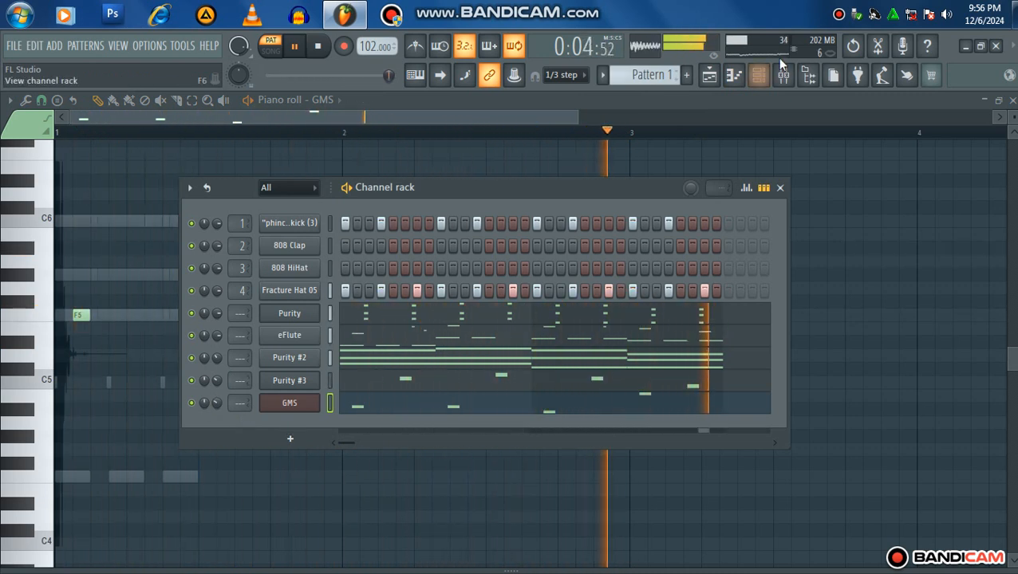
{"action": "left_click", "coordinate": [798, 77]}
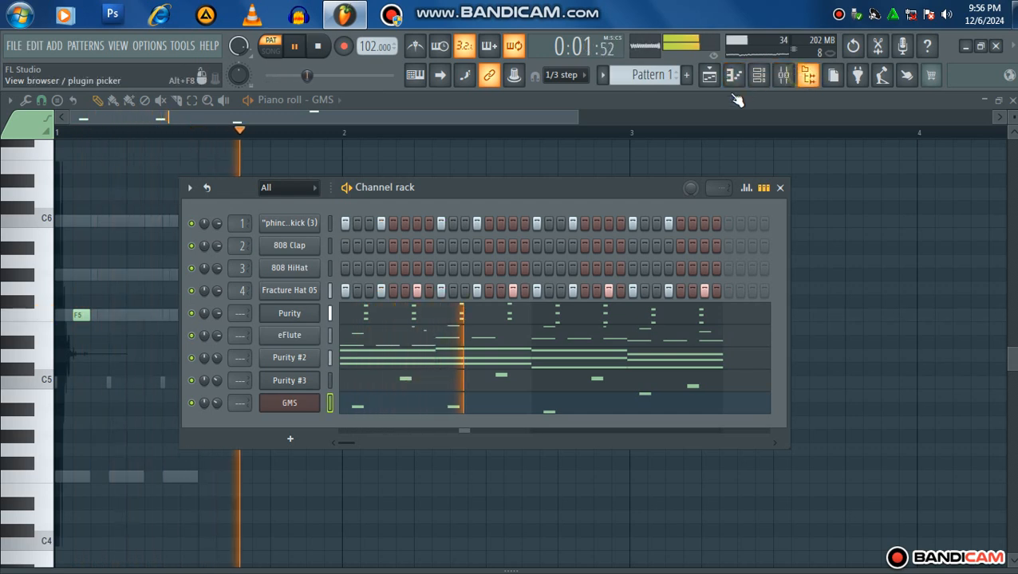
{"action": "scroll", "coordinate": [76, 263], "scroll_direction": "down", "scroll_amount": 10}
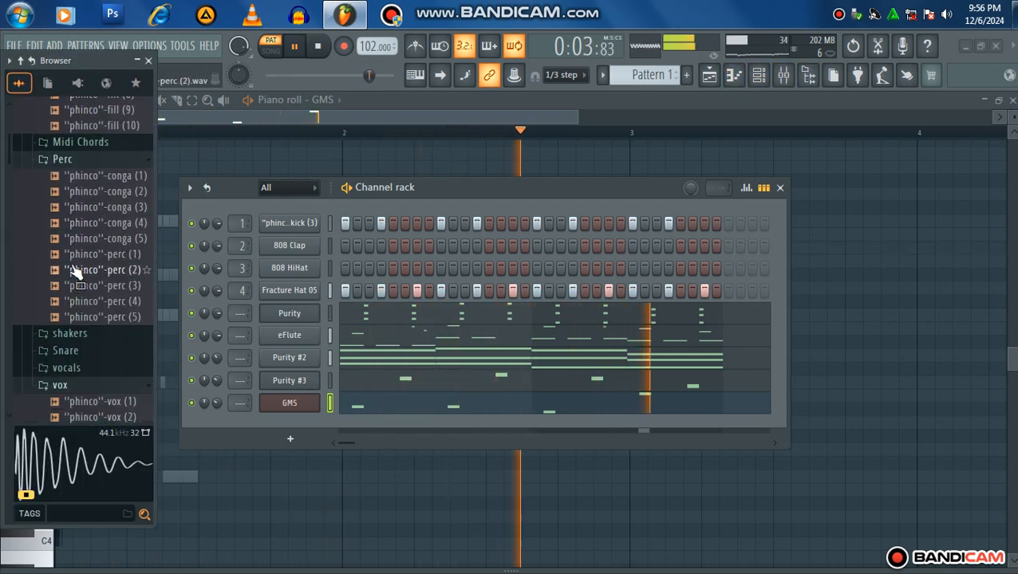
{"action": "scroll", "coordinate": [72, 275], "scroll_direction": "down", "scroll_amount": 20}
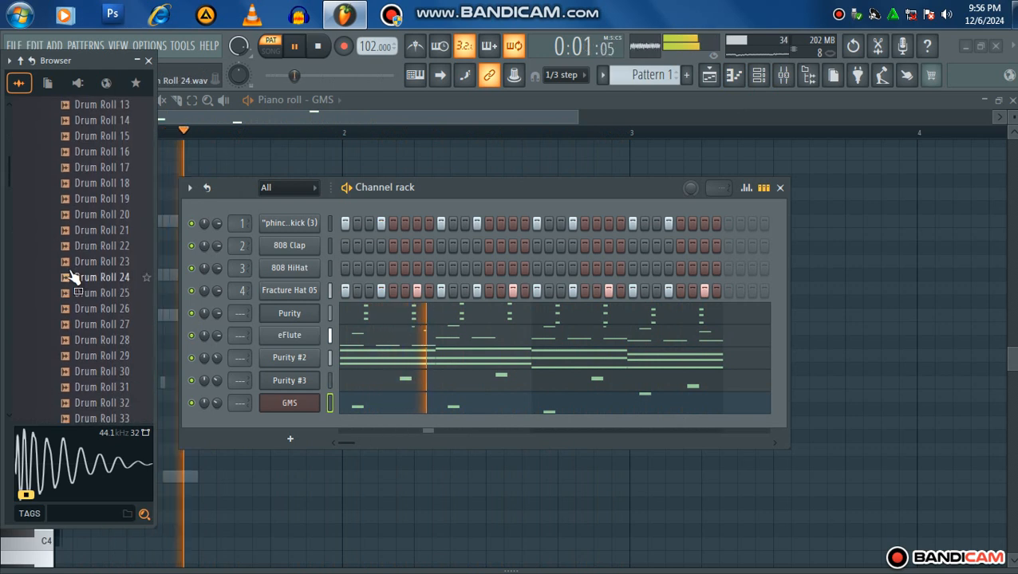
{"action": "scroll", "coordinate": [71, 275], "scroll_direction": "down", "scroll_amount": 20}
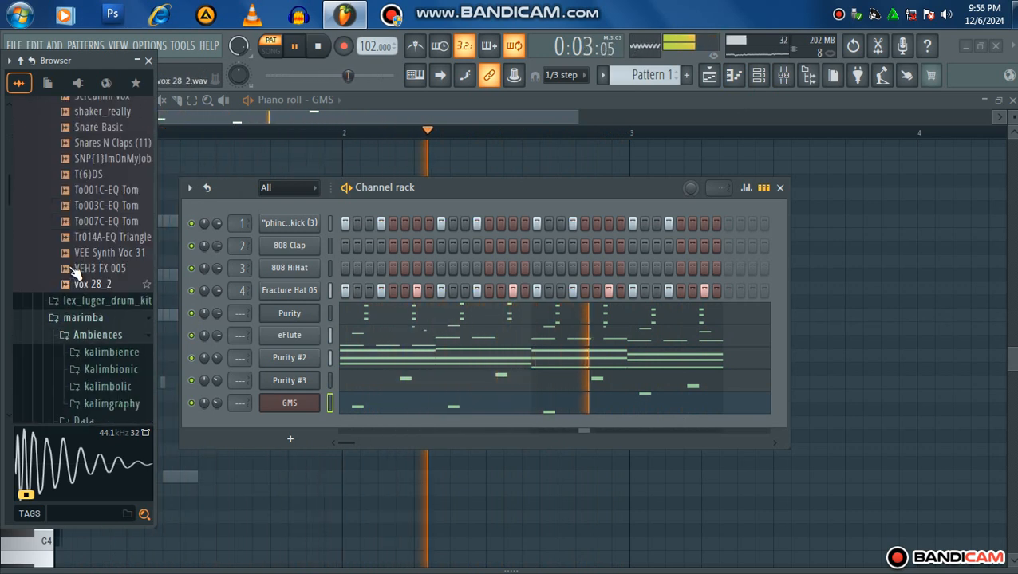
{"action": "left_click", "coordinate": [82, 294]}
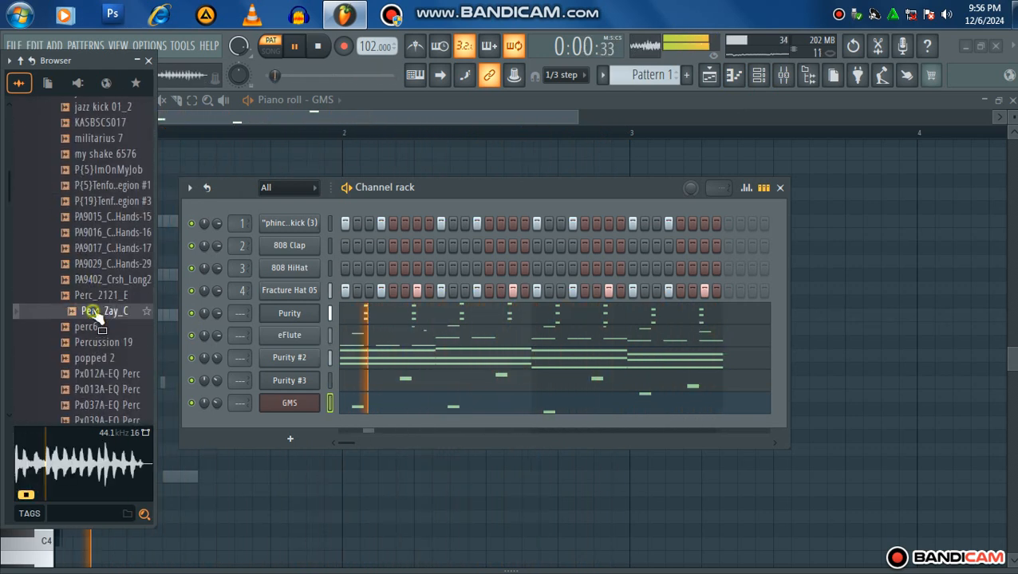
{"action": "left_click", "coordinate": [98, 278]}
{"action": "scroll", "coordinate": [100, 283], "scroll_direction": "down", "scroll_amount": 4}
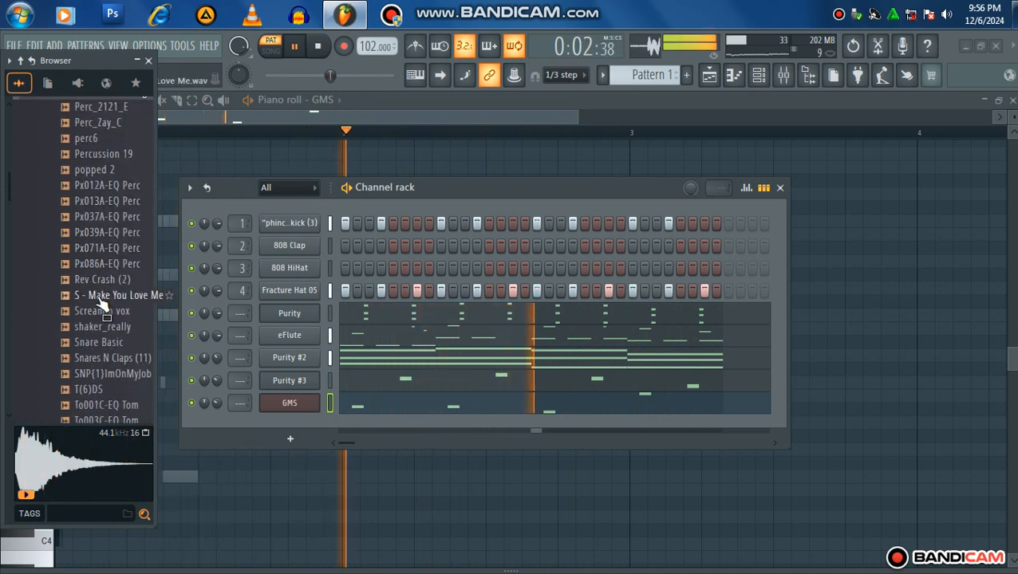
{"action": "scroll", "coordinate": [102, 307], "scroll_direction": "down", "scroll_amount": 3}
{"action": "scroll", "coordinate": [108, 256], "scroll_direction": "up", "scroll_amount": 5}
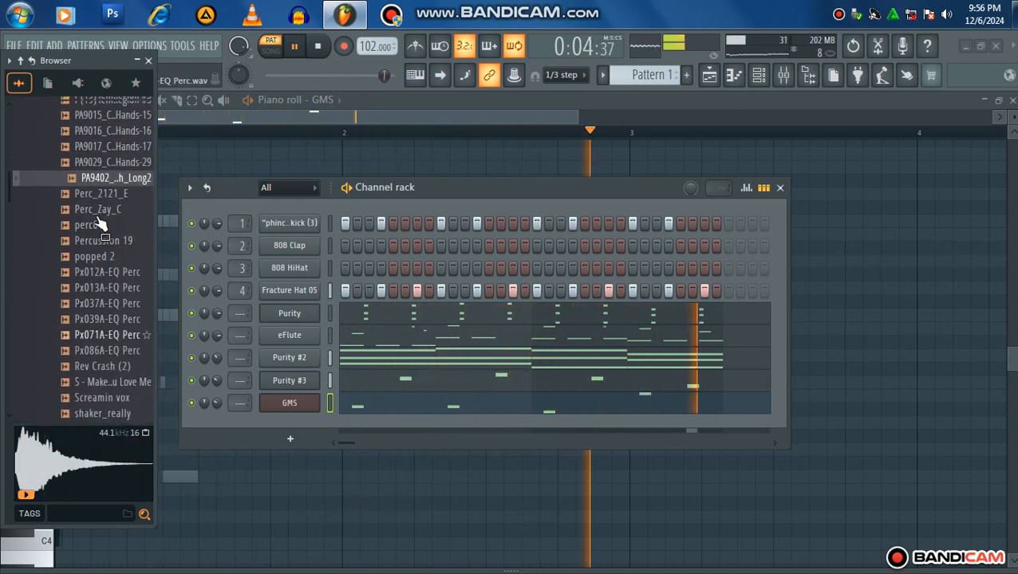
{"action": "scroll", "coordinate": [102, 291], "scroll_direction": "up", "scroll_amount": 6}
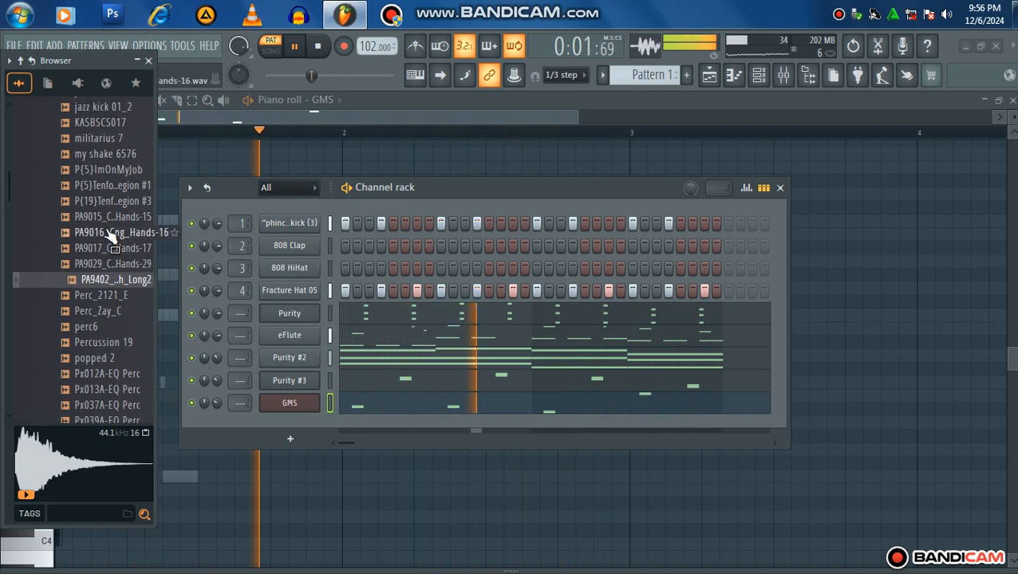
{"action": "left_click_drag", "start_coordinate": [100, 310], "coordinate": [271, 249]}
Add KASBSCS017 hits on steps 7, 15, 23 and 31.
{"action": "left_click", "coordinate": [416, 246]}
{"action": "left_click", "coordinate": [513, 245]}
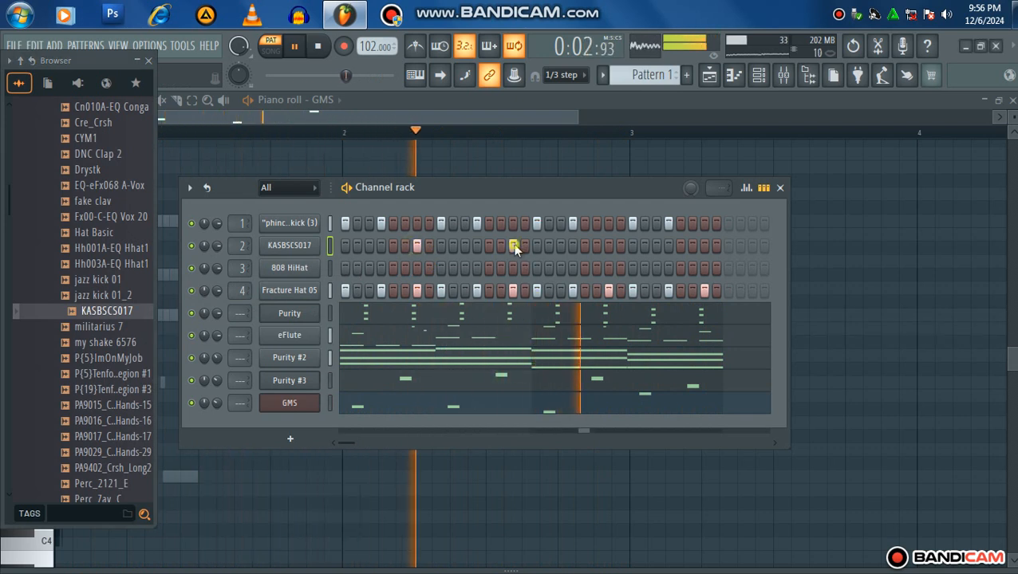
{"action": "left_click", "coordinate": [608, 246]}
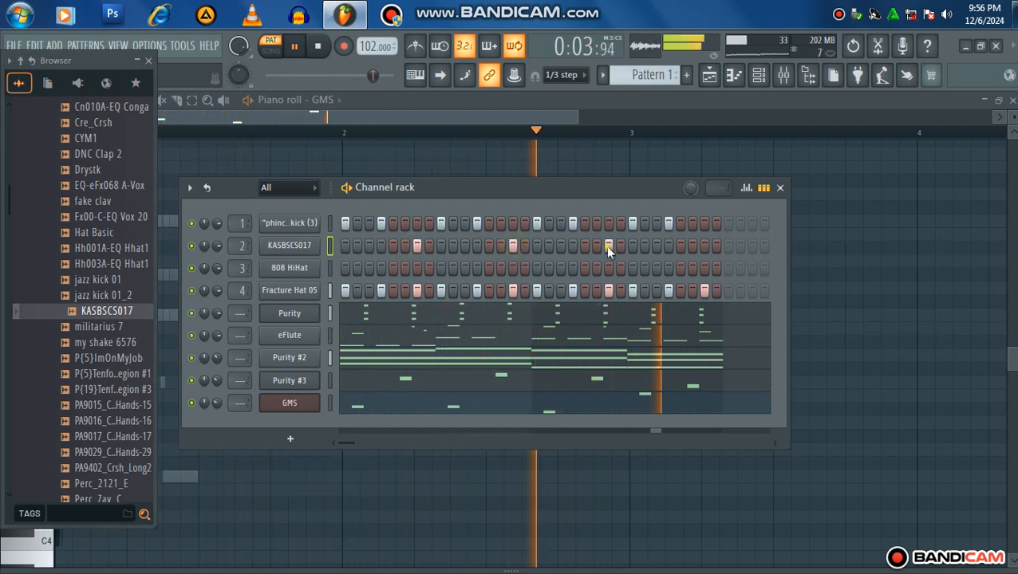
{"action": "left_click", "coordinate": [704, 246]}
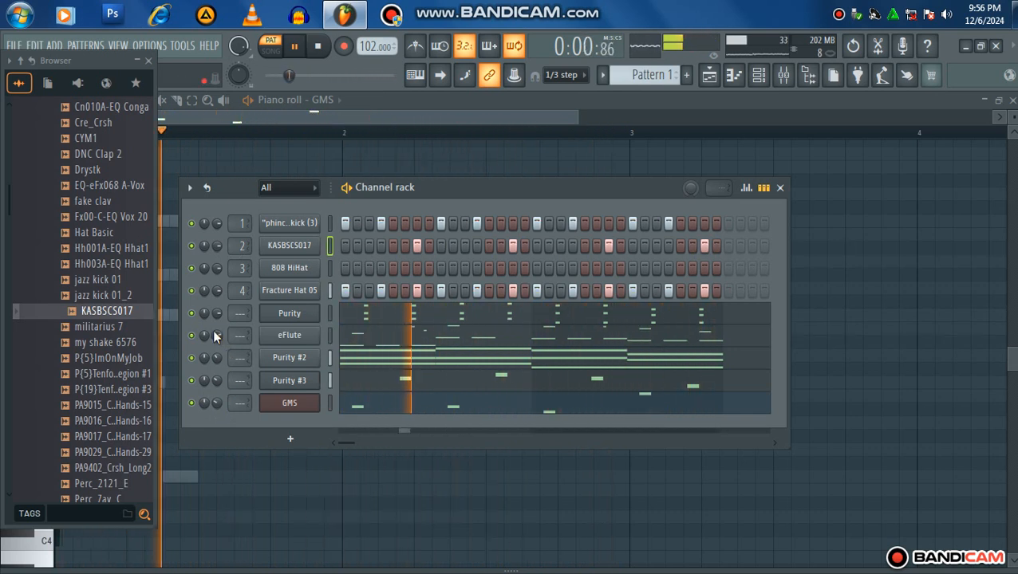
Add a fourth Purity channel and load the Rich Brass preset from the Brass category.
{"action": "left_click", "coordinate": [290, 438]}
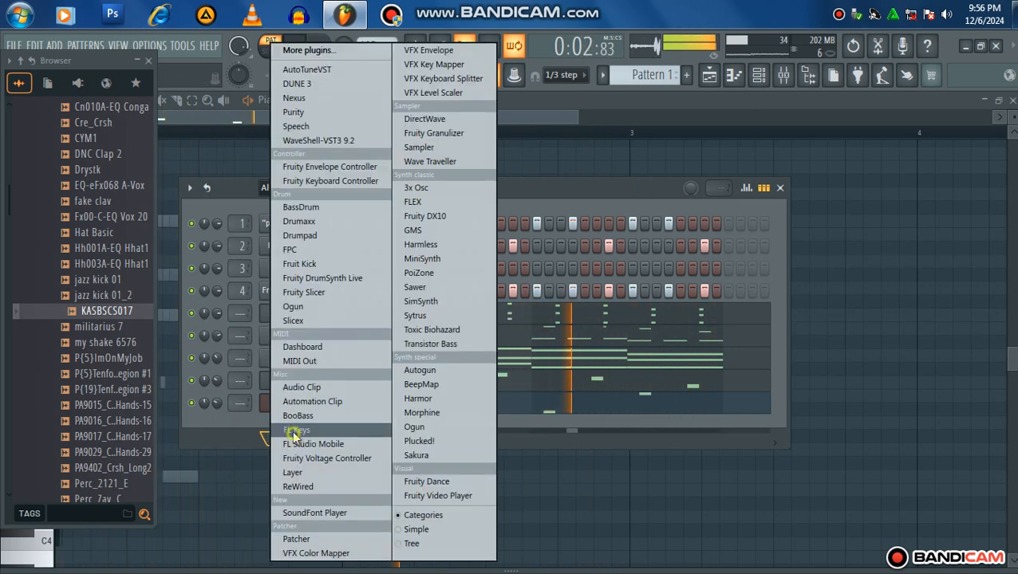
{"action": "left_click", "coordinate": [335, 112]}
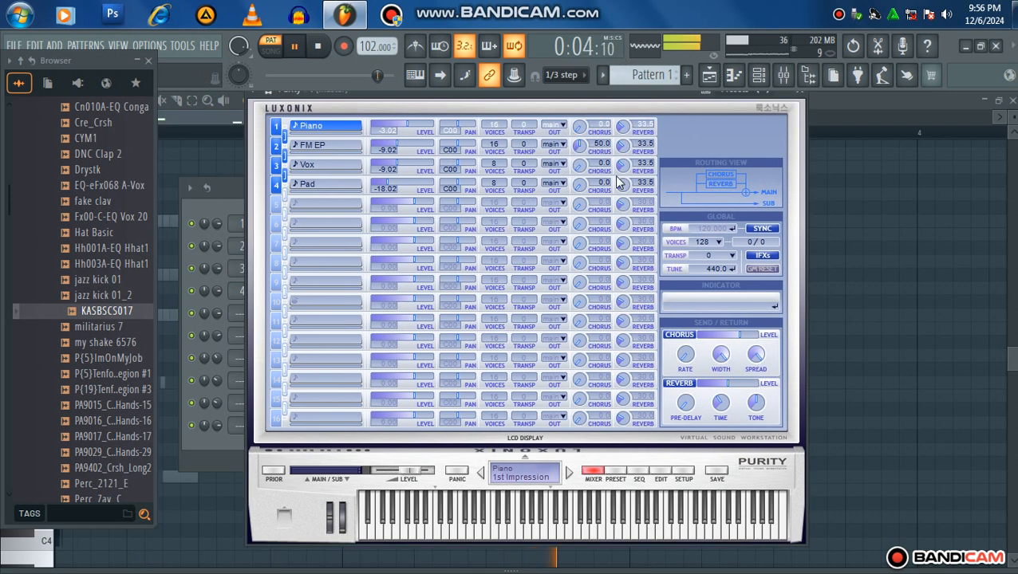
{"action": "left_click", "coordinate": [619, 475]}
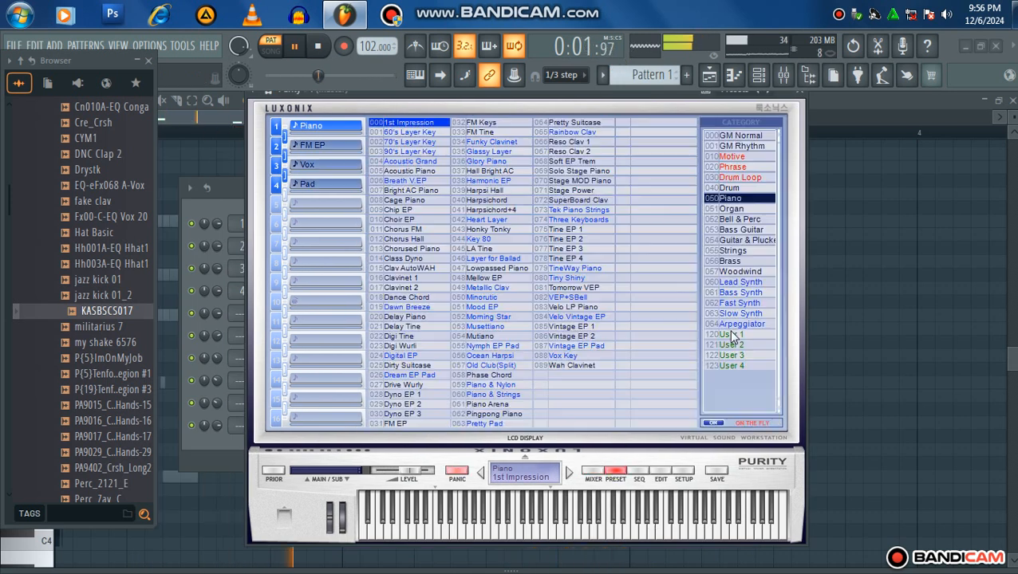
{"action": "left_click", "coordinate": [751, 261]}
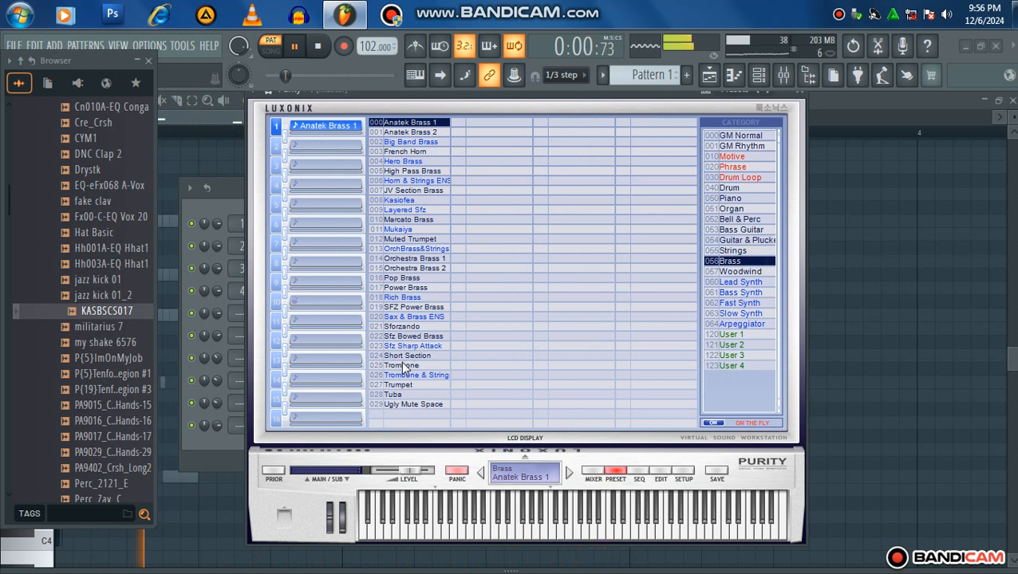
{"action": "left_click", "coordinate": [415, 298]}
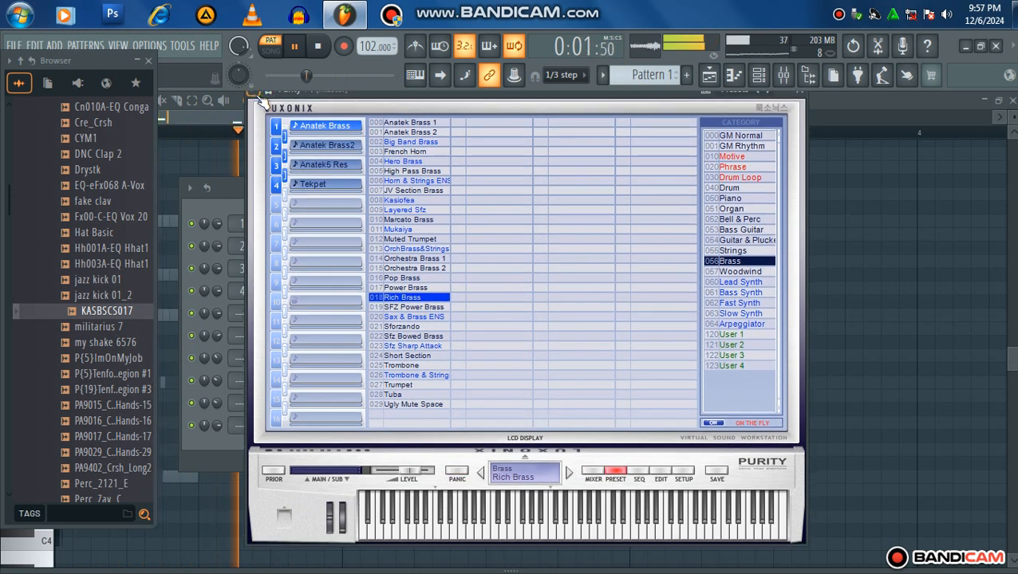
Place a two-step C6 note on step 3 of bar 1 in the Rich Brass channel's piano roll and play the pattern.
{"action": "left_click", "coordinate": [259, 103]}
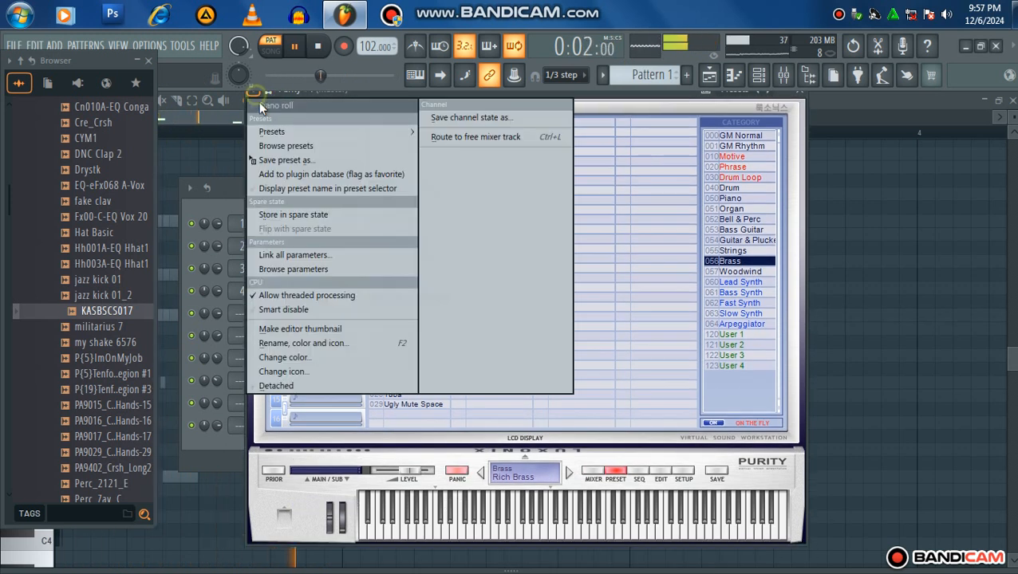
{"action": "left_click", "coordinate": [264, 105]}
{"action": "key", "text": "space"}
{"action": "key", "text": "space"}
{"action": "key", "text": "space"}
{"action": "left_click_drag", "start_coordinate": [150, 225], "coordinate": [126, 225]}
{"action": "key", "text": "space"}
{"action": "key", "text": "space"}
{"action": "key", "text": "space"}
{"action": "key", "text": "space"}
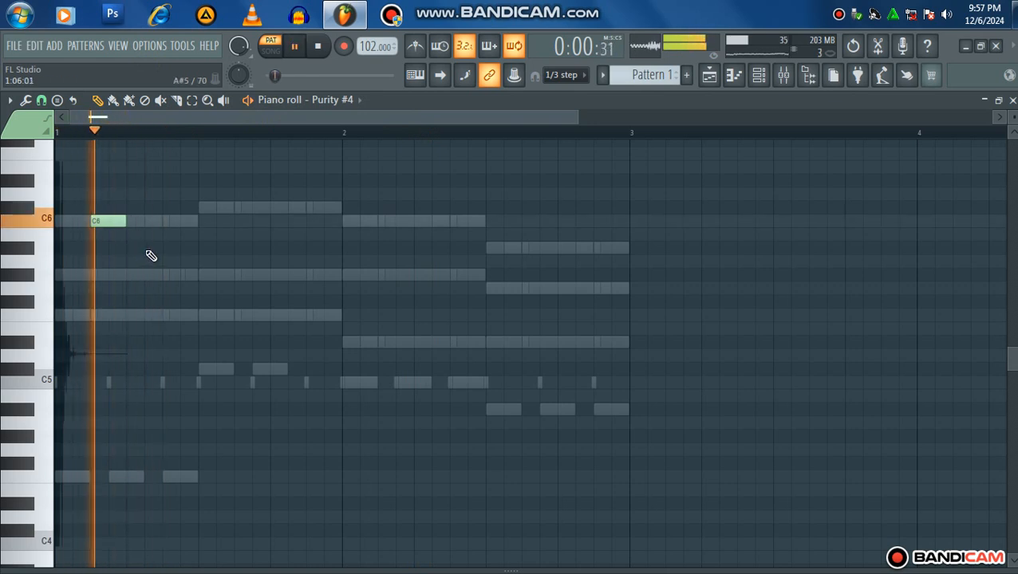
Add two-step notes of A#5 on step 6 and G#5 on step 9 of bar 1.
{"action": "left_click", "coordinate": [143, 249]}
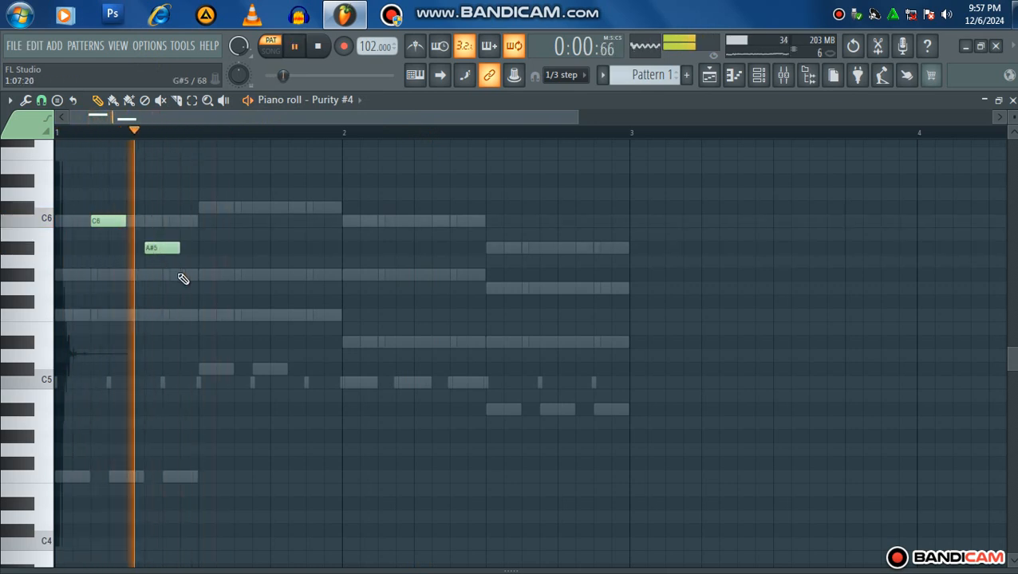
{"action": "left_click", "coordinate": [181, 276]}
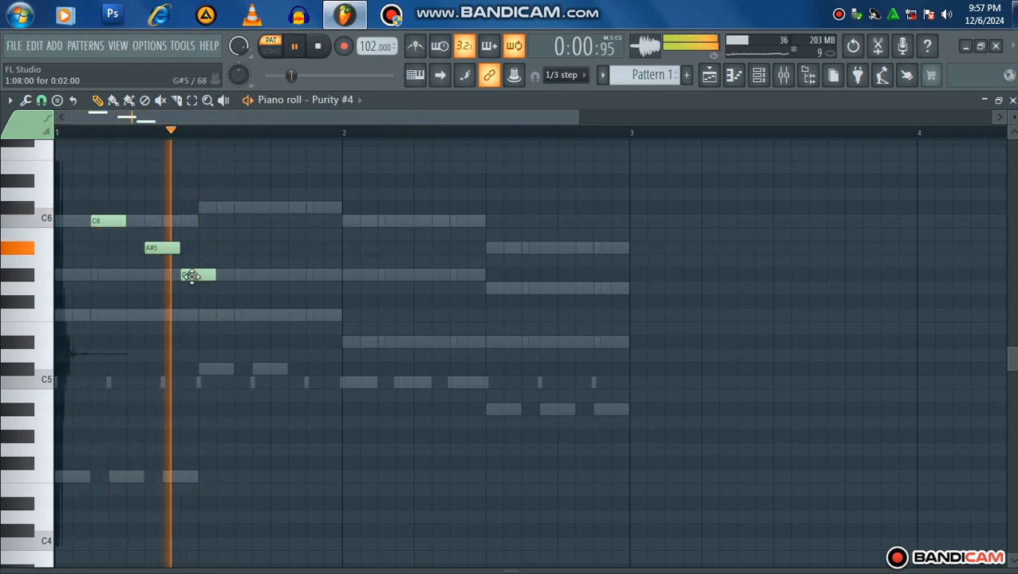
{"action": "right_click", "coordinate": [191, 277]}
{"action": "left_click_drag", "start_coordinate": [193, 275], "coordinate": [224, 277]}
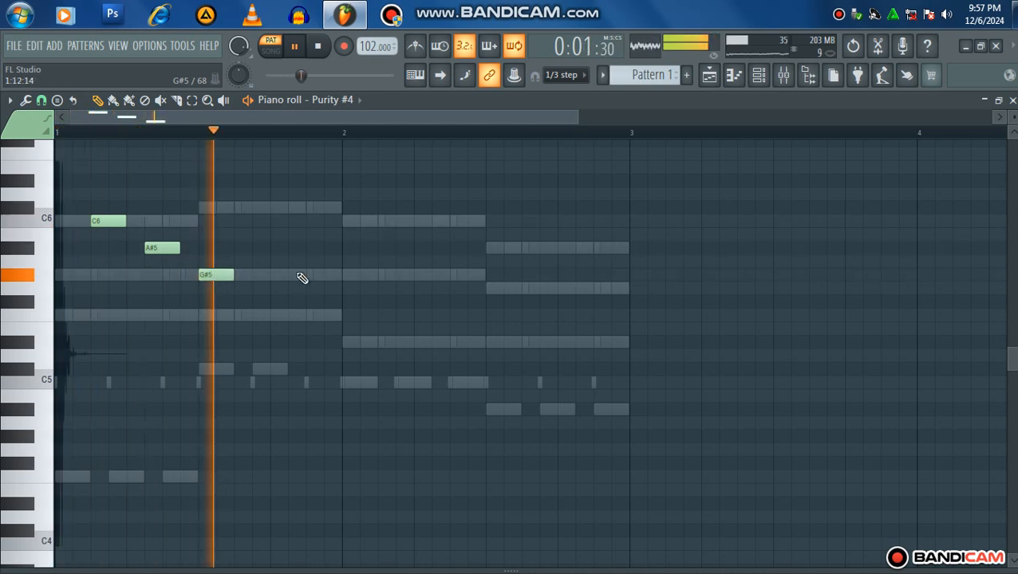
Add two-step notes of C6 on step 3, A#5 on step 6 and G5 on step 9 of bar 2.
{"action": "left_click", "coordinate": [381, 222]}
{"action": "left_click_drag", "start_coordinate": [423, 234], "coordinate": [414, 255]}
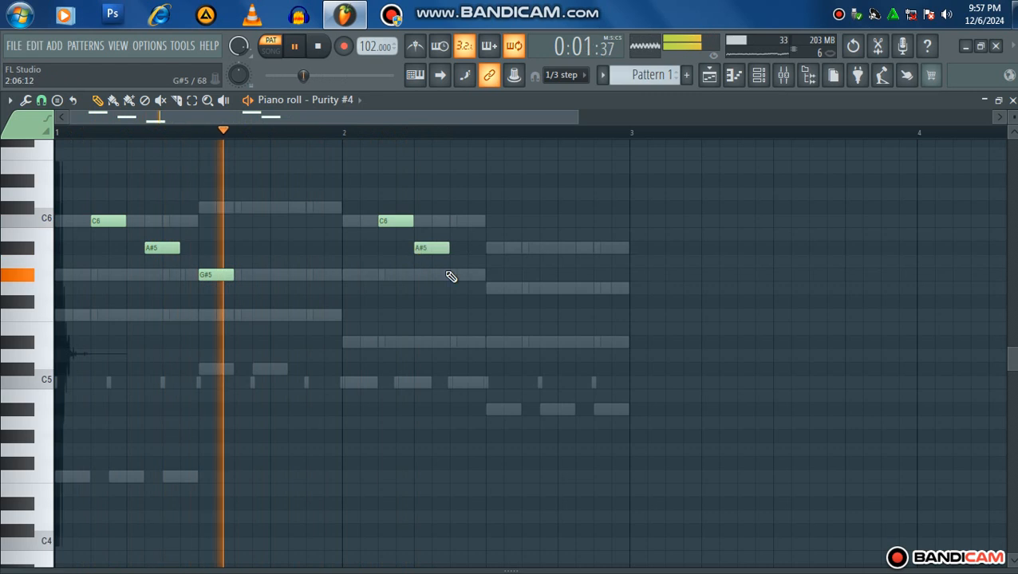
{"action": "left_click", "coordinate": [489, 286]}
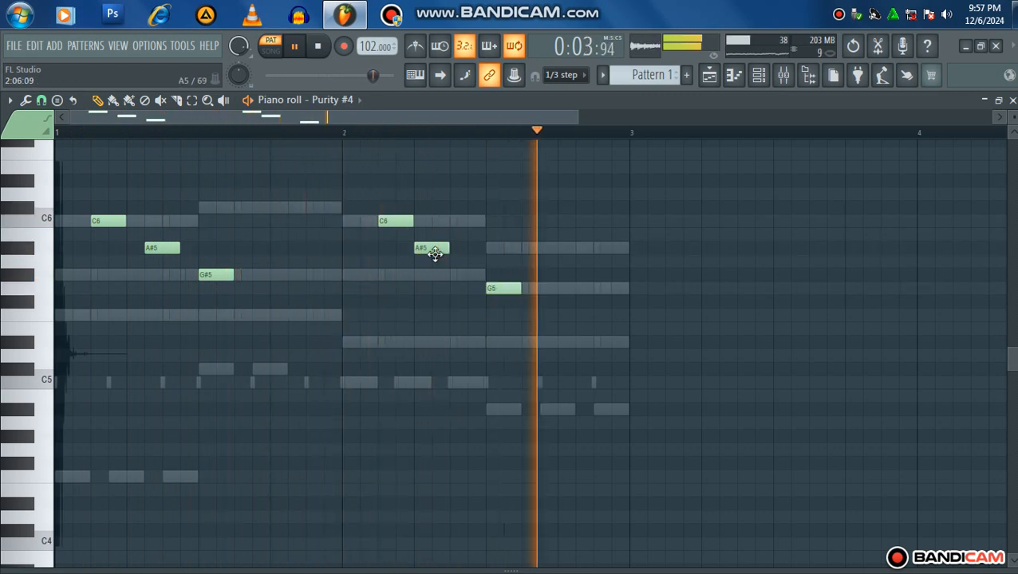
{"action": "left_click_drag", "start_coordinate": [432, 248], "coordinate": [449, 248]}
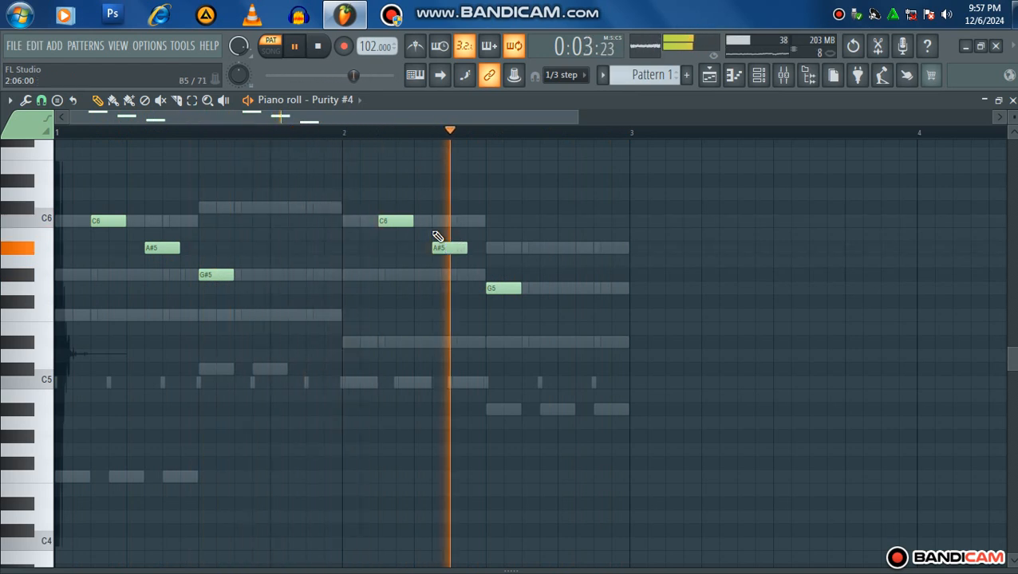
Add a fifth Purity channel to the pattern.
{"action": "left_click", "coordinate": [759, 76]}
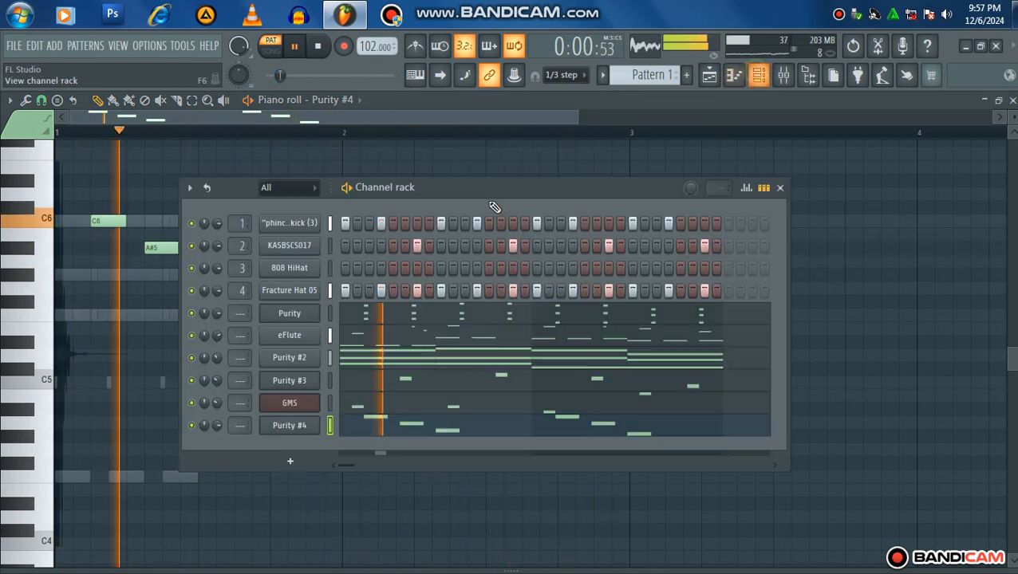
{"action": "left_click", "coordinate": [289, 461]}
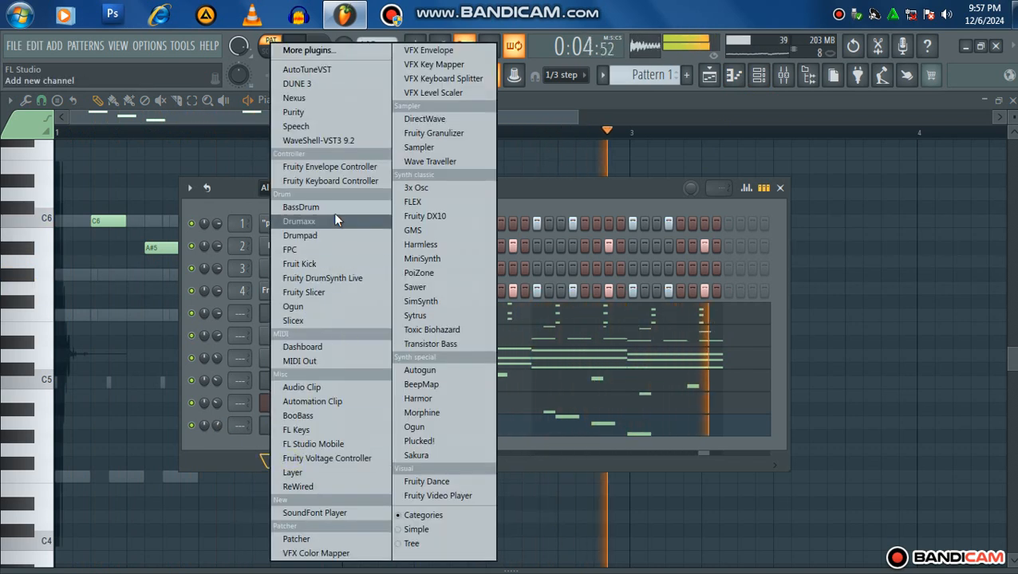
{"action": "left_click", "coordinate": [327, 114]}
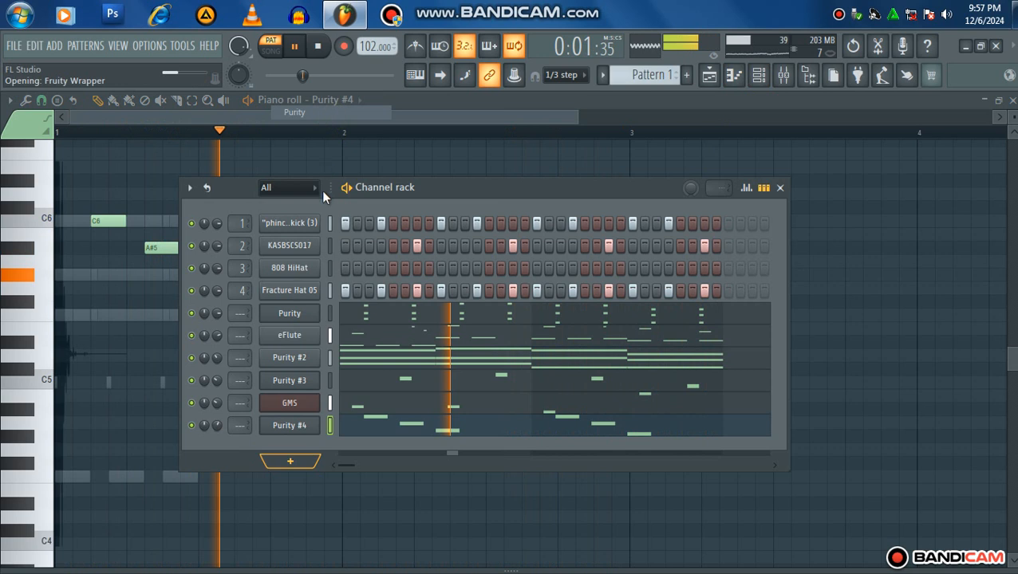